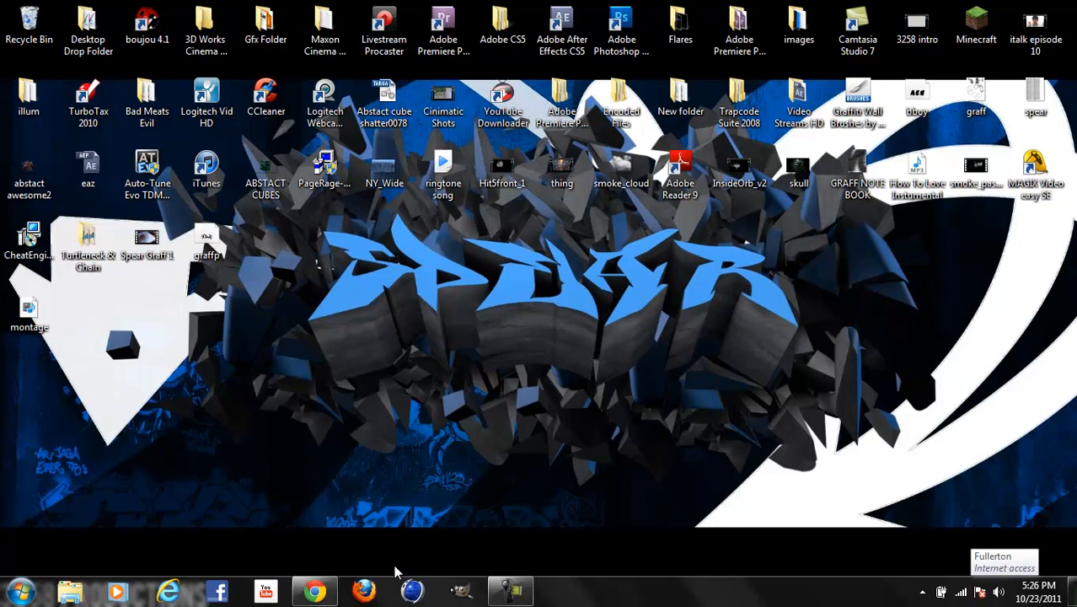
- Switch to CINEMA 4D and add a MoText object to the scene
{"action": "left_click", "coordinate": [423, 582]}
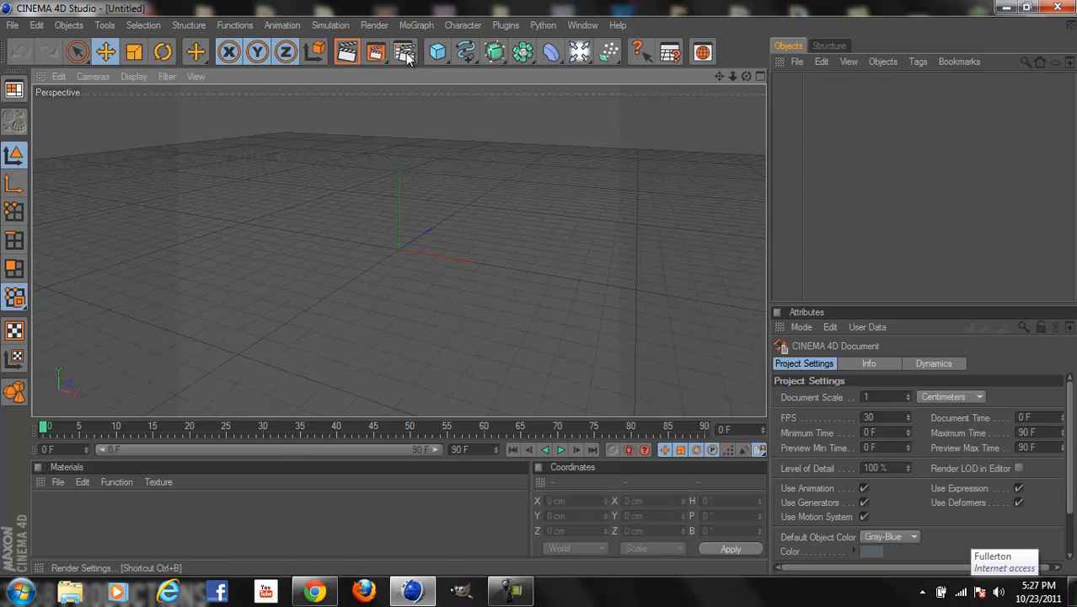
{"action": "left_click", "coordinate": [425, 25]}
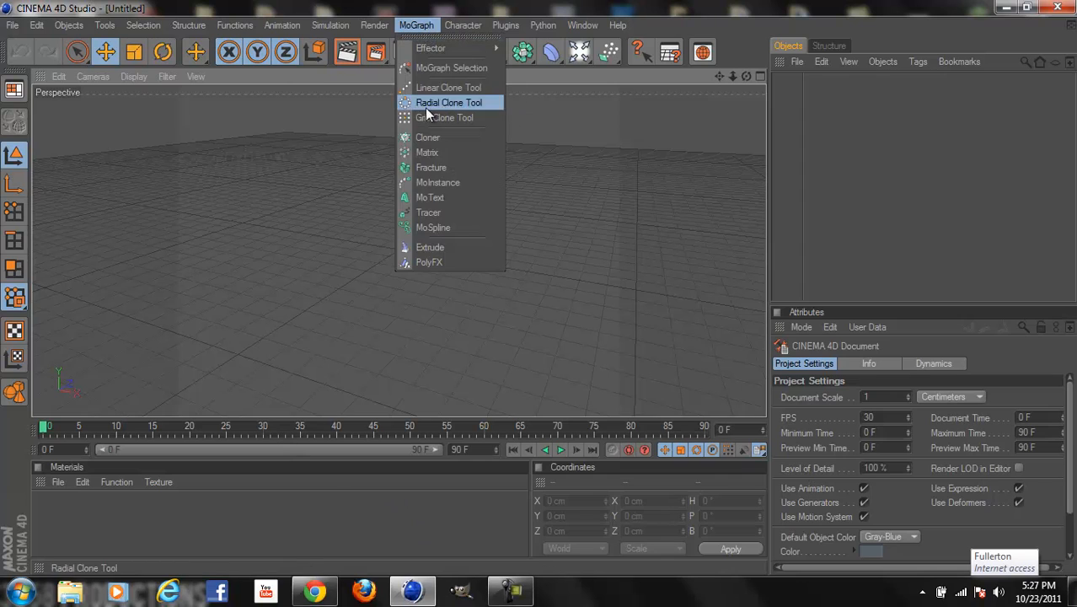
{"action": "left_click", "coordinate": [444, 198]}
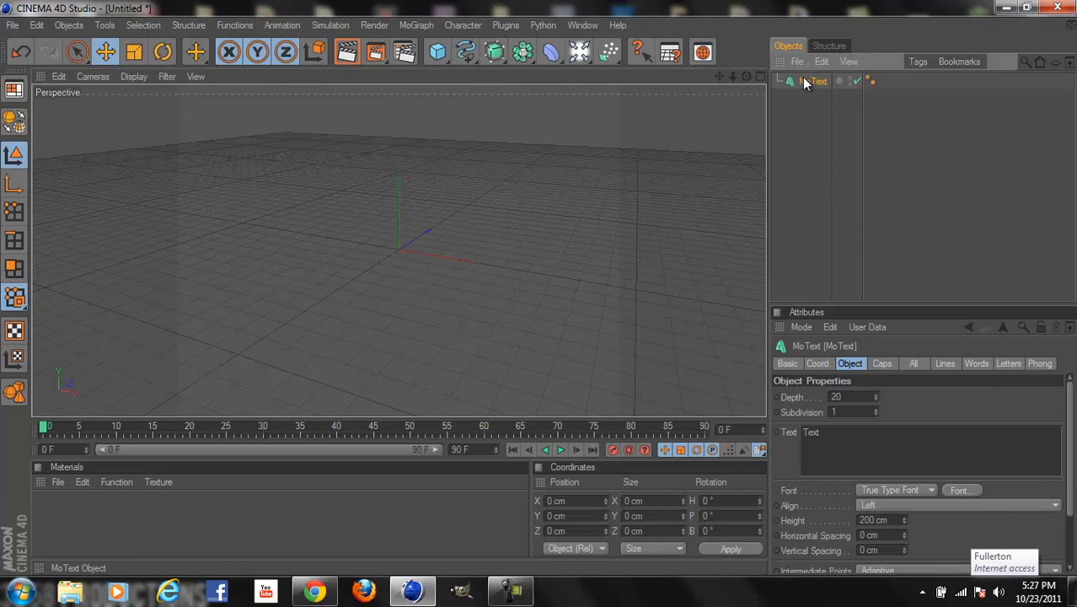
- Replace the MoText object's default text with a first name in capital letters
{"action": "left_click", "coordinate": [850, 442]}
{"action": "key", "text": "ctrl+a"}
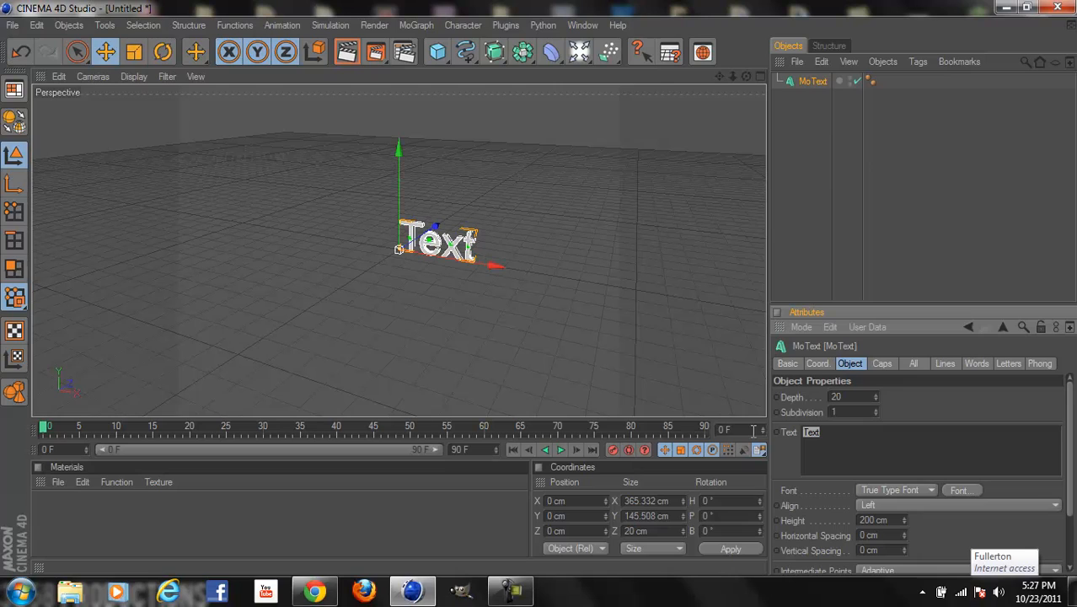
{"action": "key", "text": "BackSpace"}
{"action": "type", "text": "JAKE"}
- Set the MoText font to graffp in Bold style at size 72
{"action": "left_click", "coordinate": [965, 489]}
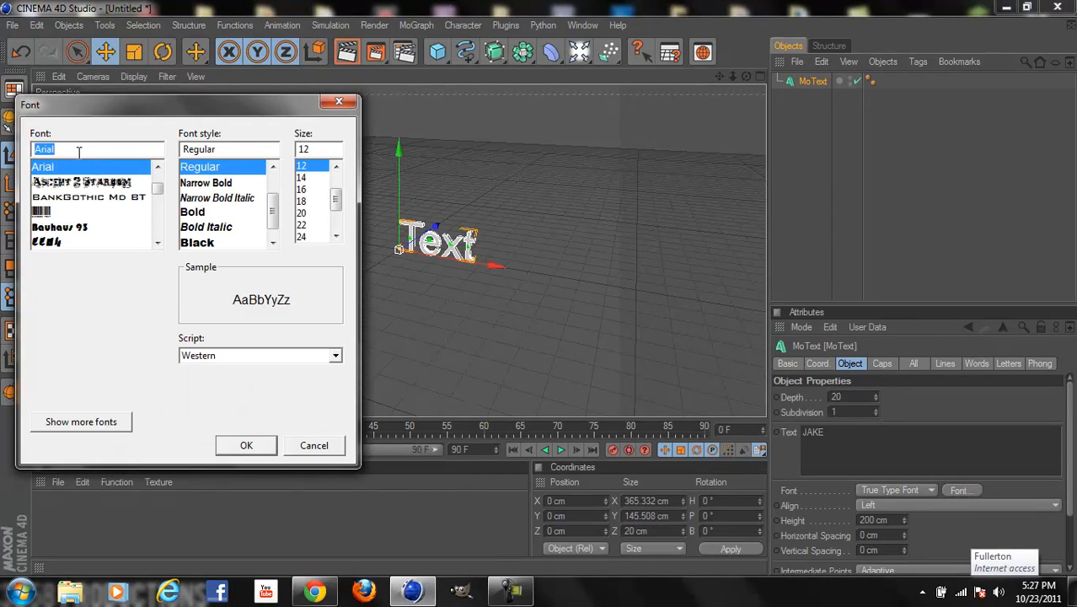
{"action": "type", "text": "GRAFF"}
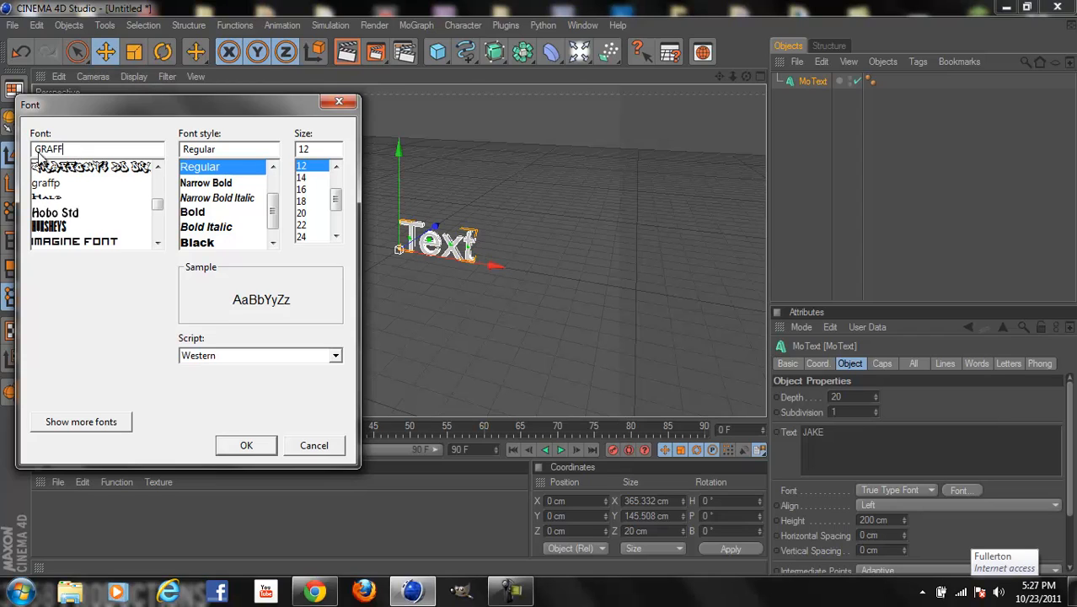
{"action": "left_click", "coordinate": [47, 183]}
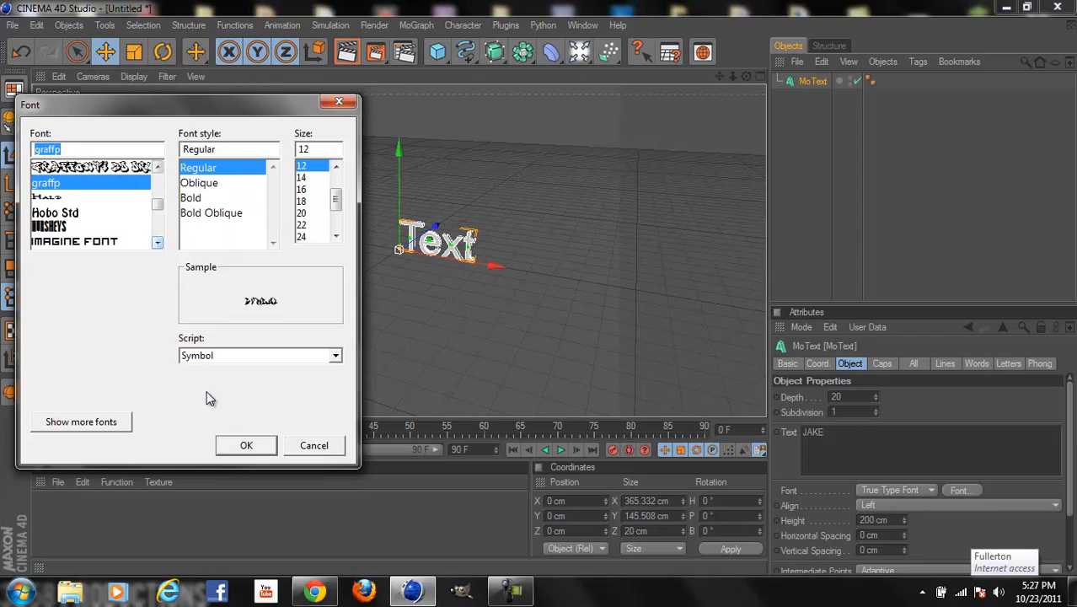
{"action": "left_click", "coordinate": [212, 199]}
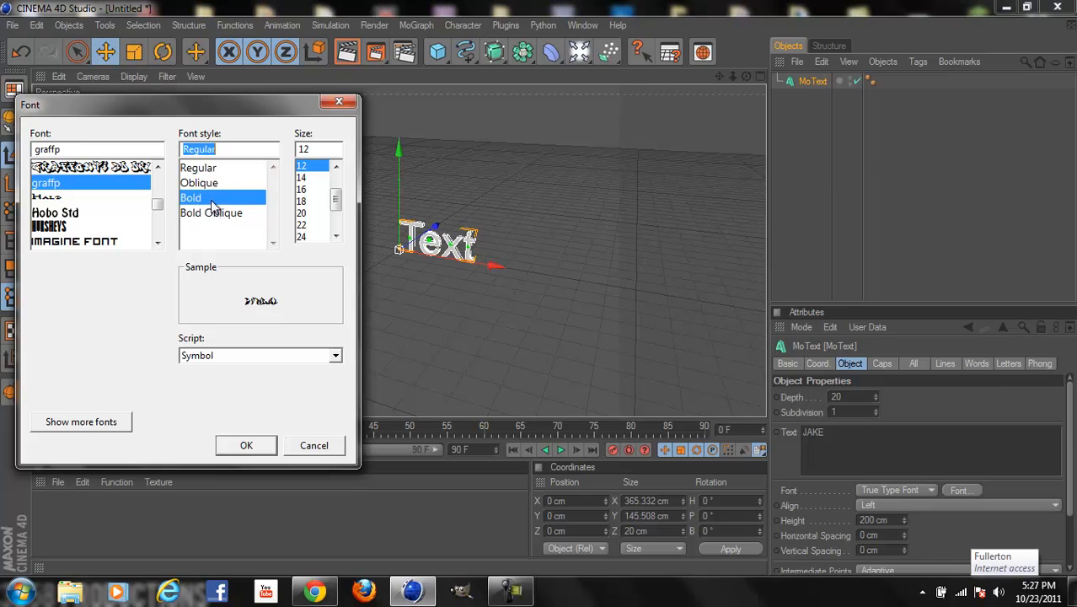
{"action": "left_click_drag", "start_coordinate": [334, 201], "coordinate": [331, 222]}
{"action": "left_click", "coordinate": [319, 241]}
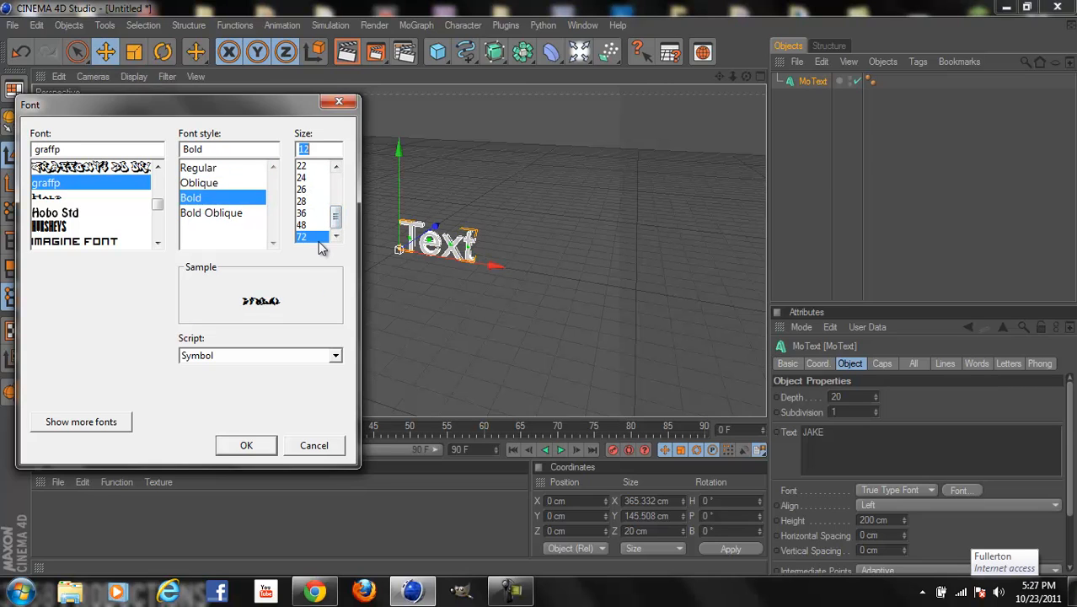
{"action": "left_click", "coordinate": [270, 448]}
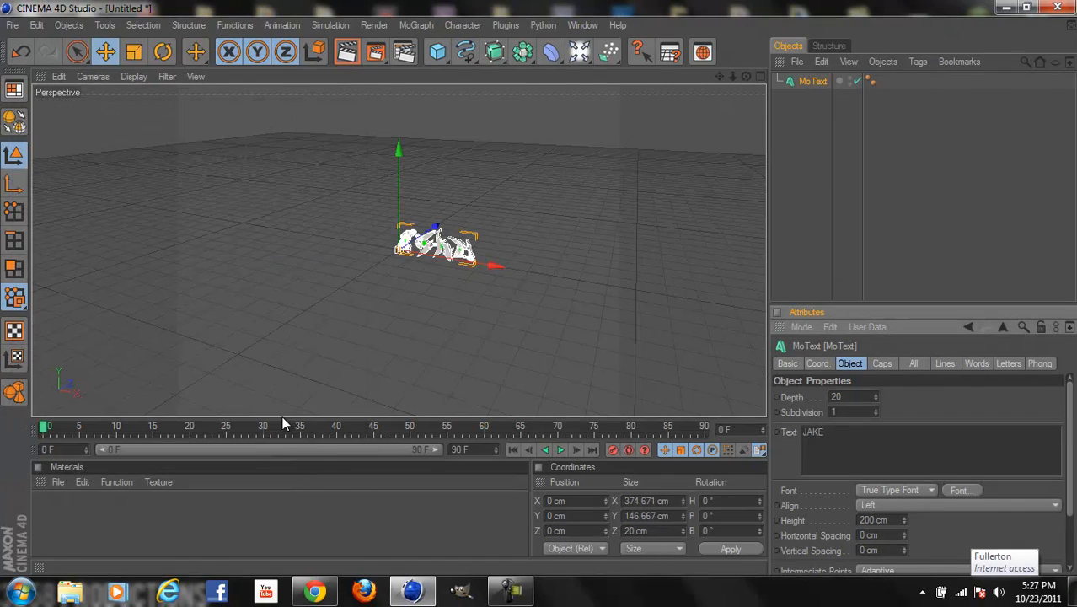
- Dismiss the online updater without installing anything and set the text height to 400 cm
{"action": "double_click", "coordinate": [868, 520]}
{"action": "type", "text": "4"}
{"action": "key", "text": "Return"}
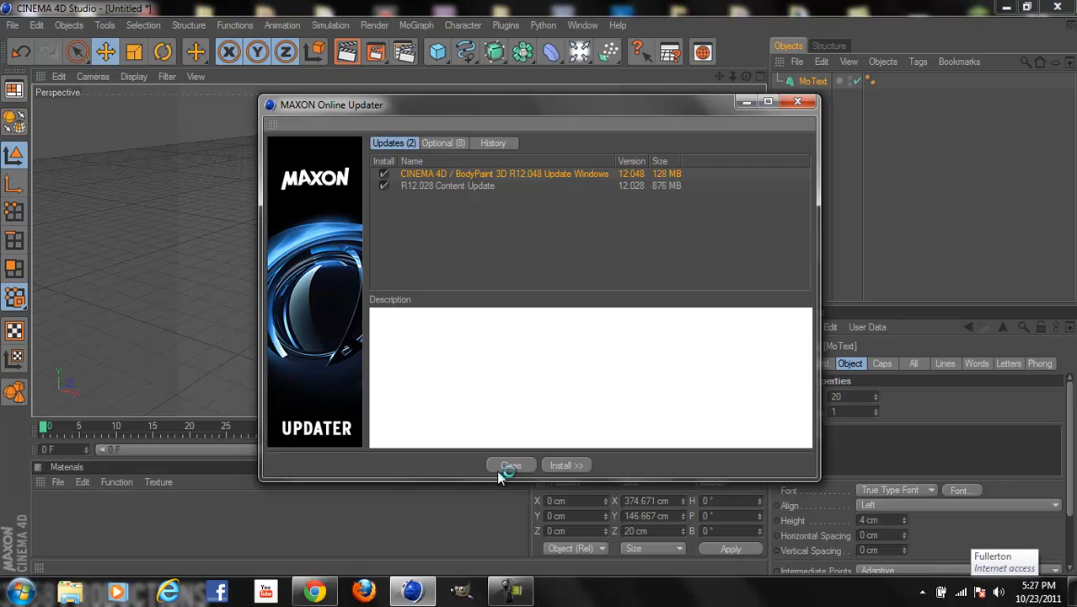
{"action": "left_click", "coordinate": [510, 465]}
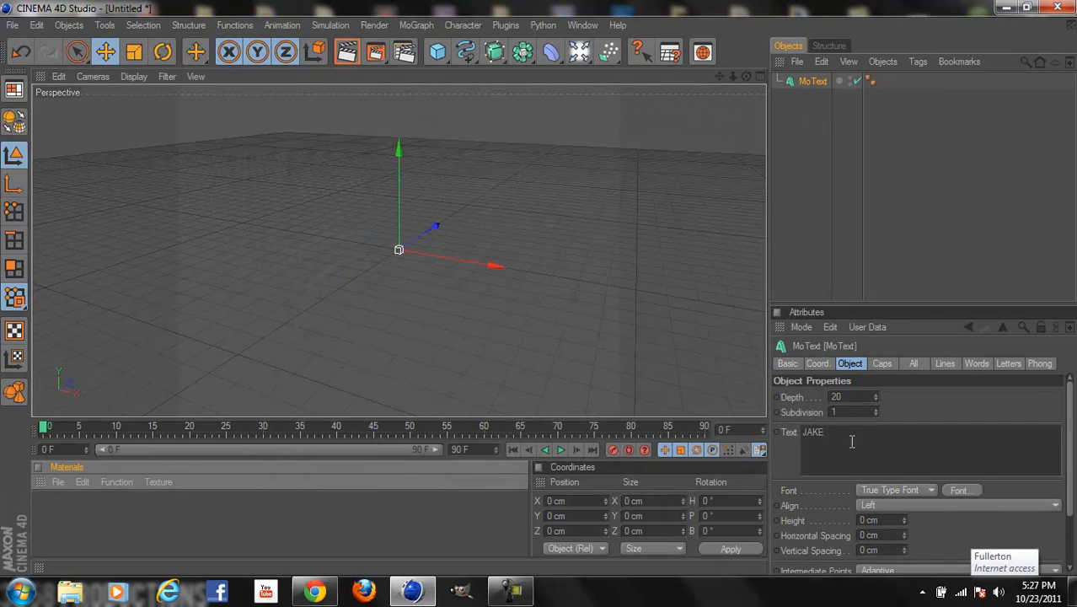
{"action": "left_click", "coordinate": [860, 520]}
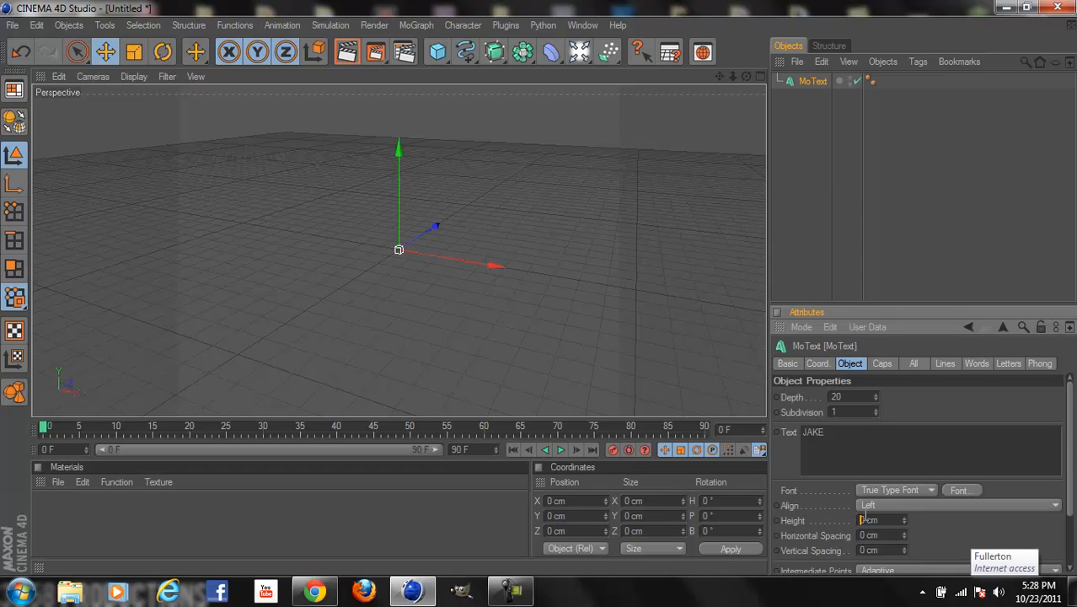
{"action": "type", "text": "400"}
{"action": "key", "text": "Return"}
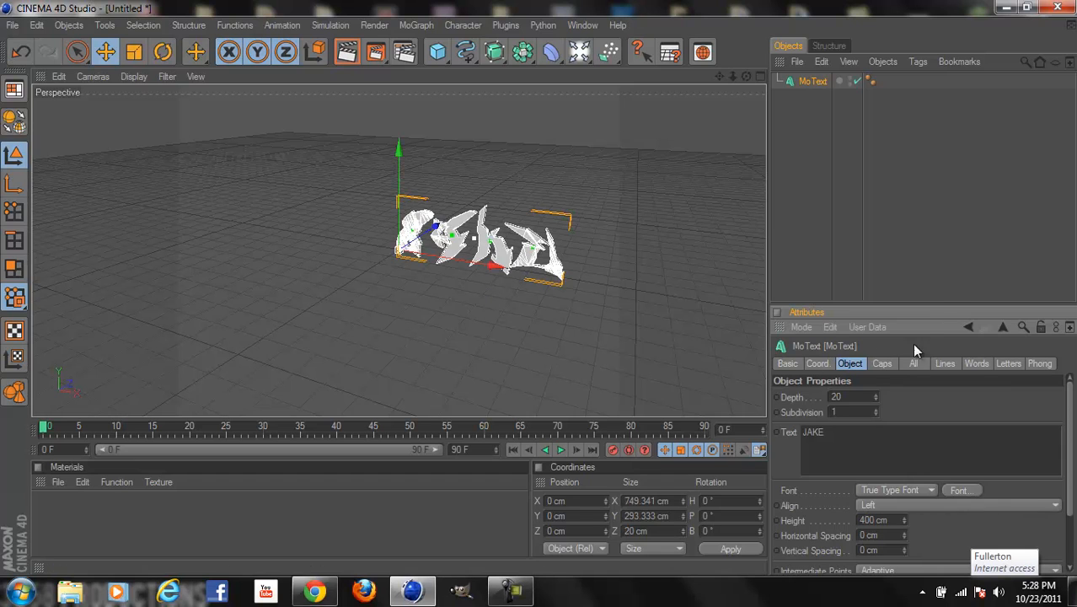
- Tighten the MoText letters by setting the horizontal spacing to -43 cm
{"action": "left_click", "coordinate": [941, 260]}
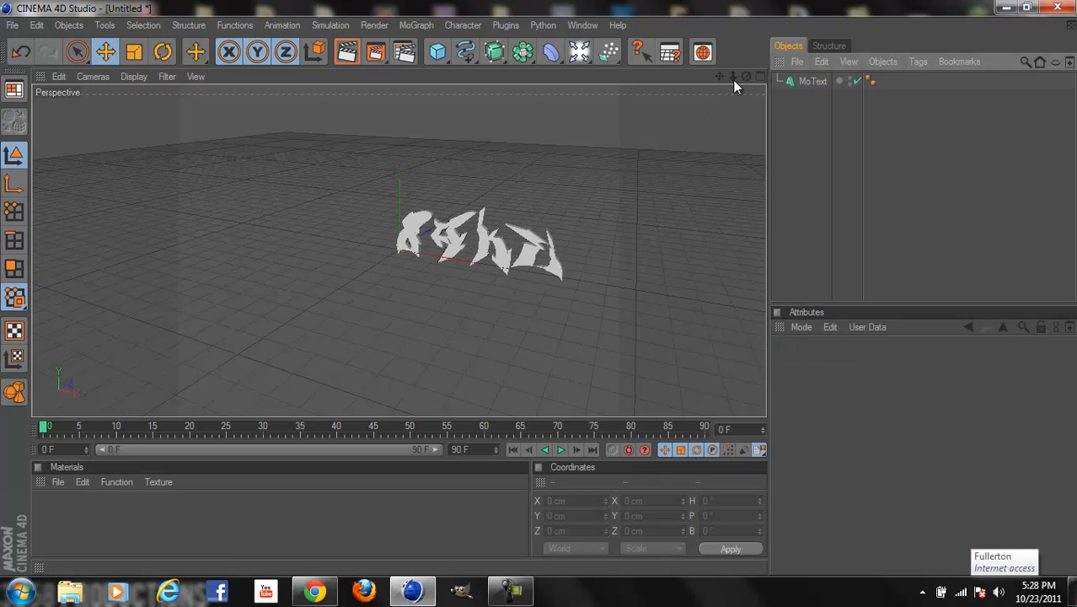
{"action": "left_click_drag", "start_coordinate": [744, 77], "coordinate": [526, 294]}
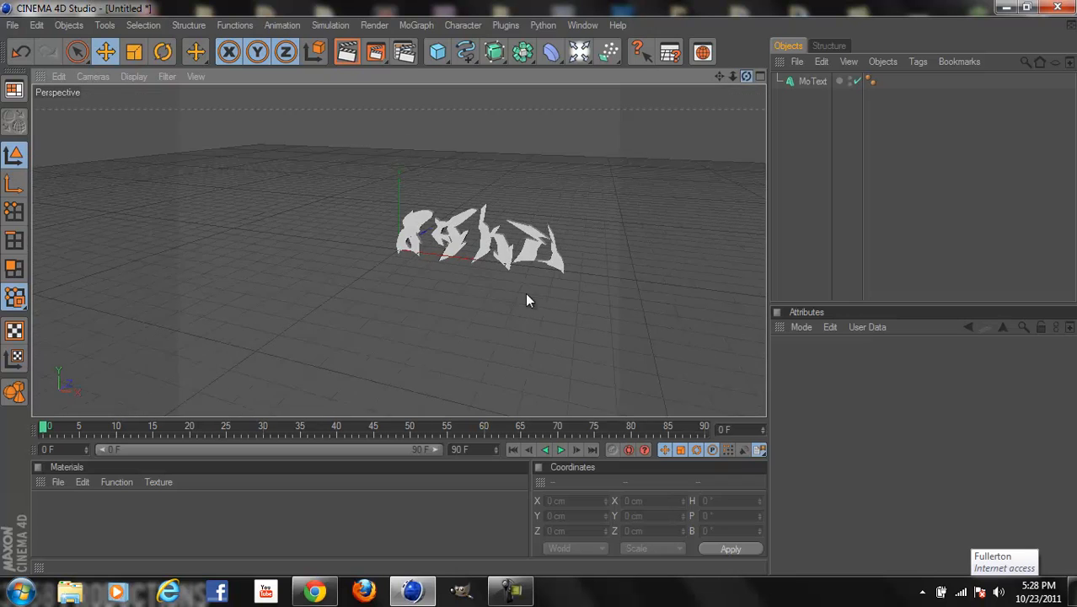
{"action": "left_click_drag", "start_coordinate": [732, 77], "coordinate": [542, 293]}
{"action": "left_click_drag", "start_coordinate": [720, 77], "coordinate": [641, 151]}
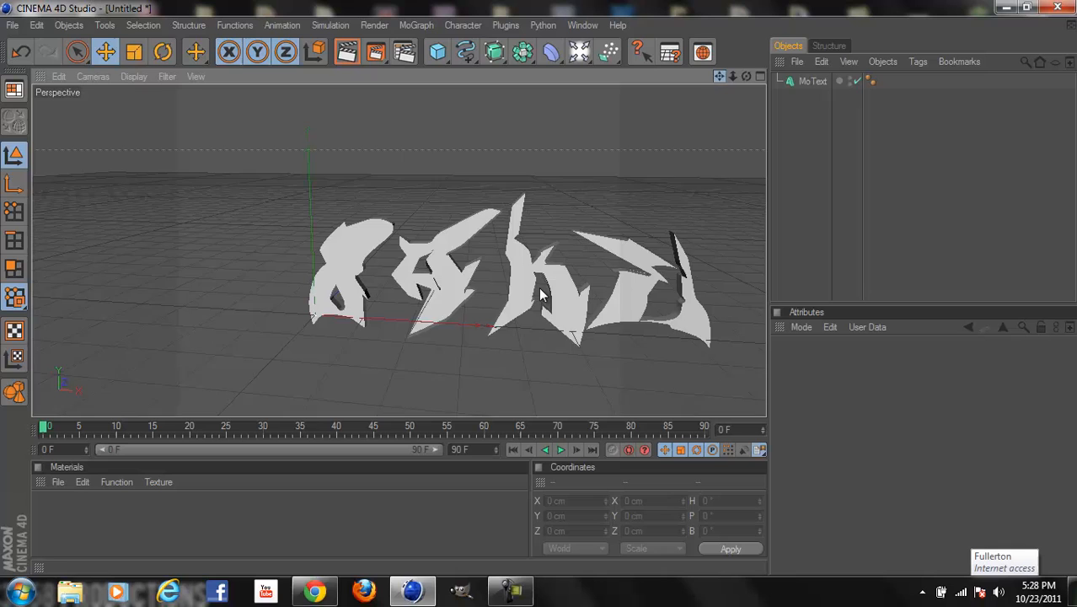
{"action": "left_click", "coordinate": [802, 81]}
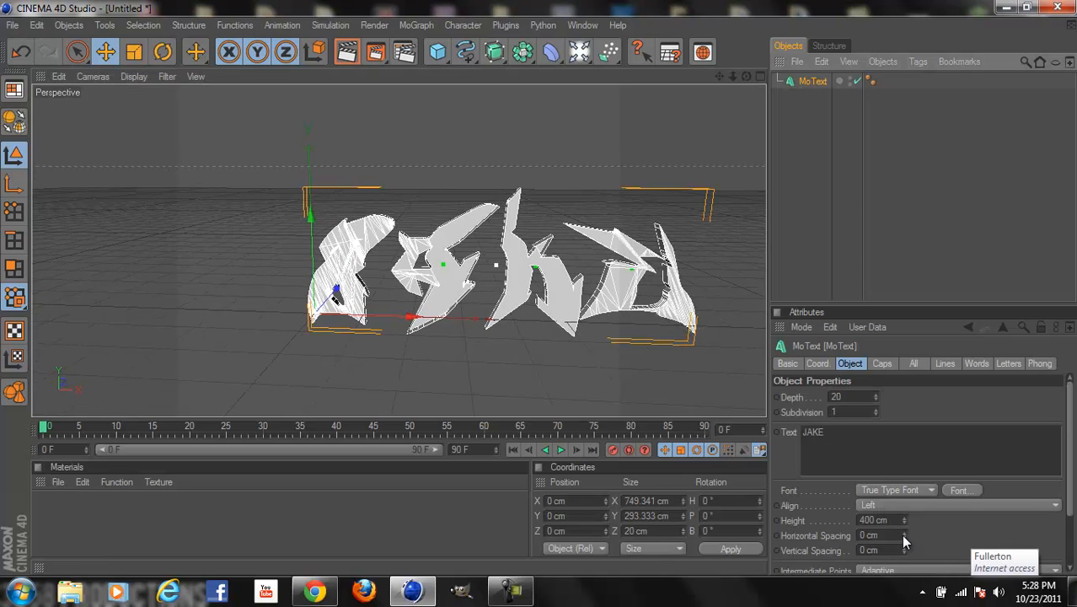
{"action": "left_click_drag", "start_coordinate": [903, 535], "coordinate": [904, 535]}
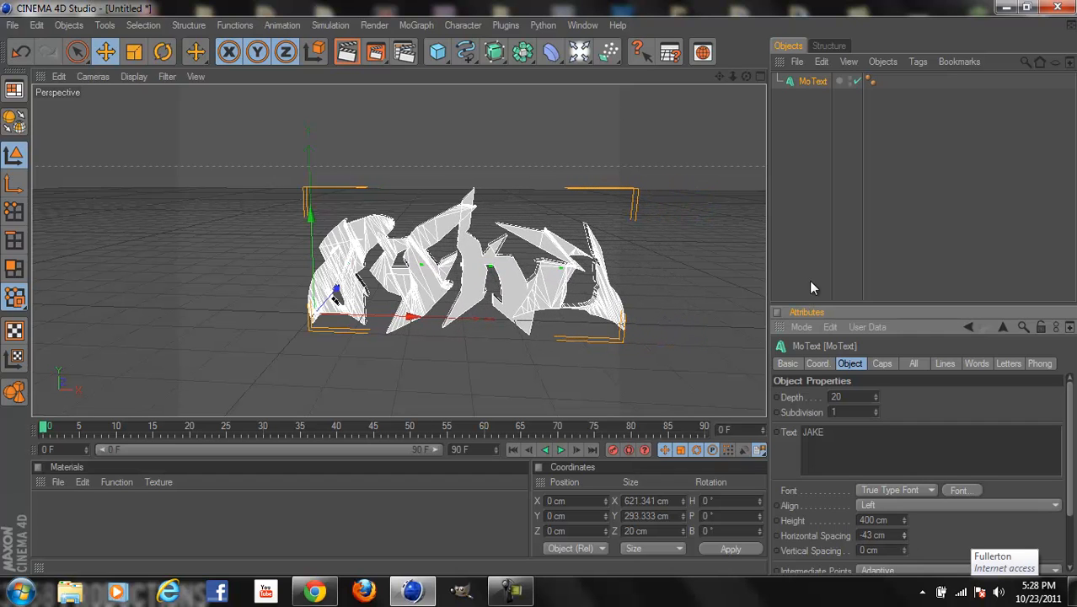
- Set the depth of the MoText object to 80
{"action": "left_click_drag", "start_coordinate": [749, 73], "coordinate": [695, 145]}
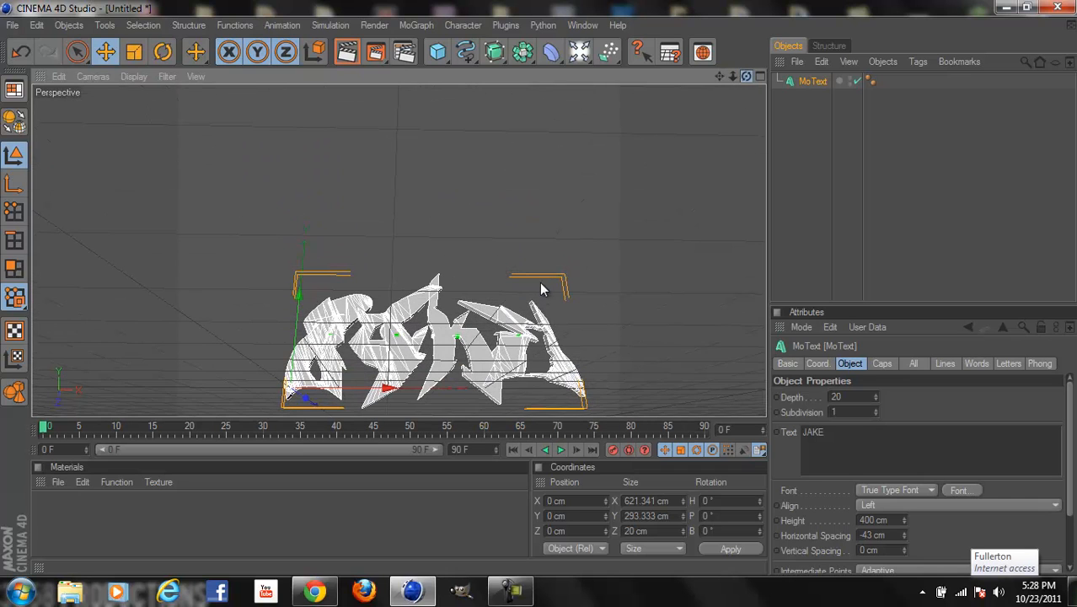
{"action": "mouse_move", "coordinate": [540, 282]}
{"action": "left_mouse_down"}
{"action": "mouse_move", "coordinate": [536, 252]}
{"action": "mouse_move", "coordinate": [540, 284]}
{"action": "left_mouse_up"}
{"action": "left_click_drag", "start_coordinate": [745, 76], "coordinate": [541, 290]}
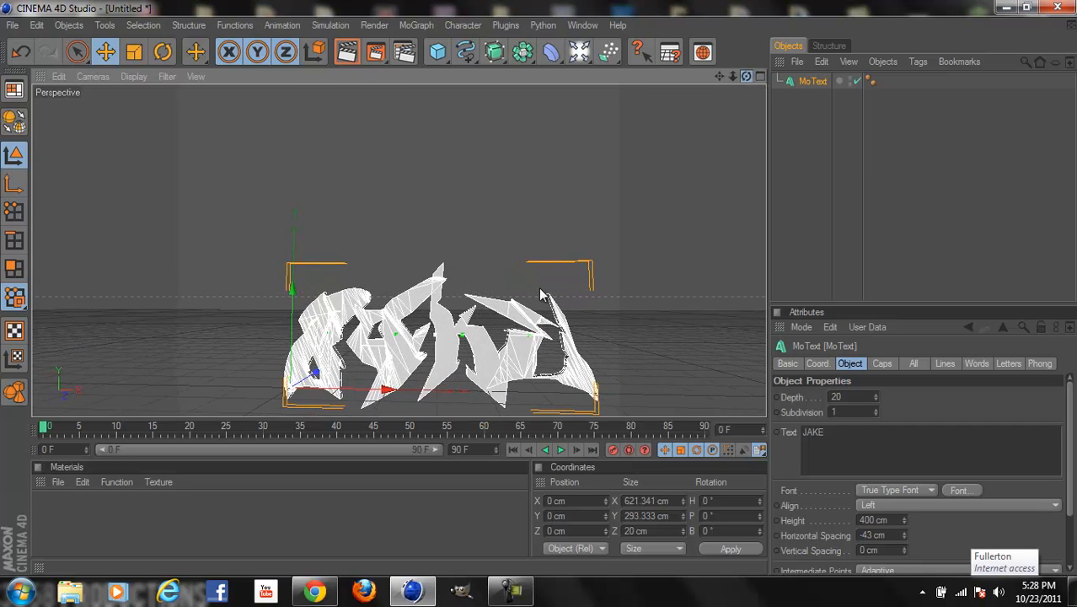
{"action": "left_click_drag", "start_coordinate": [720, 77], "coordinate": [540, 289]}
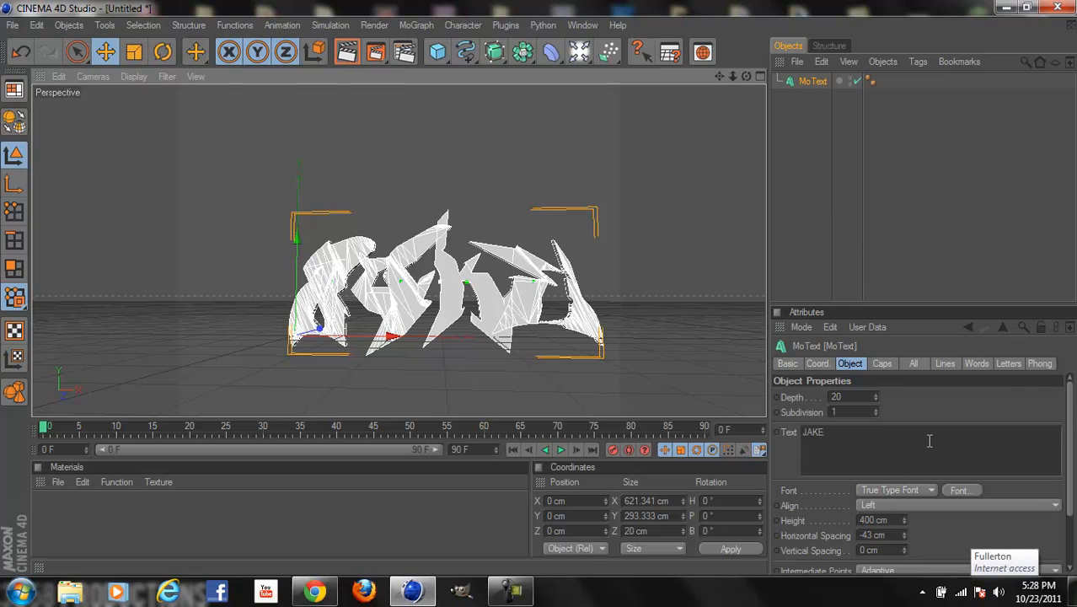
{"action": "left_click", "coordinate": [847, 397]}
{"action": "type", "text": "80"}
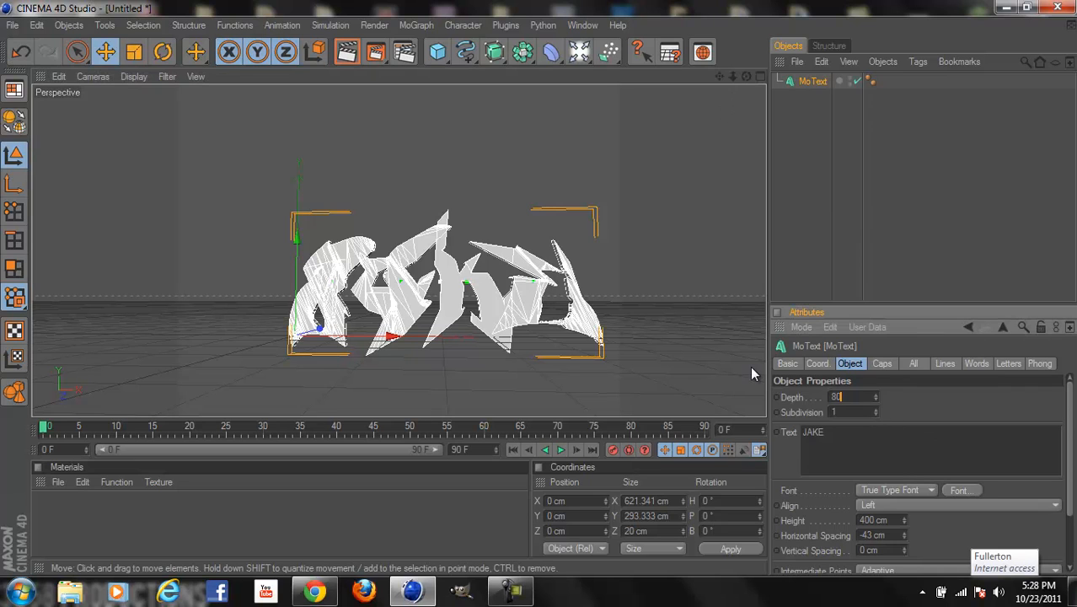
{"action": "key", "text": "Return"}
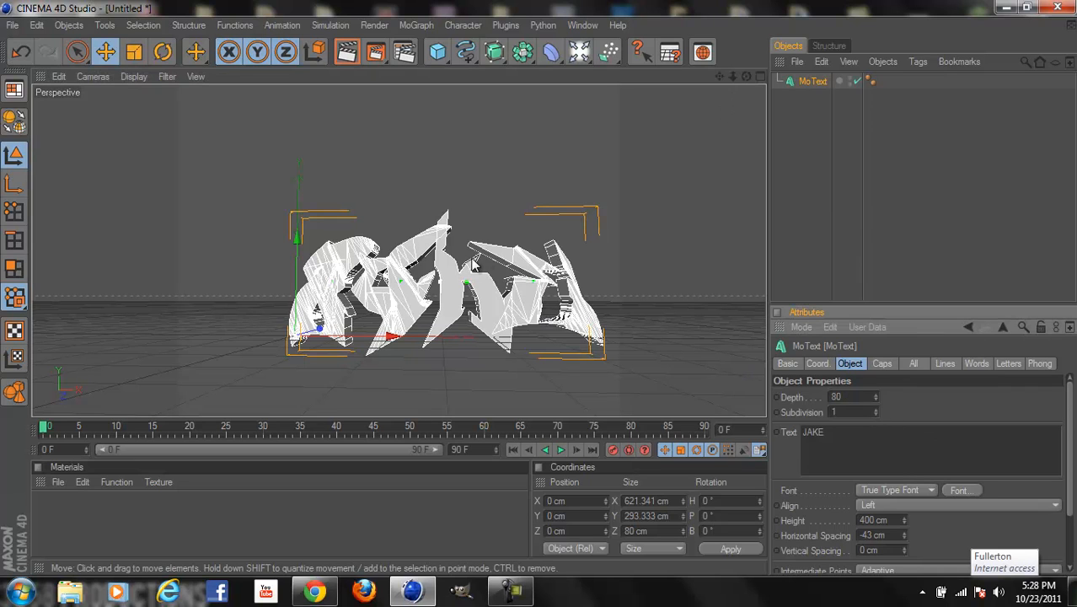
- Rotate the text object to a pitch of about -13°, then deselect it
{"action": "left_click", "coordinate": [163, 51]}
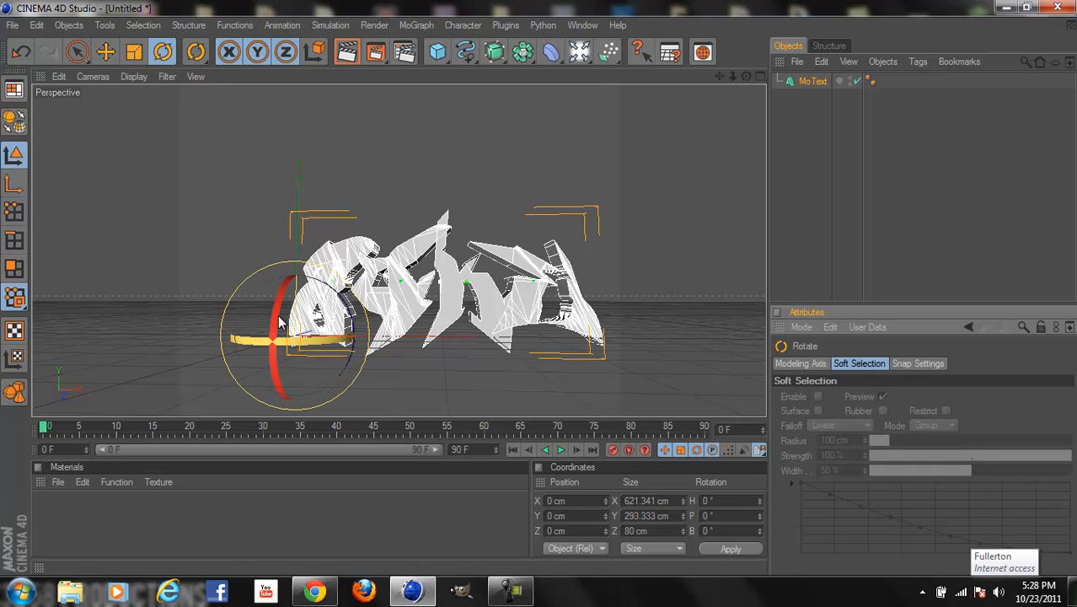
{"action": "left_click_drag", "start_coordinate": [275, 320], "coordinate": [279, 299]}
{"action": "left_click", "coordinate": [888, 144]}
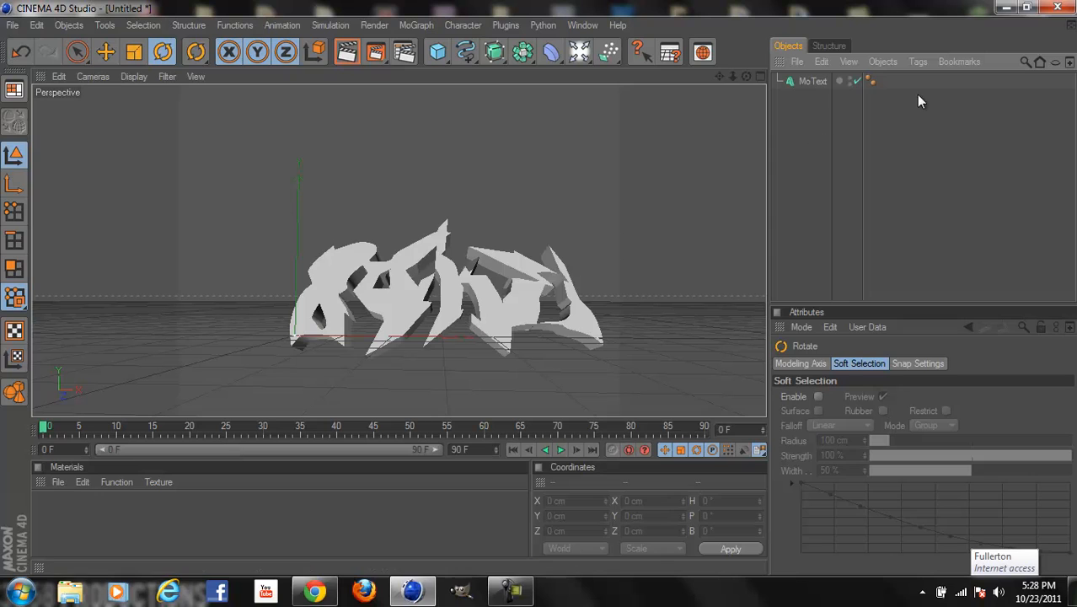
- Render the active view to preview the tilted text
{"action": "left_click", "coordinate": [822, 79]}
{"action": "left_click", "coordinate": [868, 193]}
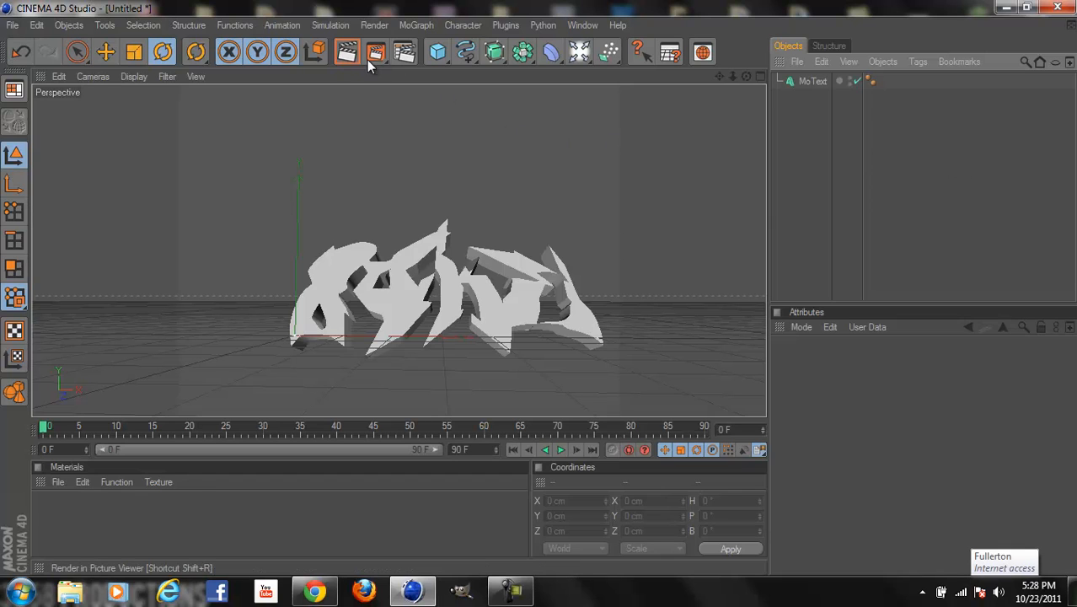
{"action": "left_click", "coordinate": [346, 52]}
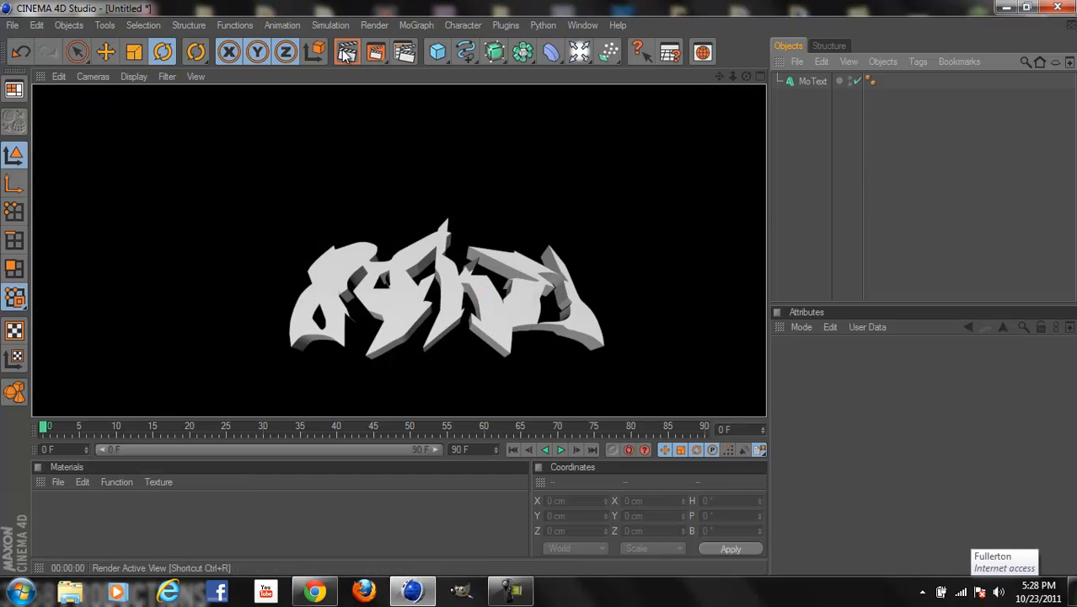
{"action": "left_click", "coordinate": [1003, 7]}
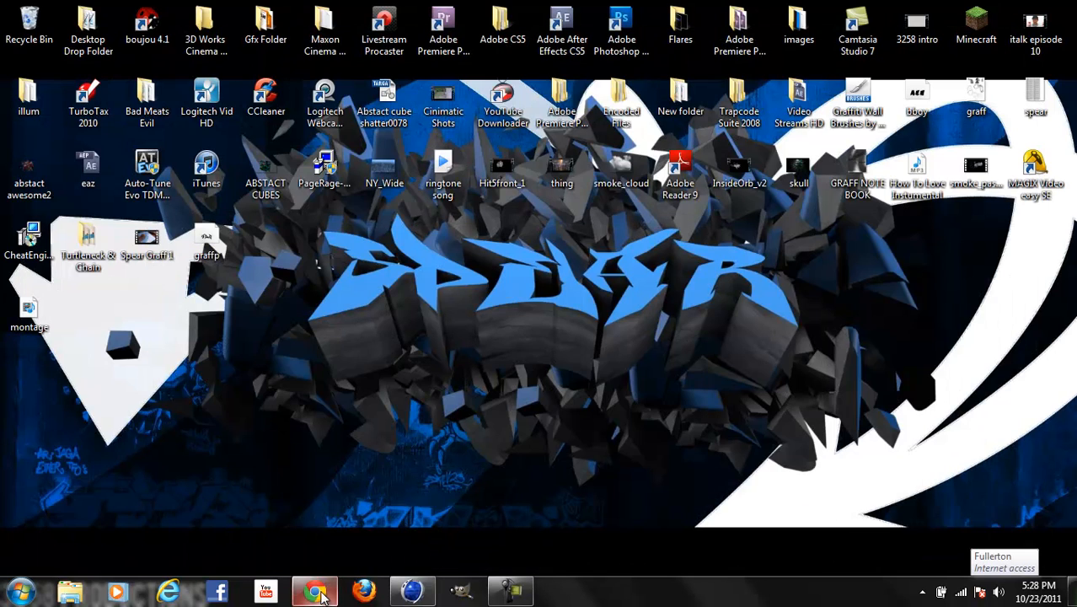
{"action": "left_click", "coordinate": [400, 597]}
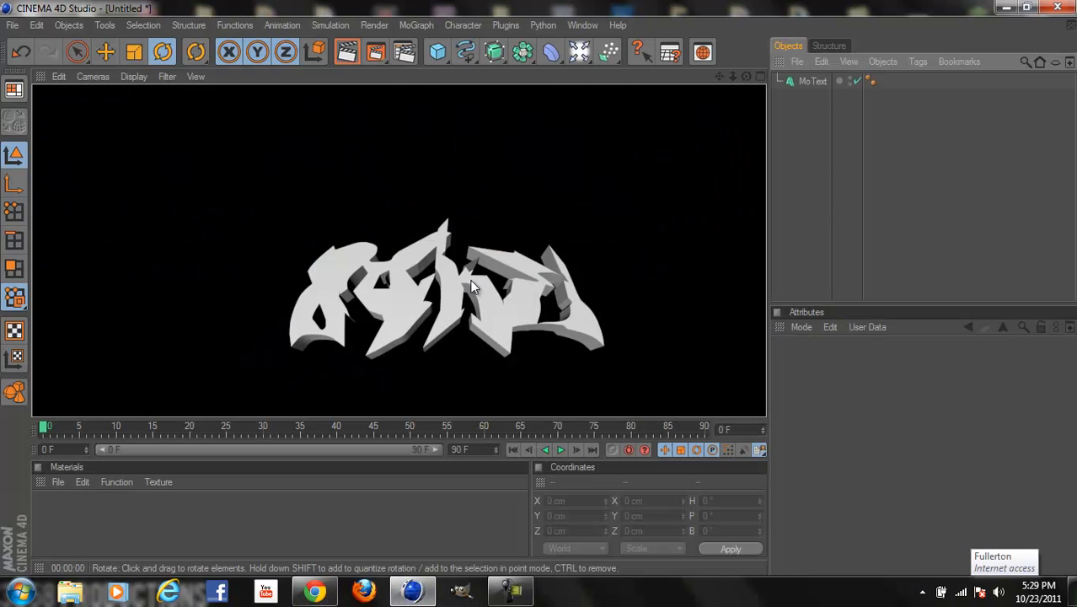
- Retype the name in the MoText object with only its first letter capitalised, and deselect the object
{"action": "left_click", "coordinate": [410, 280]}
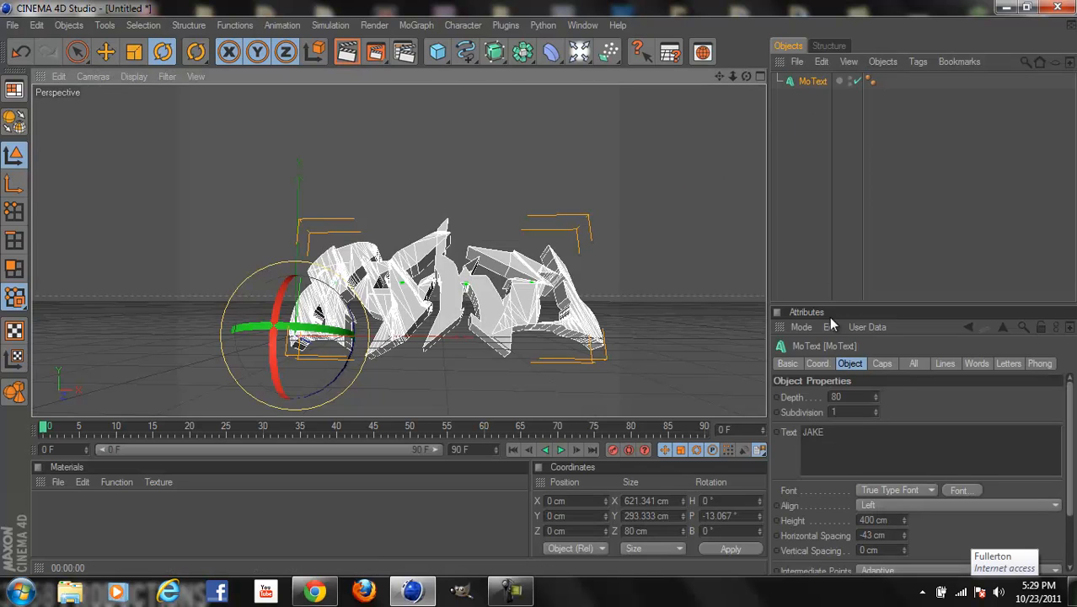
{"action": "left_click", "coordinate": [809, 432]}
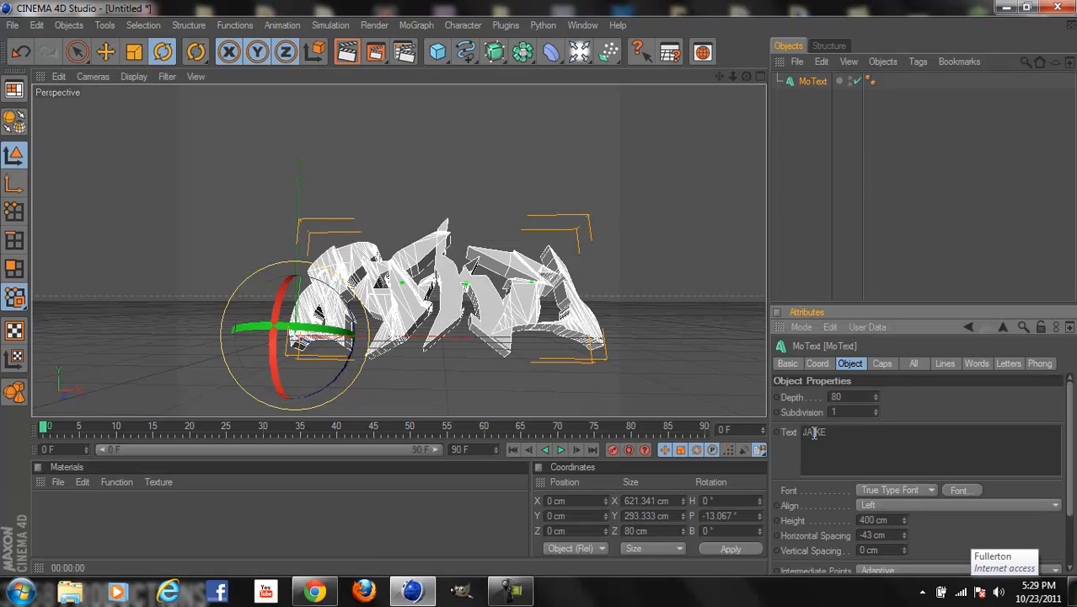
{"action": "key", "text": "BackSpace"}
{"action": "key", "text": "BackSpace"}
{"action": "type", "text": "JA"}
{"action": "key", "text": "BackSpace"}
{"action": "type", "text": "a"}
{"action": "left_click", "coordinate": [830, 428]}
{"action": "key", "text": "BackSpace"}
{"action": "key", "text": "BackSpace"}
{"action": "key", "text": "BackSpace"}
{"action": "type", "text": "ake"}
{"action": "key", "text": "Return"}
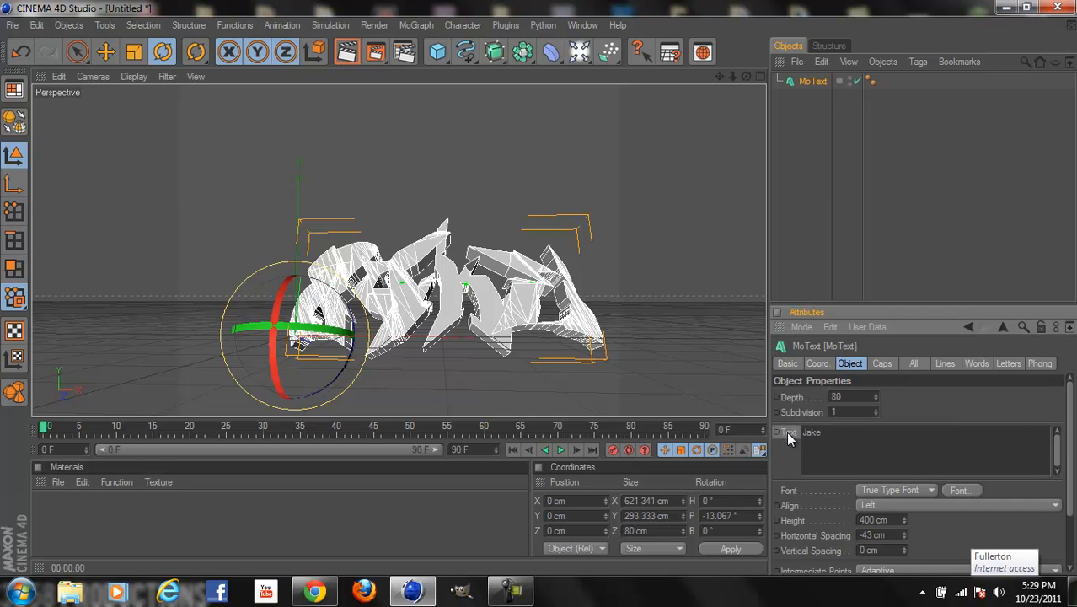
{"action": "left_click", "coordinate": [890, 217]}
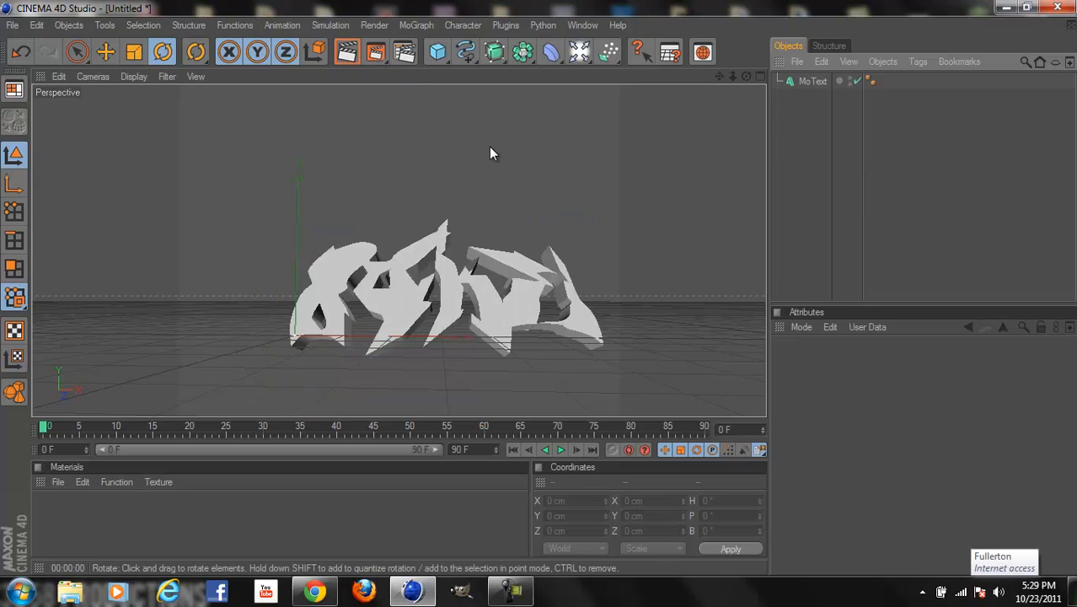
- Create a new material in the scene
{"action": "double_click", "coordinate": [103, 525]}
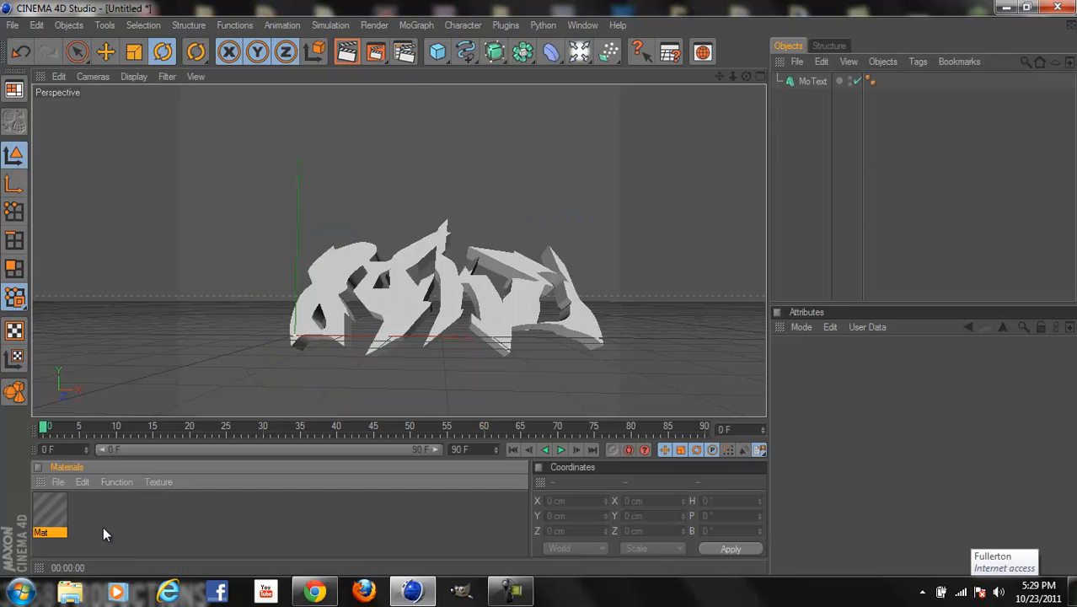
{"action": "left_click", "coordinate": [52, 522]}
{"action": "double_click", "coordinate": [50, 517]}
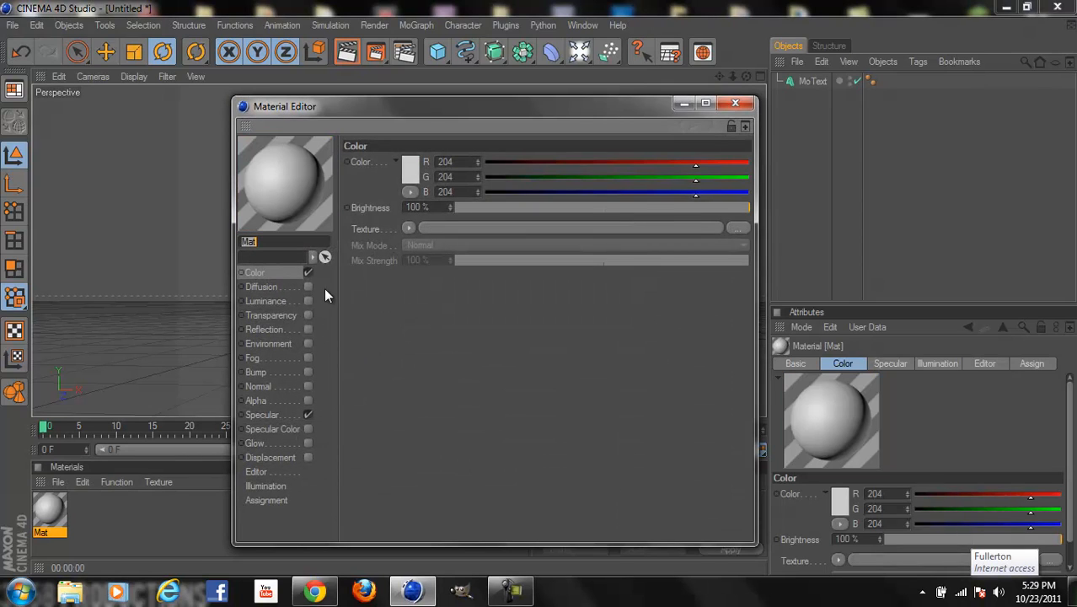
{"action": "left_click", "coordinate": [734, 103]}
- Load the blue Mat material from the Materials folder of the 3258 Designs Stuff presets into the scene
{"action": "left_click", "coordinate": [582, 25]}
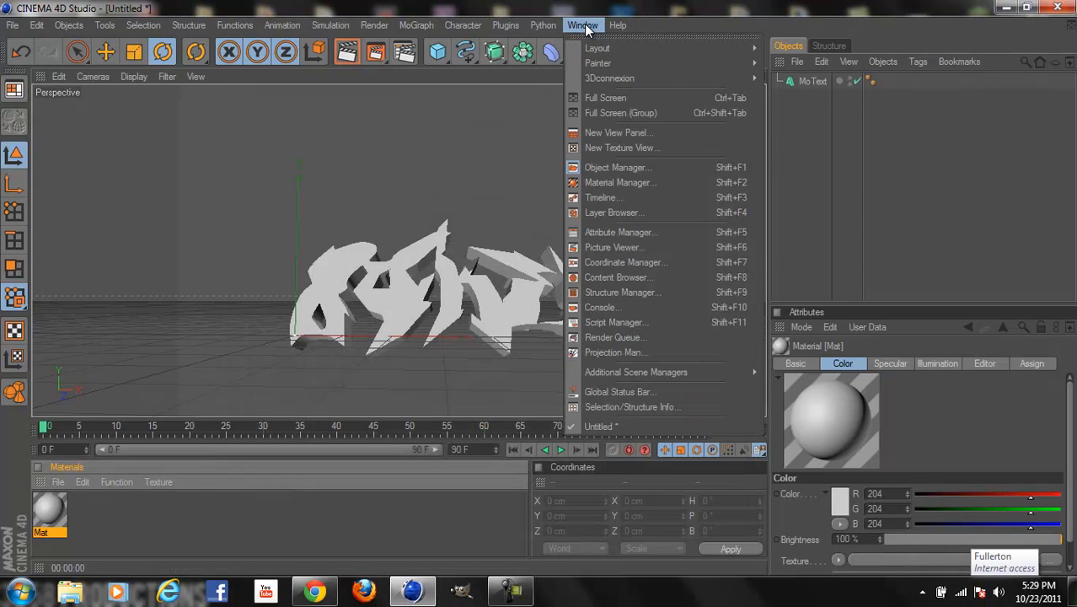
{"action": "left_click", "coordinate": [760, 8]}
{"action": "left_click", "coordinate": [703, 55]}
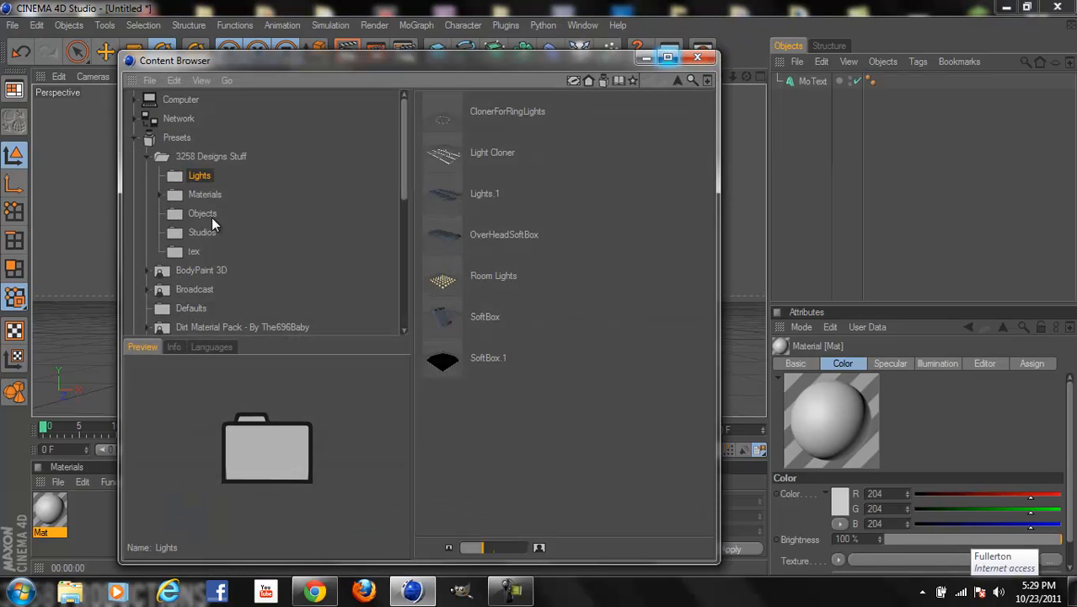
{"action": "left_click", "coordinate": [203, 194]}
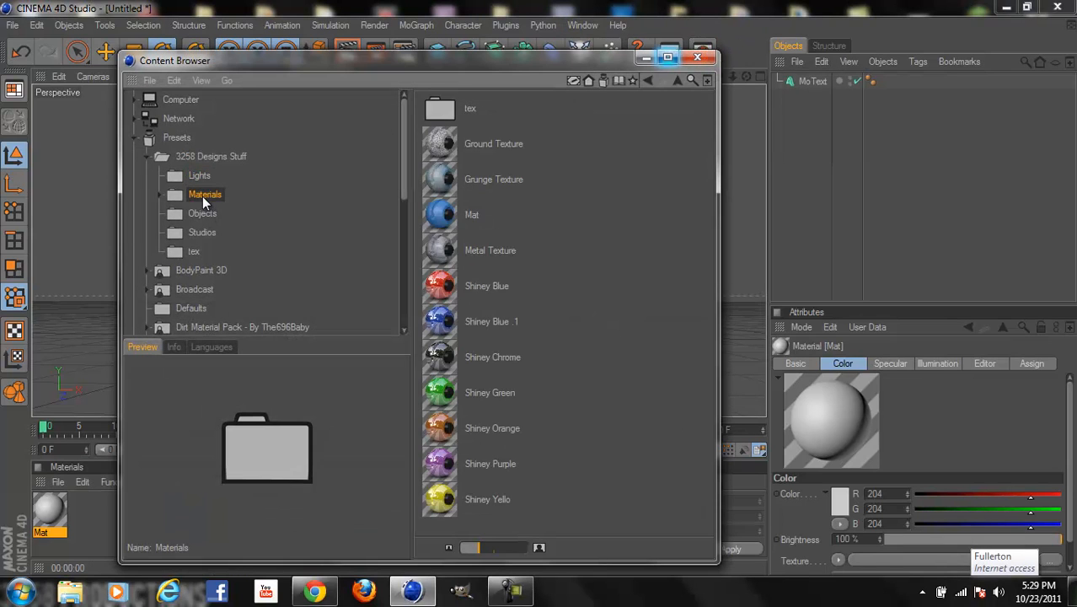
{"action": "double_click", "coordinate": [460, 219]}
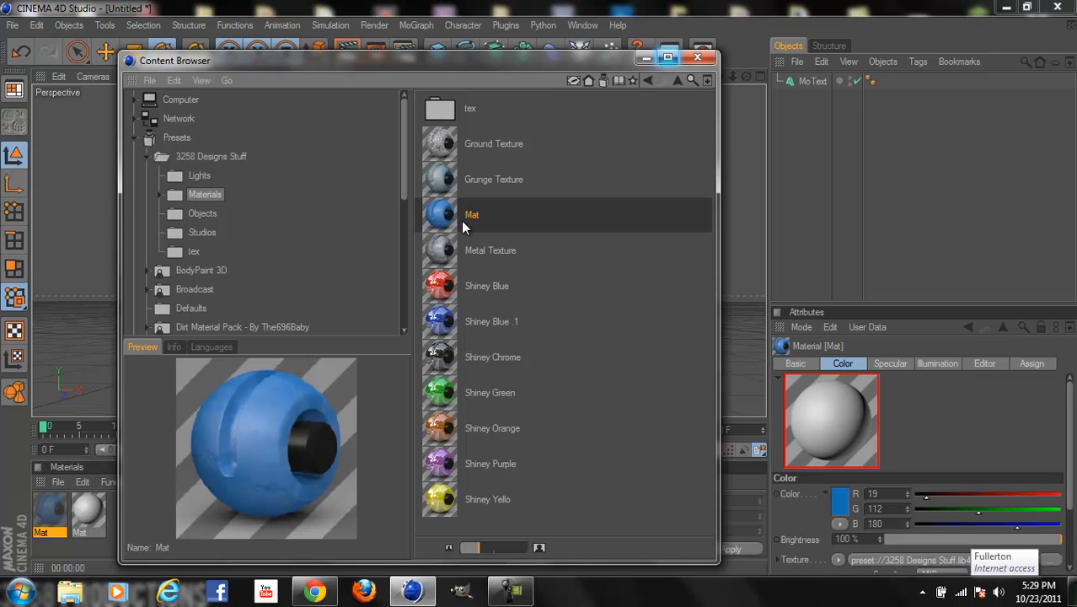
{"action": "left_click", "coordinate": [697, 56]}
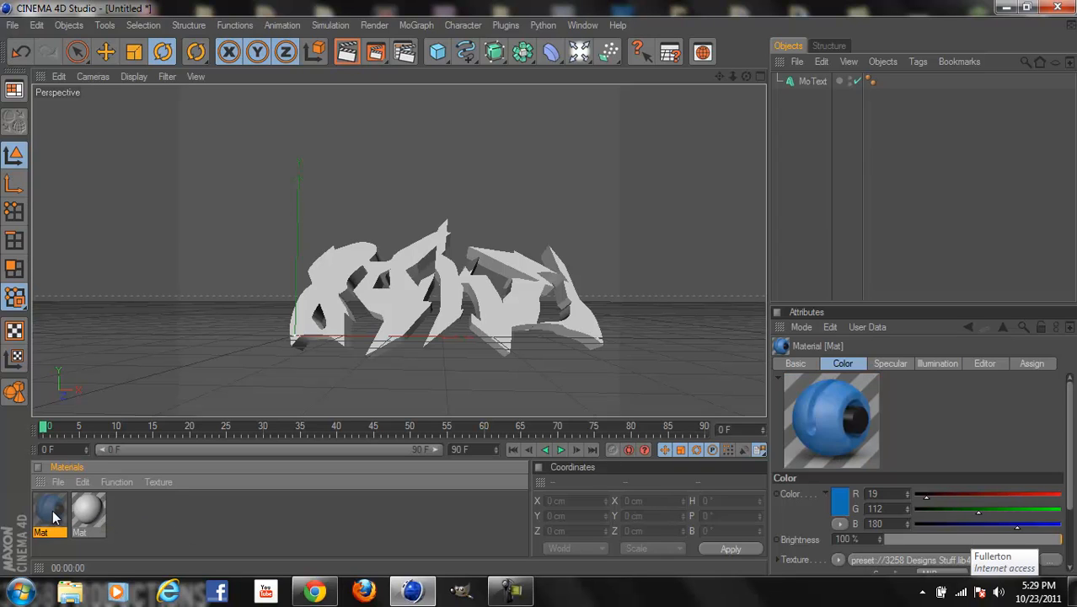
- Duplicate the blue material and set the copy's colour to R 19, G 20, B 22 with 13% brightness
{"action": "key", "text": "ctrl+v"}
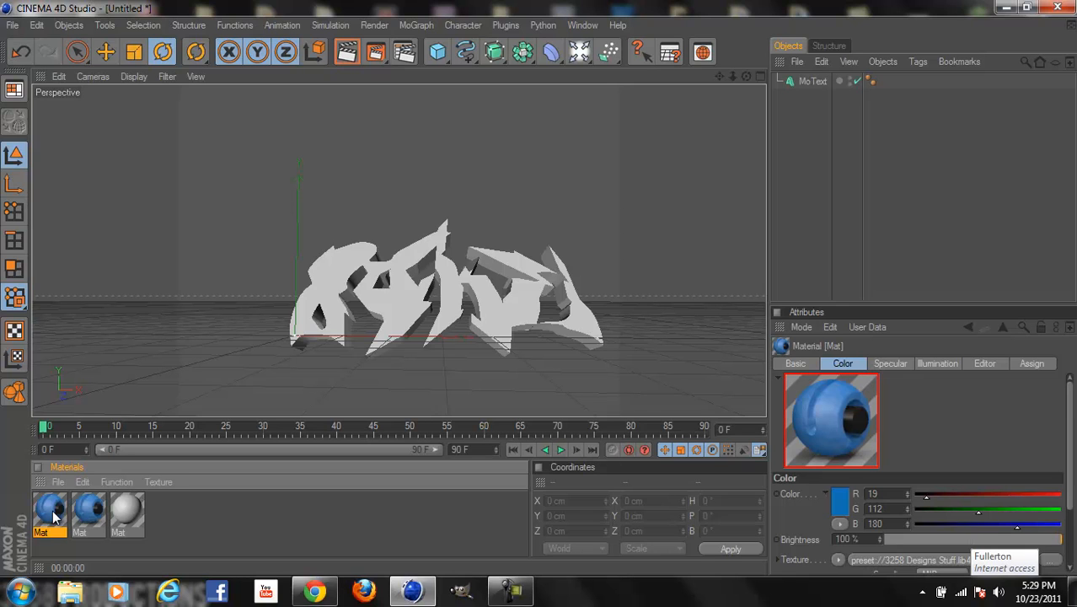
{"action": "double_click", "coordinate": [50, 512]}
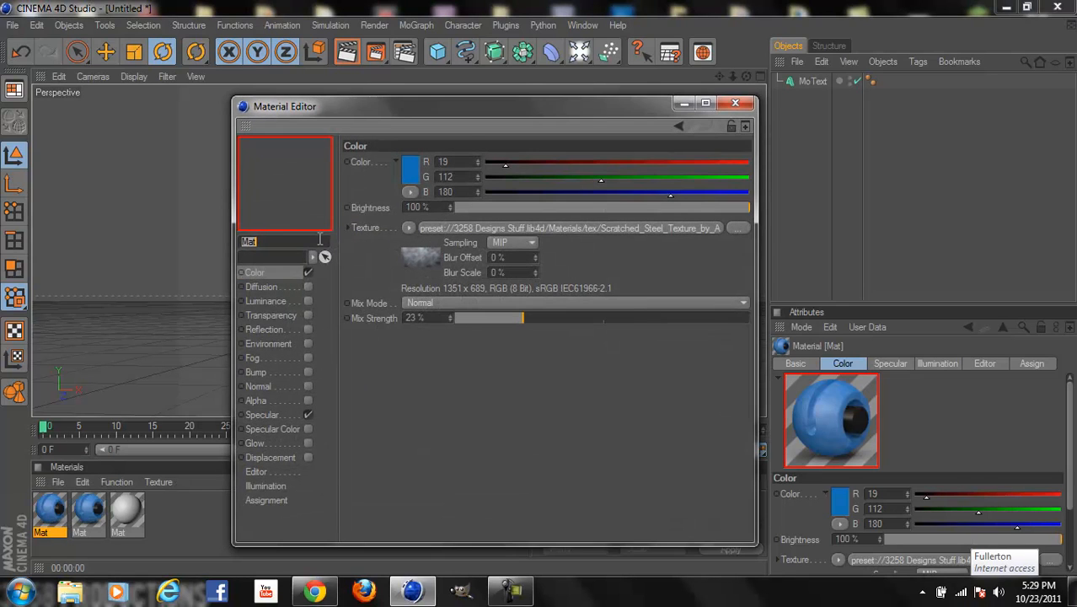
{"action": "left_click", "coordinate": [508, 194]}
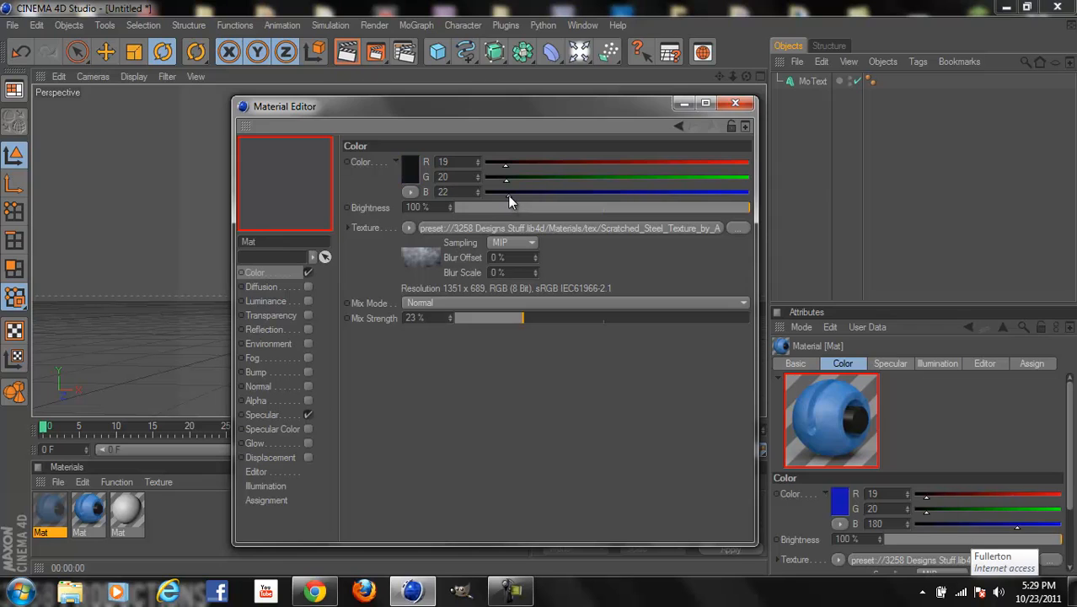
{"action": "left_click", "coordinate": [511, 208]}
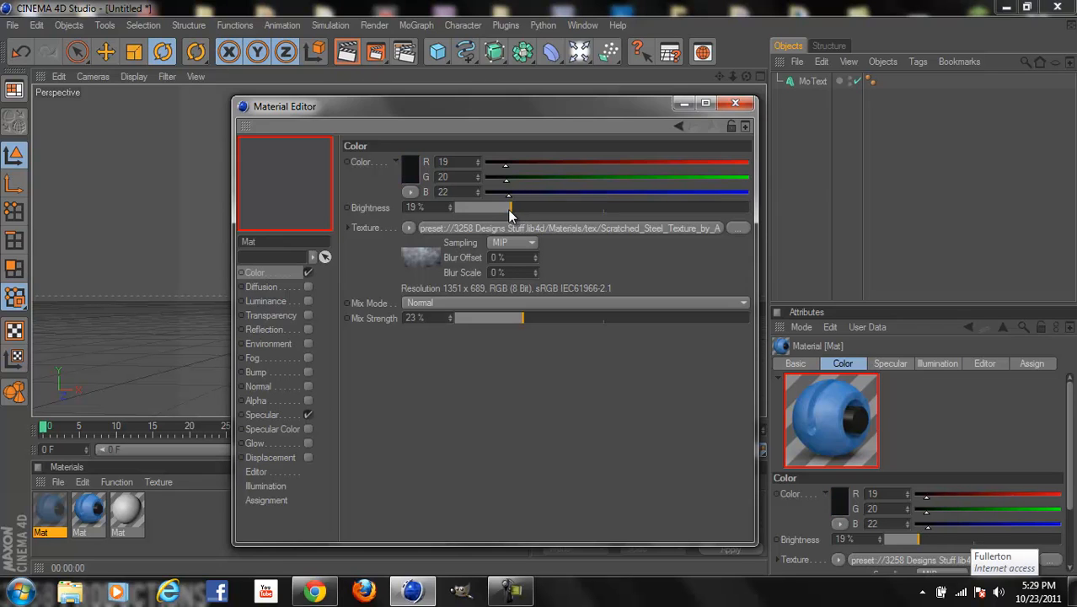
{"action": "left_click", "coordinate": [705, 102]}
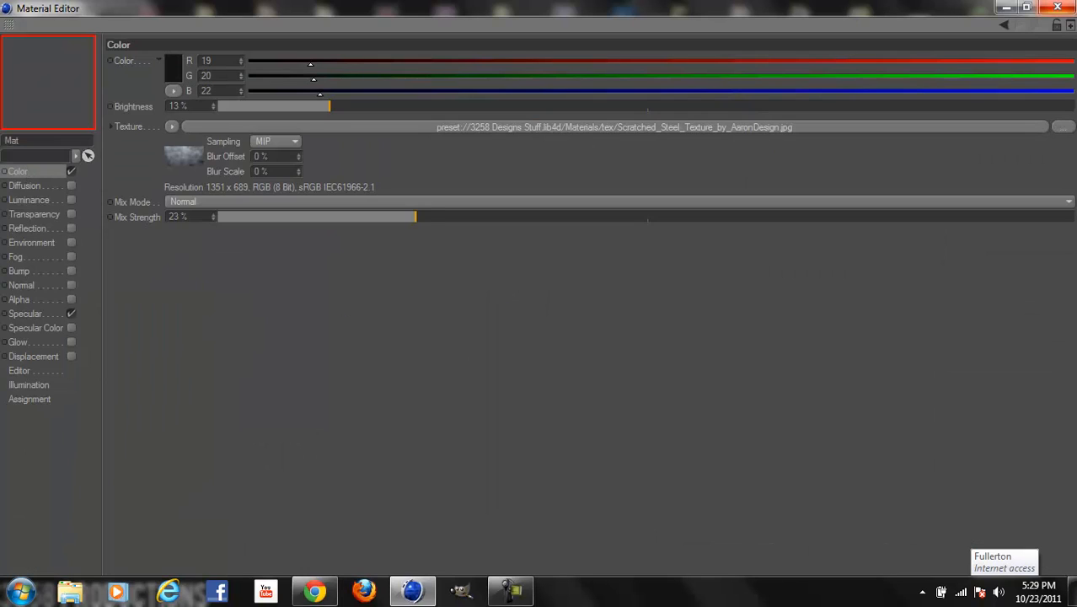
{"action": "left_click", "coordinate": [1064, 8]}
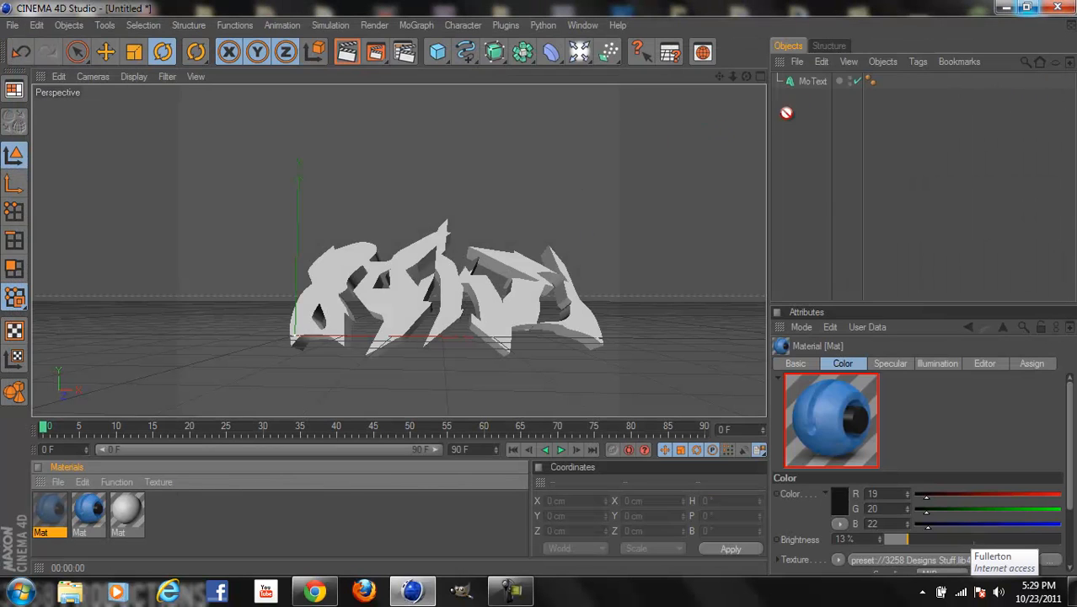
- Apply the blue material to the MoText object, and add the dark material on top, restricted to selection C1
{"action": "left_click_drag", "start_coordinate": [805, 87], "coordinate": [806, 87]}
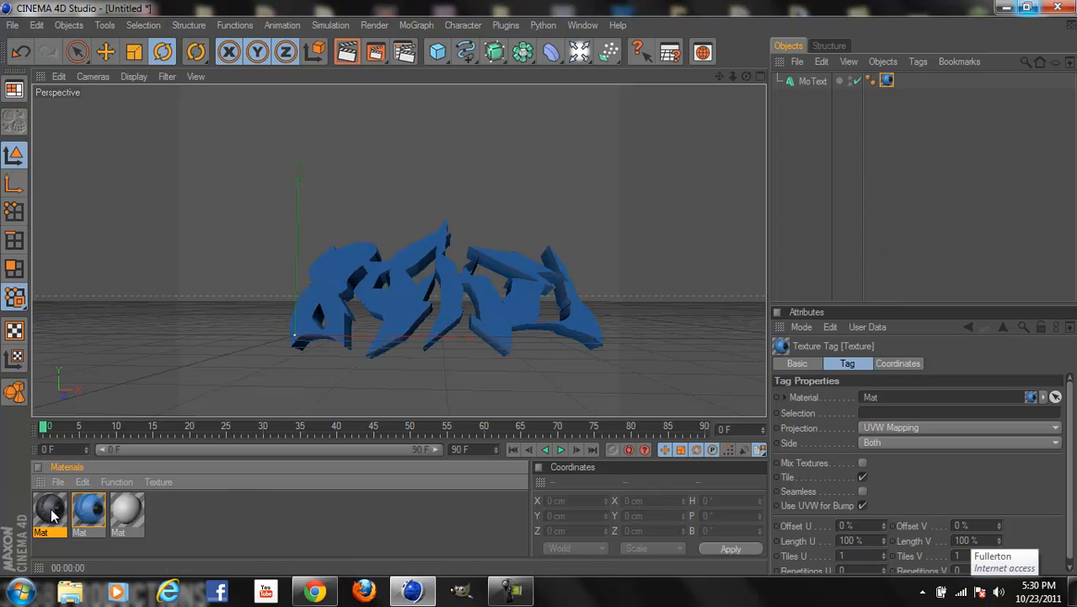
{"action": "left_click_drag", "start_coordinate": [823, 63], "coordinate": [820, 80]}
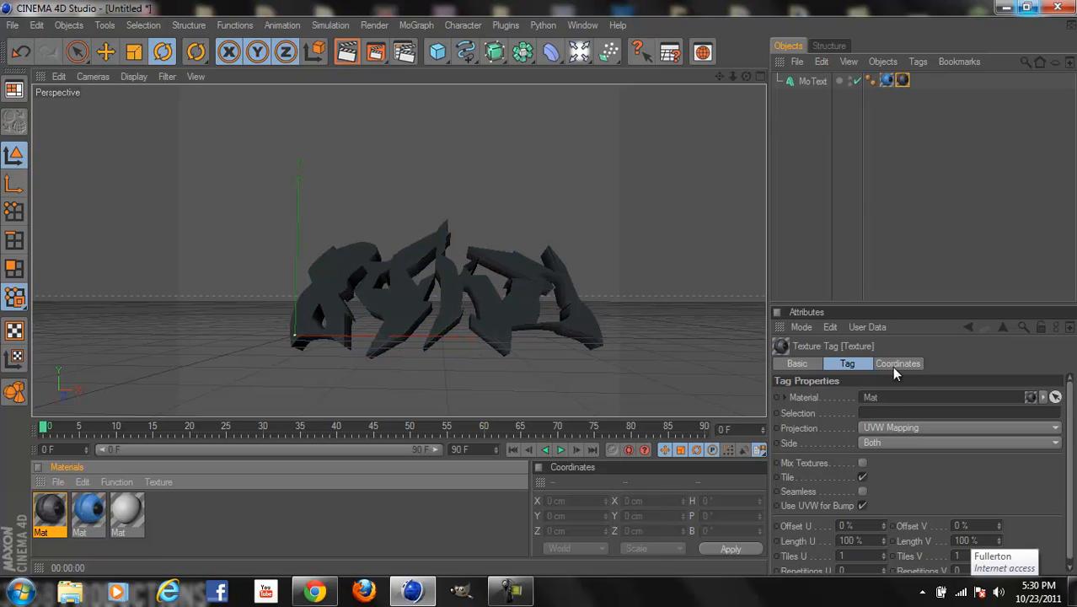
{"action": "left_click", "coordinate": [885, 411]}
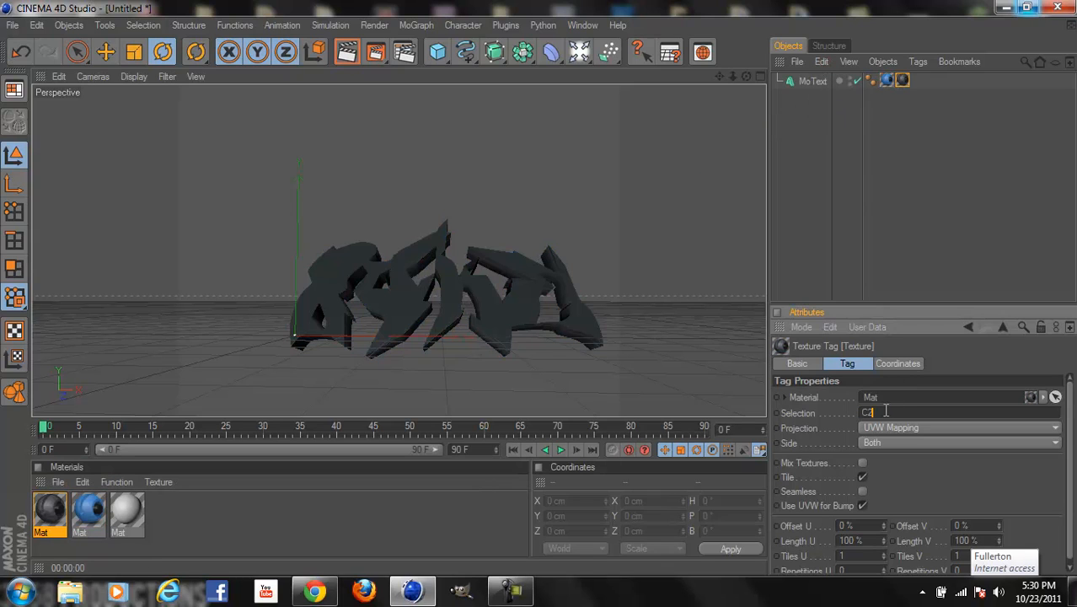
{"action": "type", "text": "C1"}
{"action": "key", "text": "Return"}
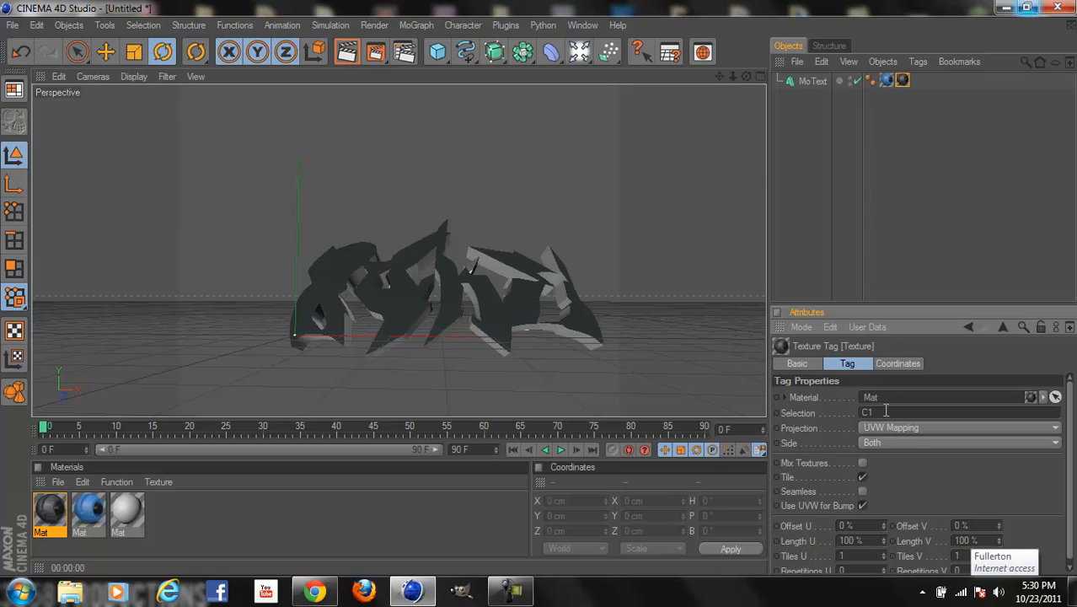
{"action": "left_click", "coordinate": [781, 160]}
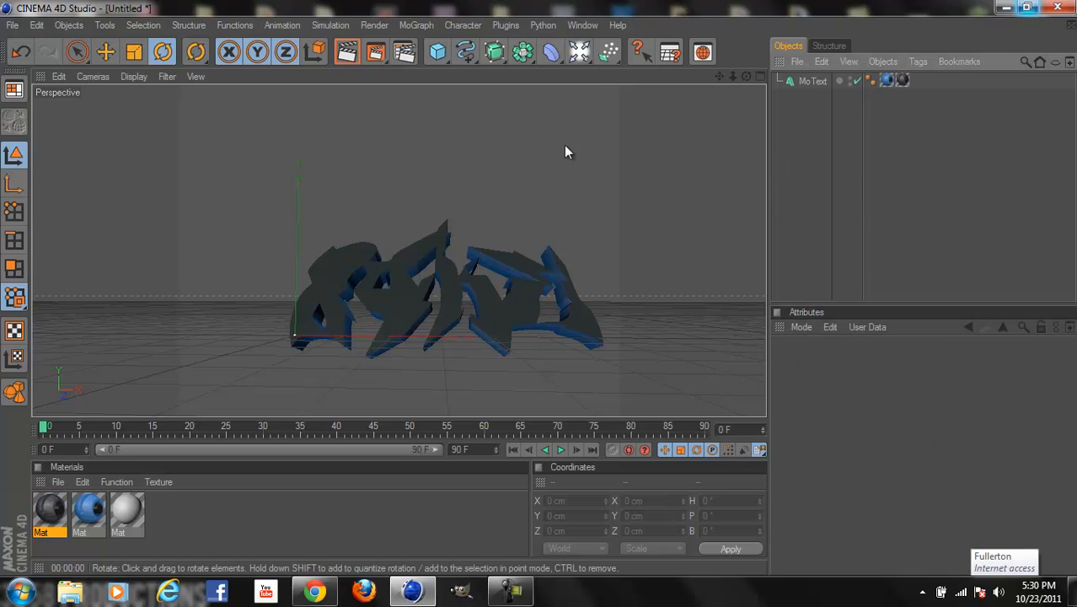
- Render the active view from a lower angle to preview the two-coloured text
{"action": "left_click_drag", "start_coordinate": [746, 78], "coordinate": [538, 289]}
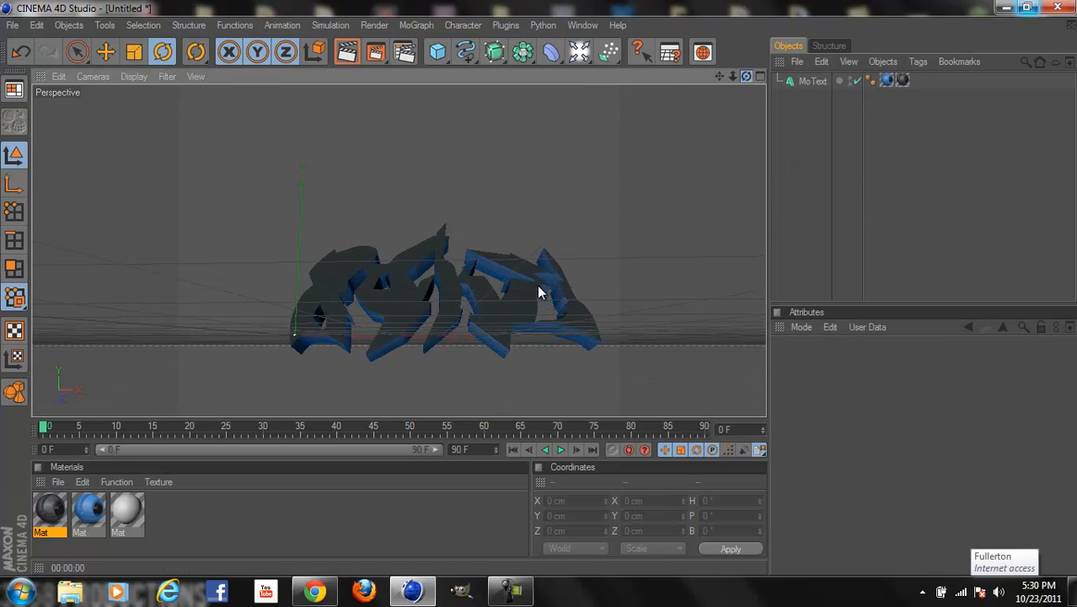
{"action": "left_click", "coordinate": [350, 59]}
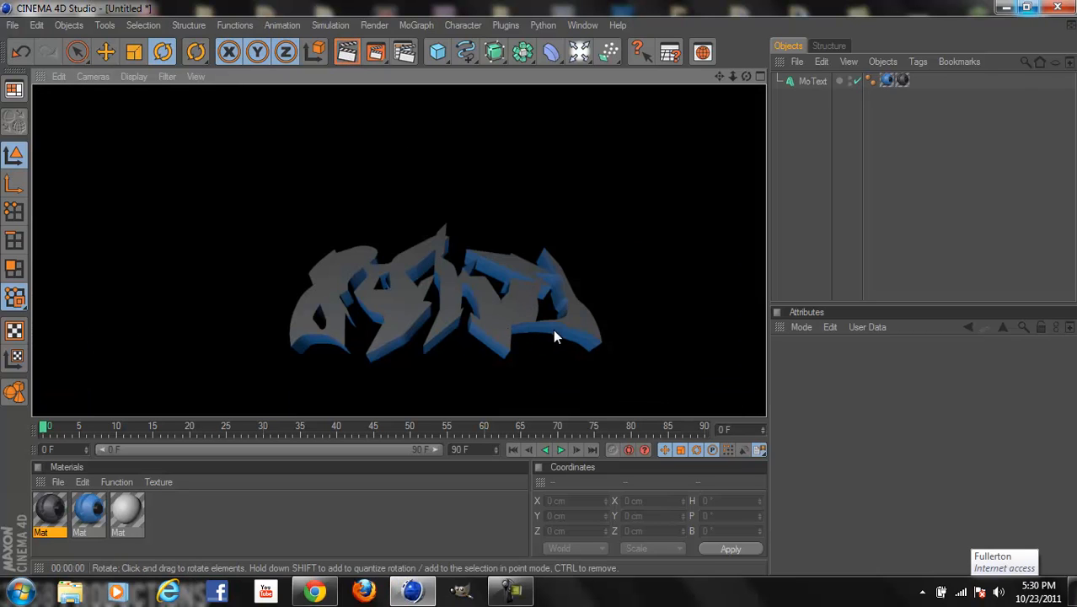
{"action": "left_click", "coordinate": [915, 100]}
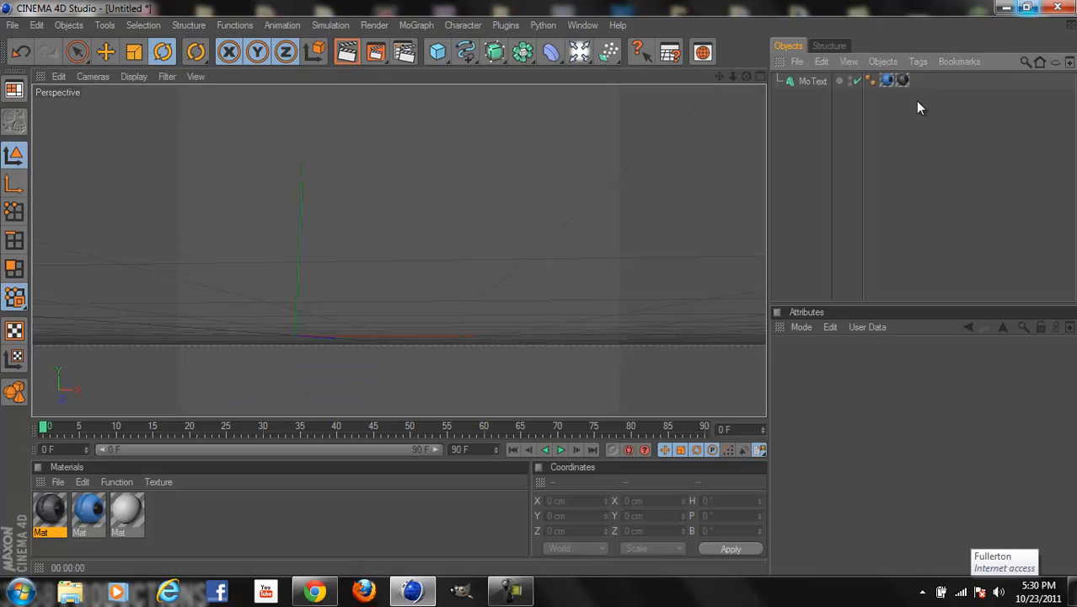
- Load the SoftBox.1 light from the Lights folder of the 3258 Designs Stuff presets into the scene
{"action": "left_click", "coordinate": [572, 27]}
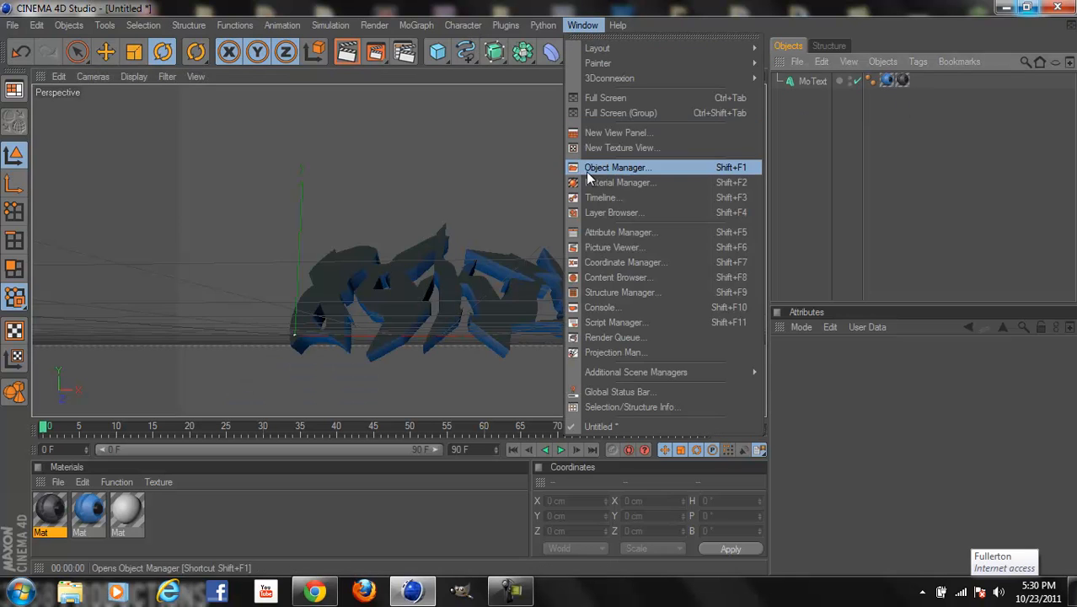
{"action": "left_click", "coordinate": [715, 24]}
{"action": "left_click", "coordinate": [706, 53]}
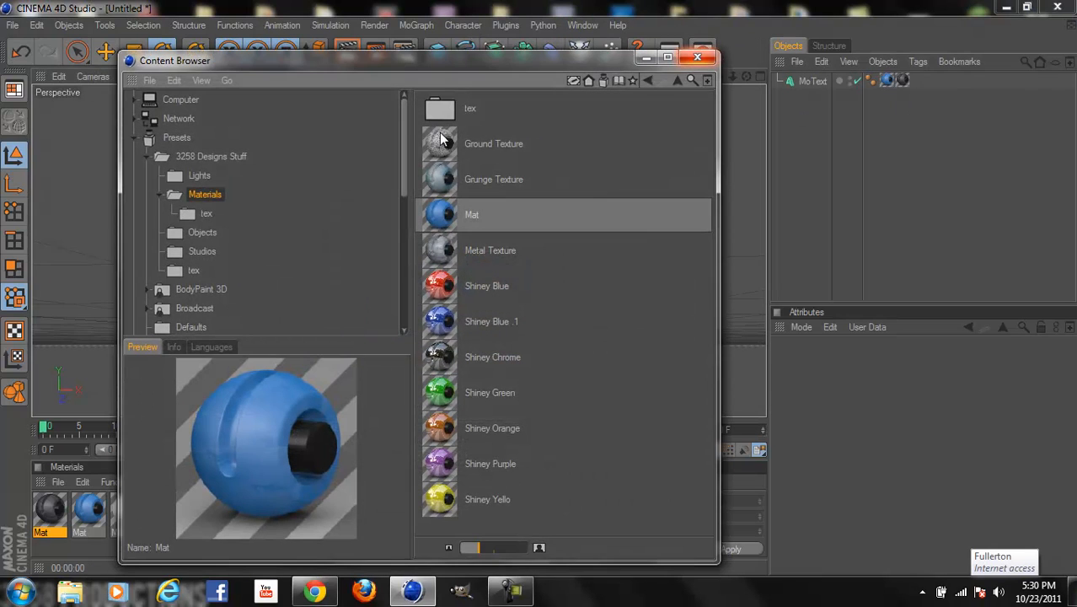
{"action": "left_click", "coordinate": [202, 233]}
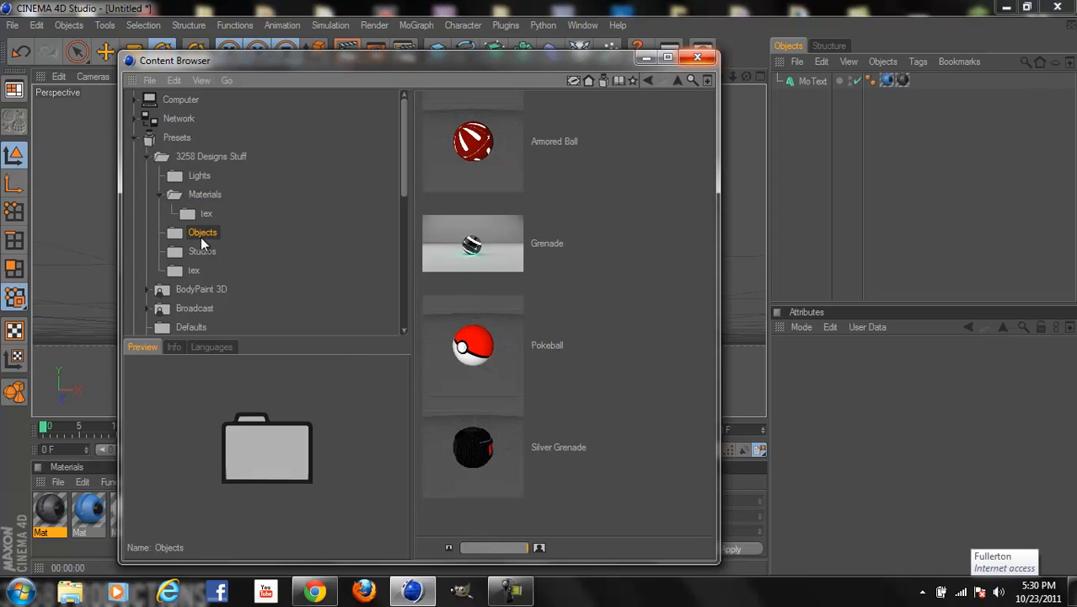
{"action": "left_click", "coordinate": [201, 252]}
{"action": "left_click", "coordinate": [199, 177]}
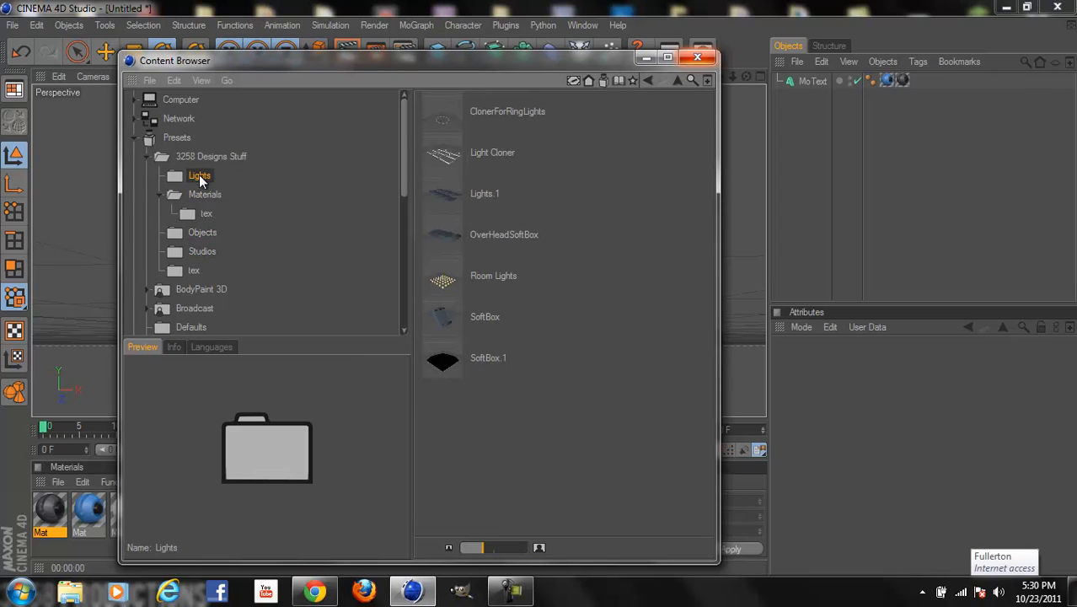
{"action": "left_click", "coordinate": [509, 276]}
{"action": "left_click", "coordinate": [491, 229]}
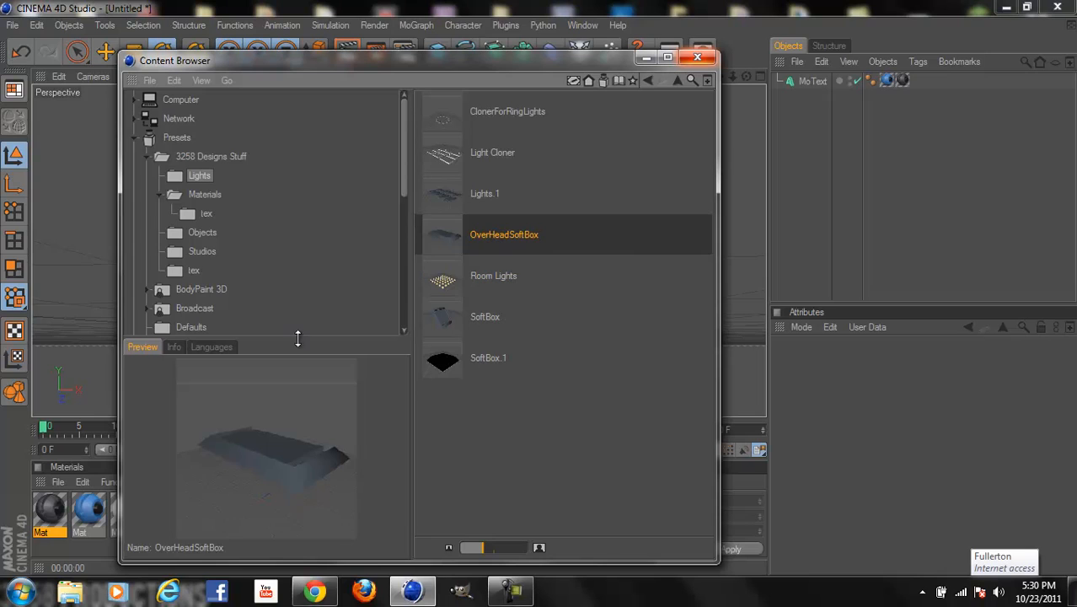
{"action": "left_click", "coordinate": [487, 332]}
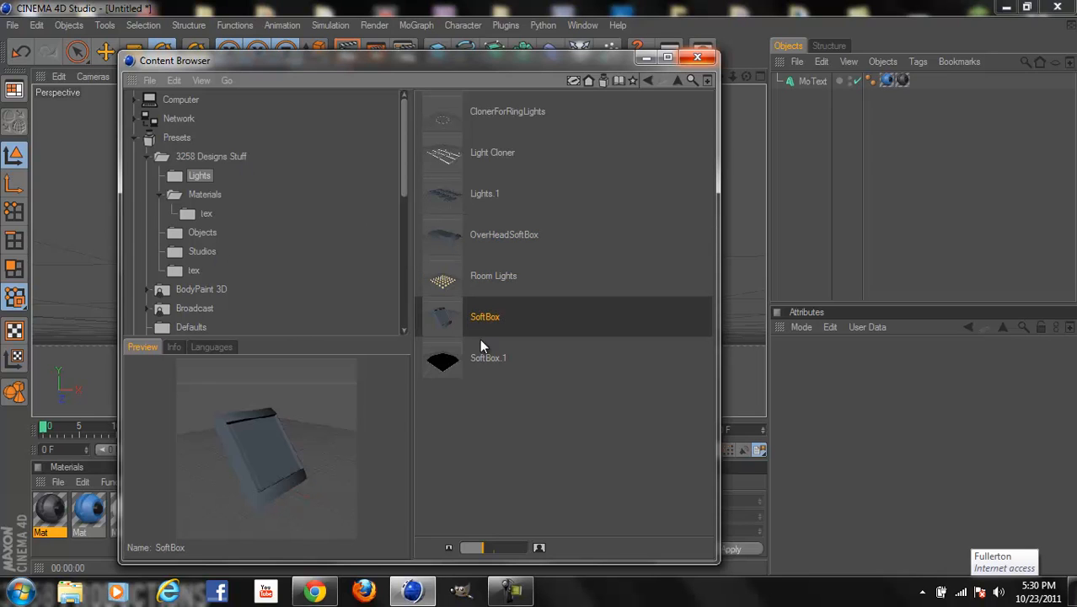
{"action": "double_click", "coordinate": [478, 359]}
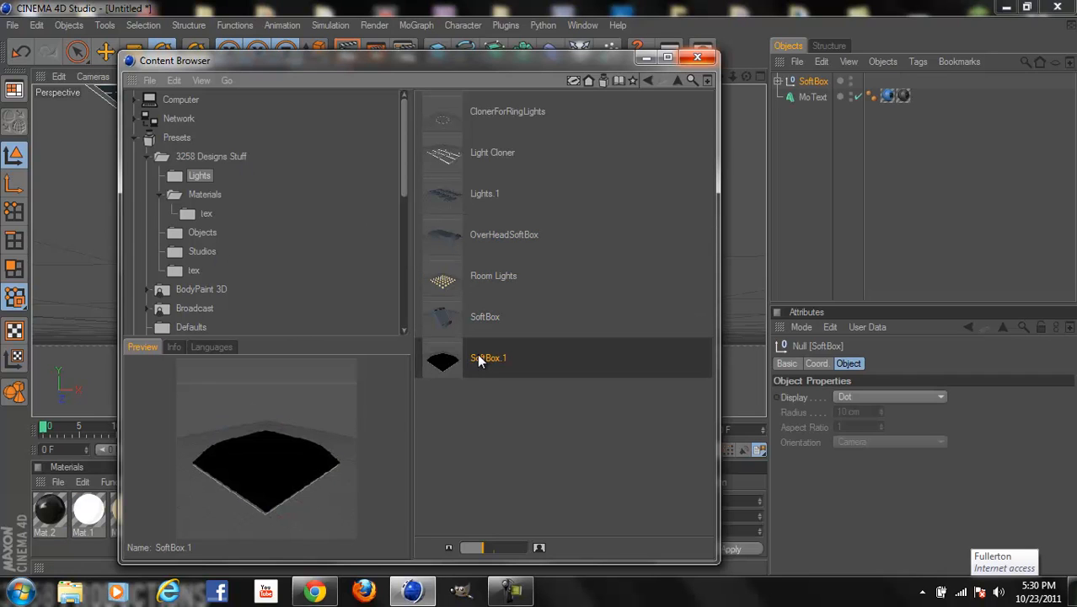
{"action": "left_click", "coordinate": [696, 56]}
- Move the softbox along X to about 288 cm so it sits above the text, and deselect it
{"action": "left_click_drag", "start_coordinate": [718, 77], "coordinate": [528, 79]}
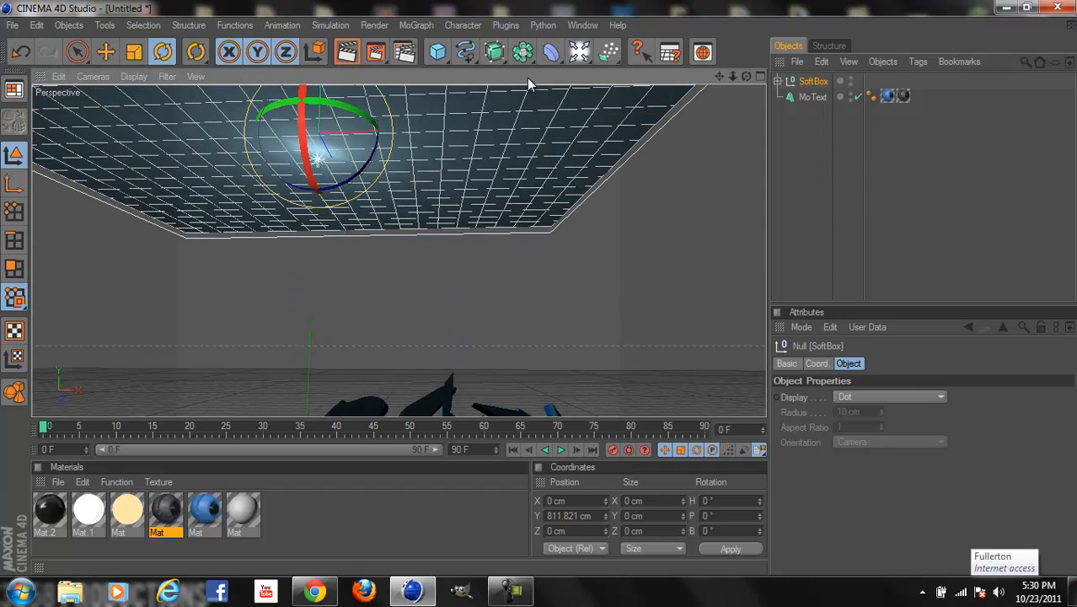
{"action": "left_click_drag", "start_coordinate": [463, 122], "coordinate": [476, 157]}
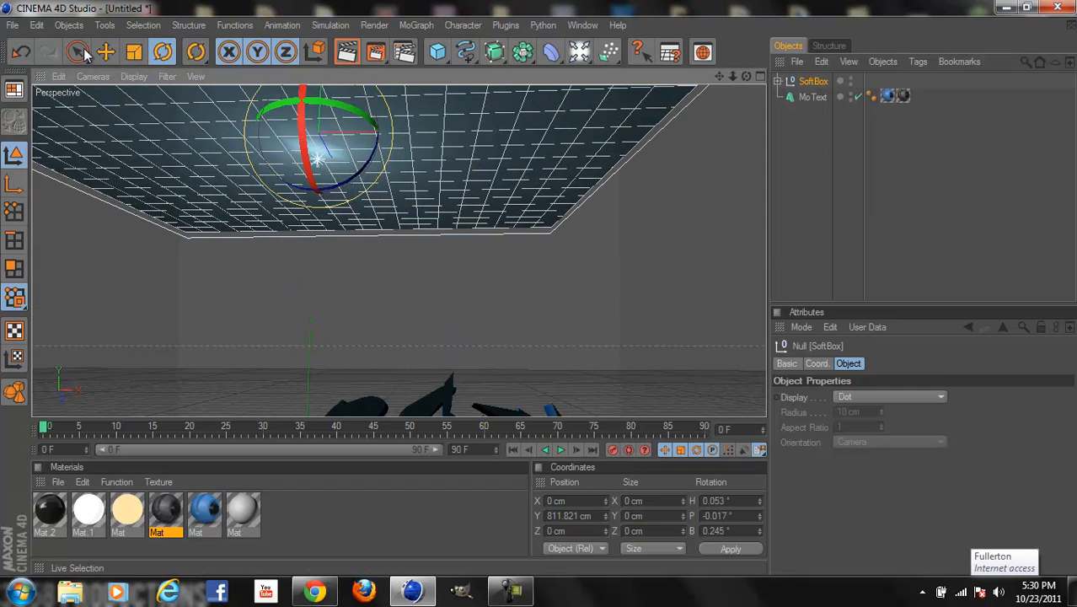
{"action": "left_click", "coordinate": [105, 51]}
{"action": "left_click_drag", "start_coordinate": [362, 133], "coordinate": [359, 92]}
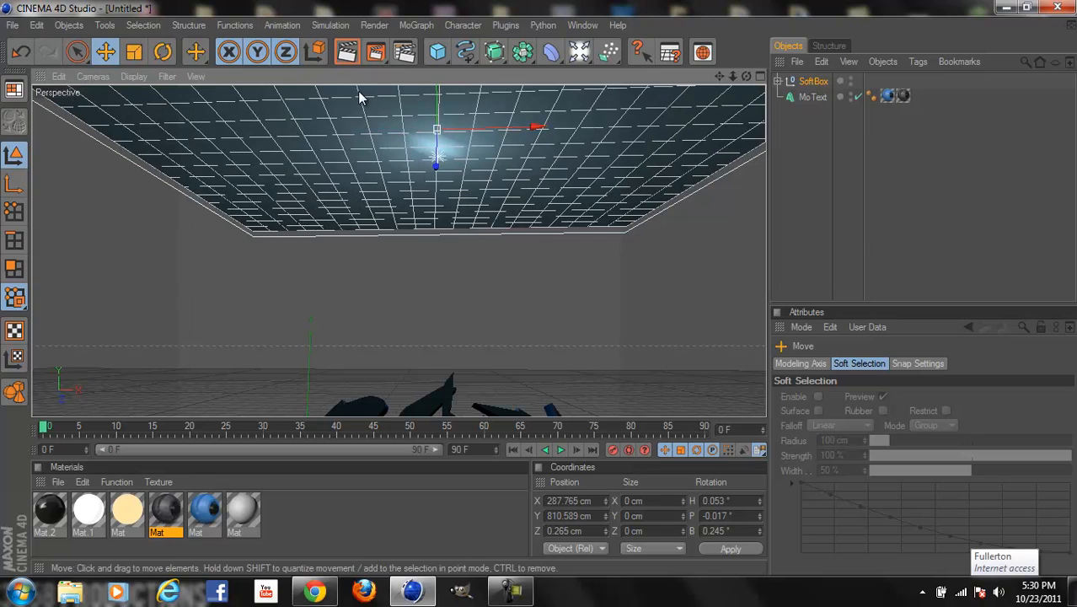
{"action": "left_click", "coordinate": [836, 176]}
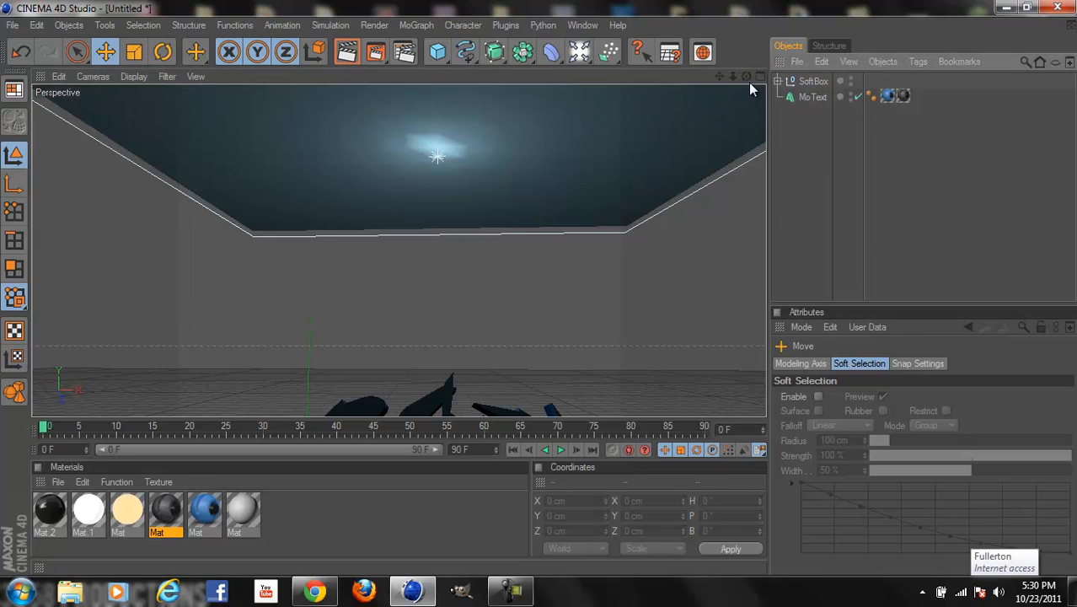
- Try to lower the softbox's plane by about 197 cm along Y, and undo the move
{"action": "left_click_drag", "start_coordinate": [748, 77], "coordinate": [536, 284]}
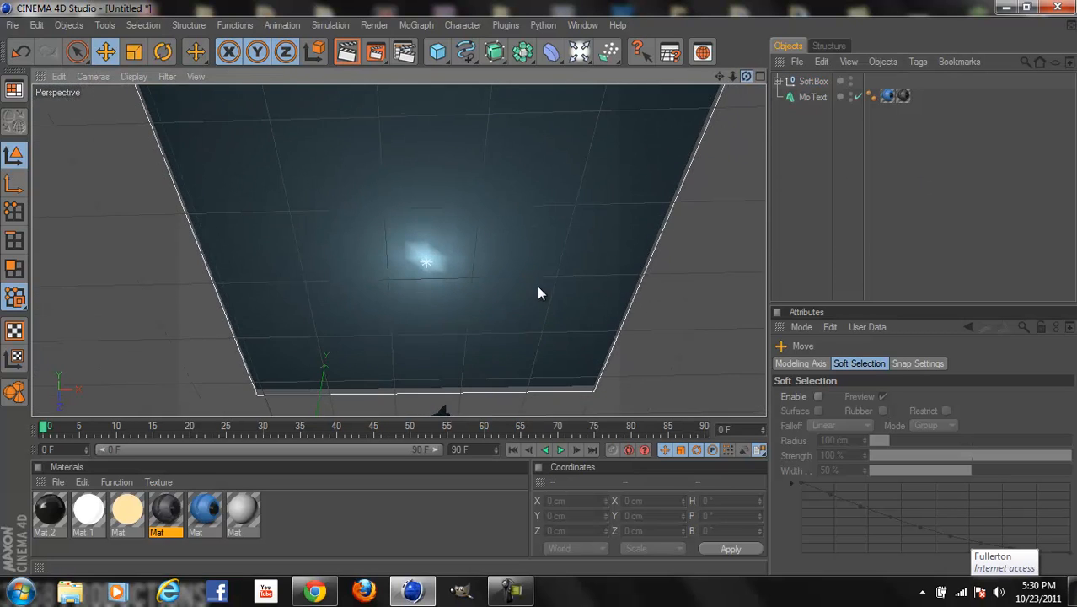
{"action": "left_click", "coordinate": [456, 178]}
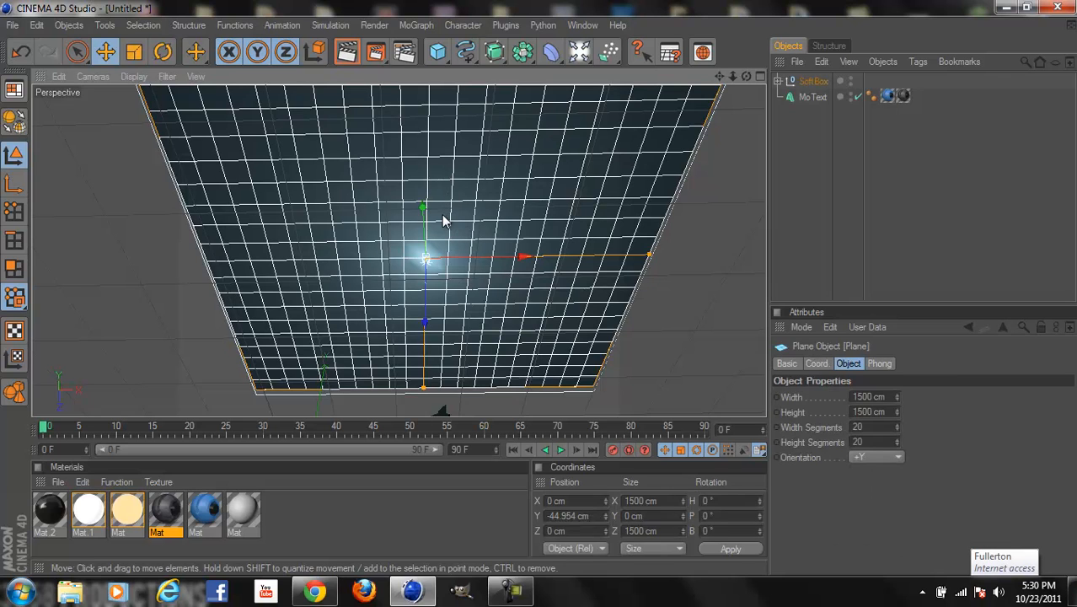
{"action": "left_click_drag", "start_coordinate": [424, 210], "coordinate": [538, 286]}
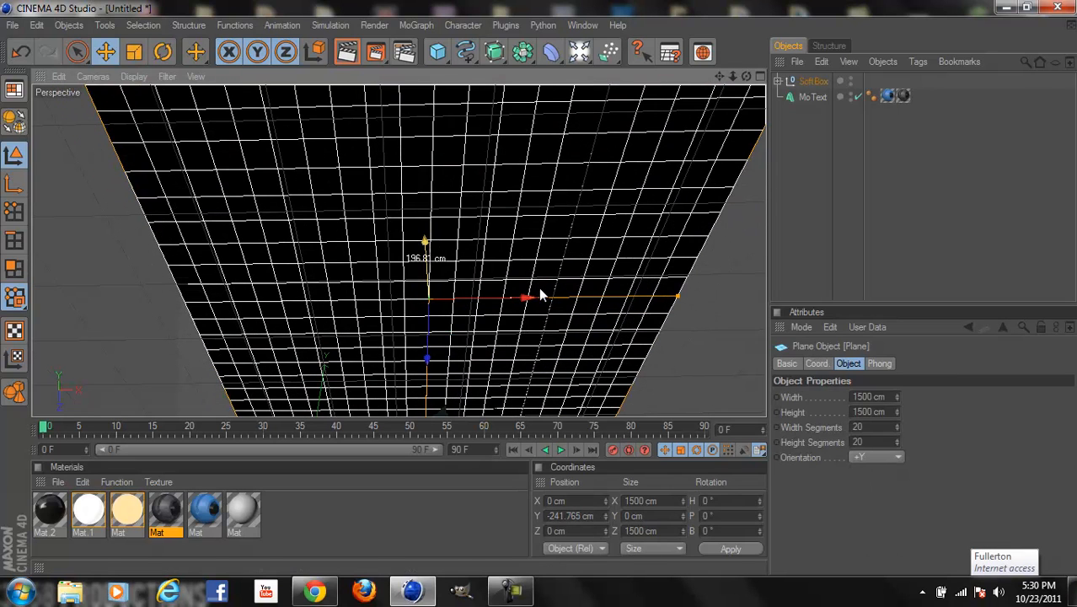
{"action": "key", "text": "ctrl+z"}
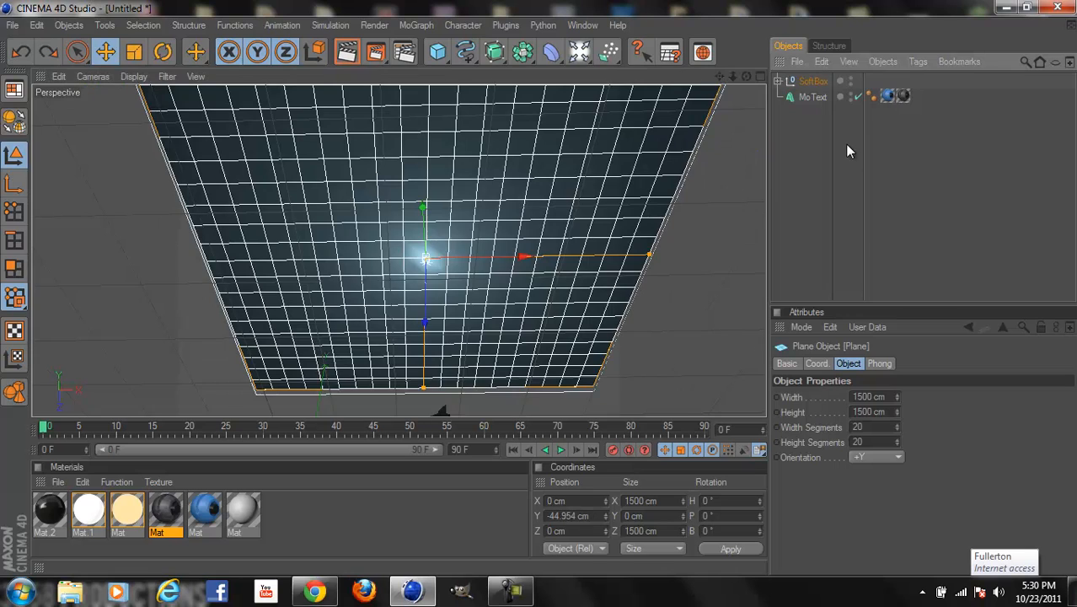
- Try to reposition the softbox and its plane, and delete the softbox from the scene
{"action": "left_click_drag", "start_coordinate": [423, 206], "coordinate": [541, 291]}
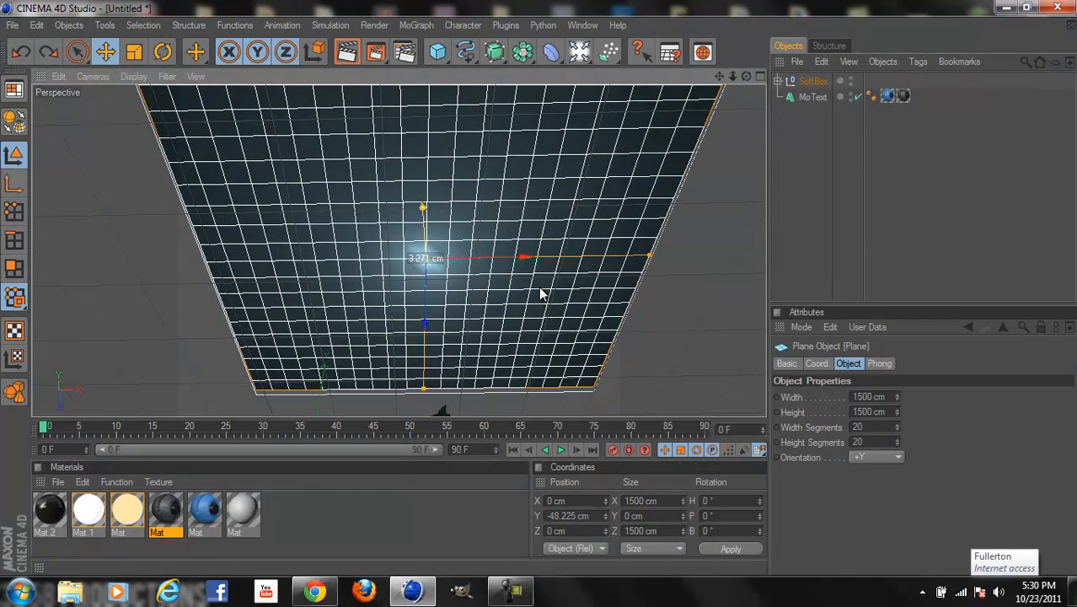
{"action": "left_click", "coordinate": [810, 82]}
{"action": "left_click_drag", "start_coordinate": [404, 197], "coordinate": [540, 292]}
{"action": "left_click_drag", "start_coordinate": [746, 77], "coordinate": [710, 128]}
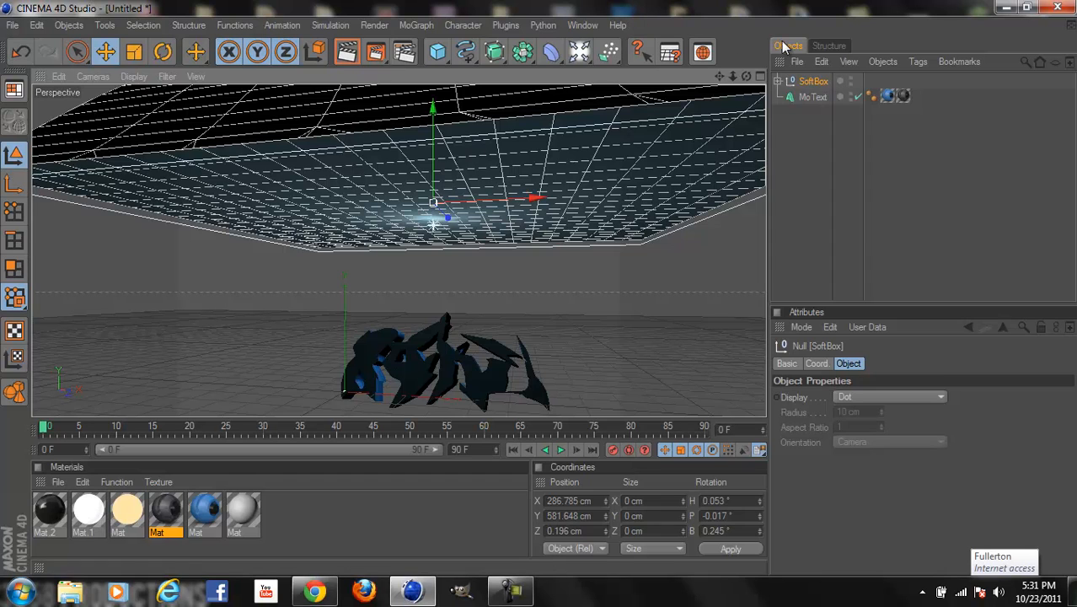
{"action": "key", "text": "Delete"}
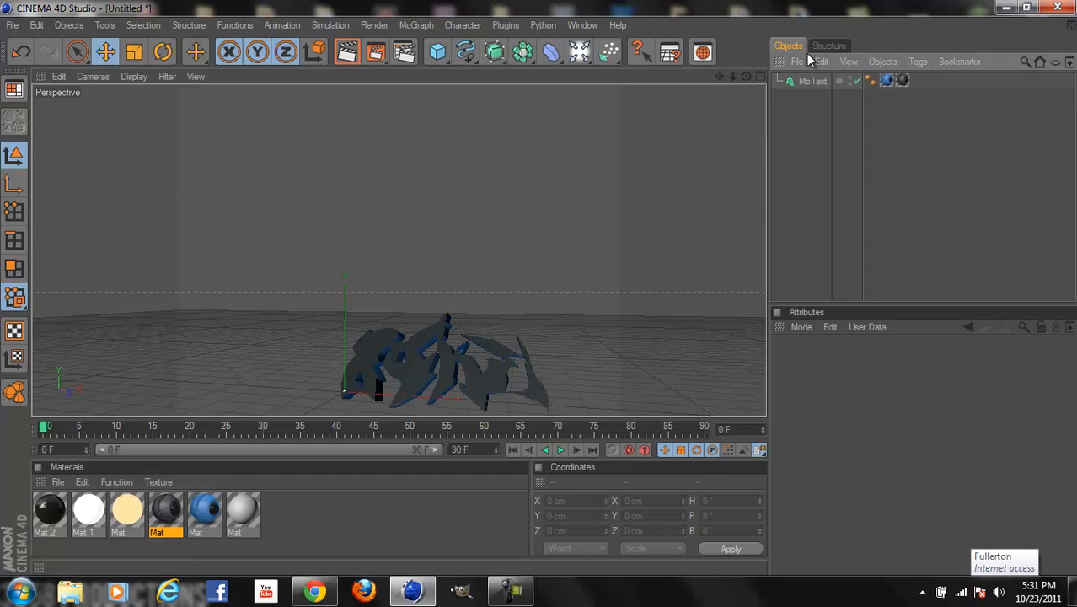
- Load the Light Cloner preset from the 3258 Designs Stuff Lights folder and move it above the text to about X 361, Y 826 cm
{"action": "left_click", "coordinate": [573, 25]}
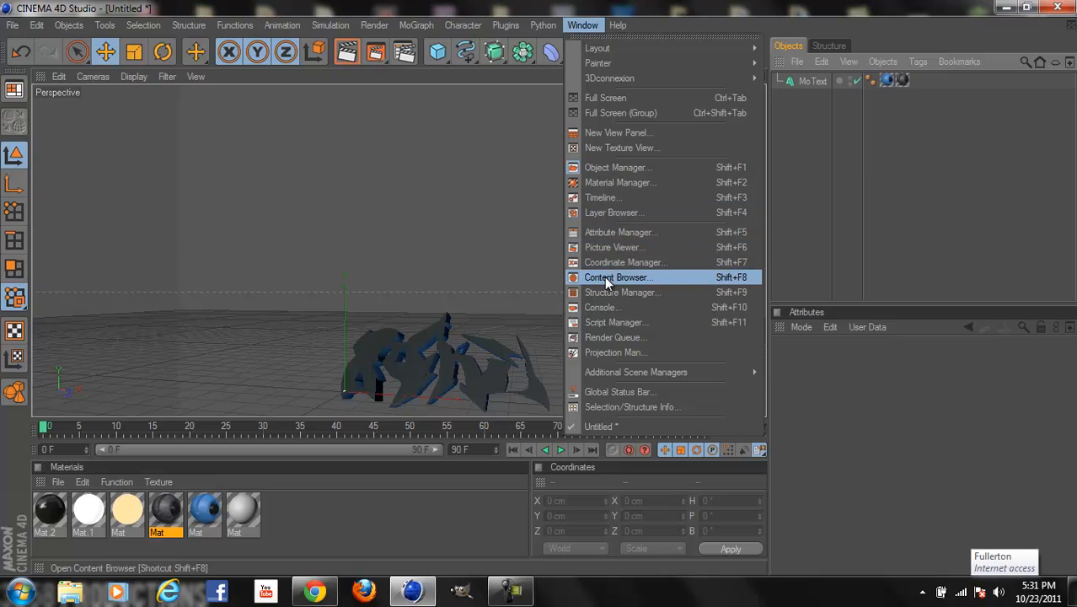
{"action": "left_click", "coordinate": [604, 277]}
{"action": "double_click", "coordinate": [481, 152]}
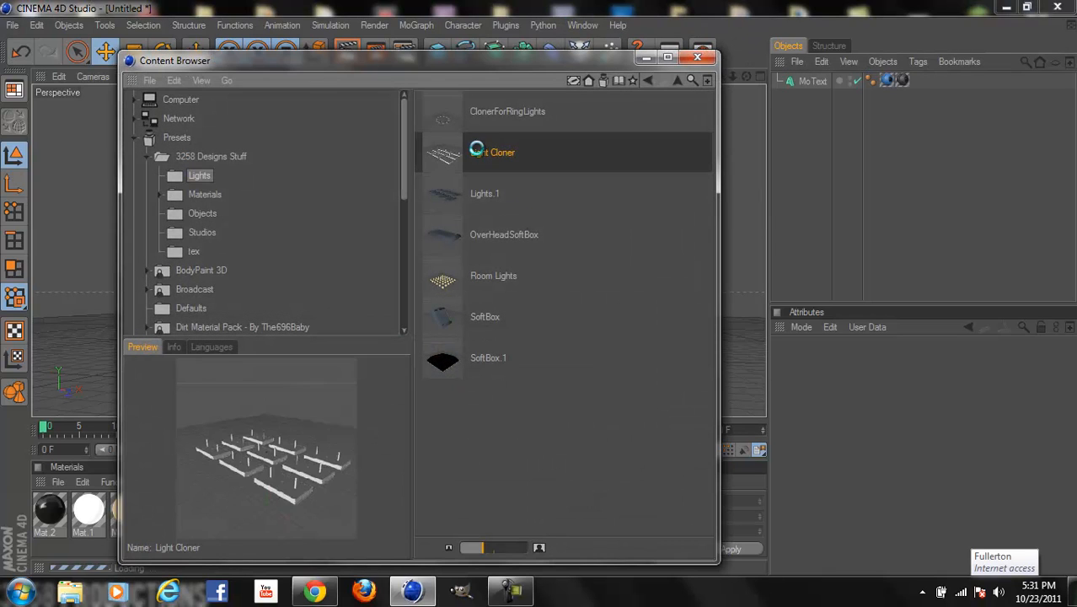
{"action": "left_click", "coordinate": [696, 58]}
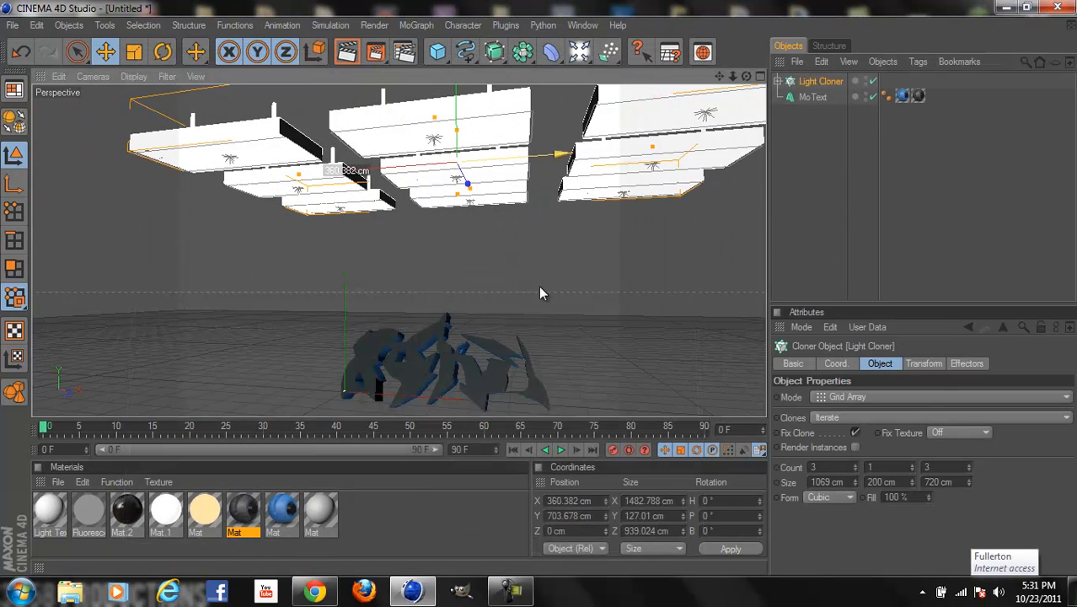
{"action": "left_click_drag", "start_coordinate": [540, 286], "coordinate": [541, 286]}
{"action": "left_click_drag", "start_coordinate": [455, 101], "coordinate": [545, 275]}
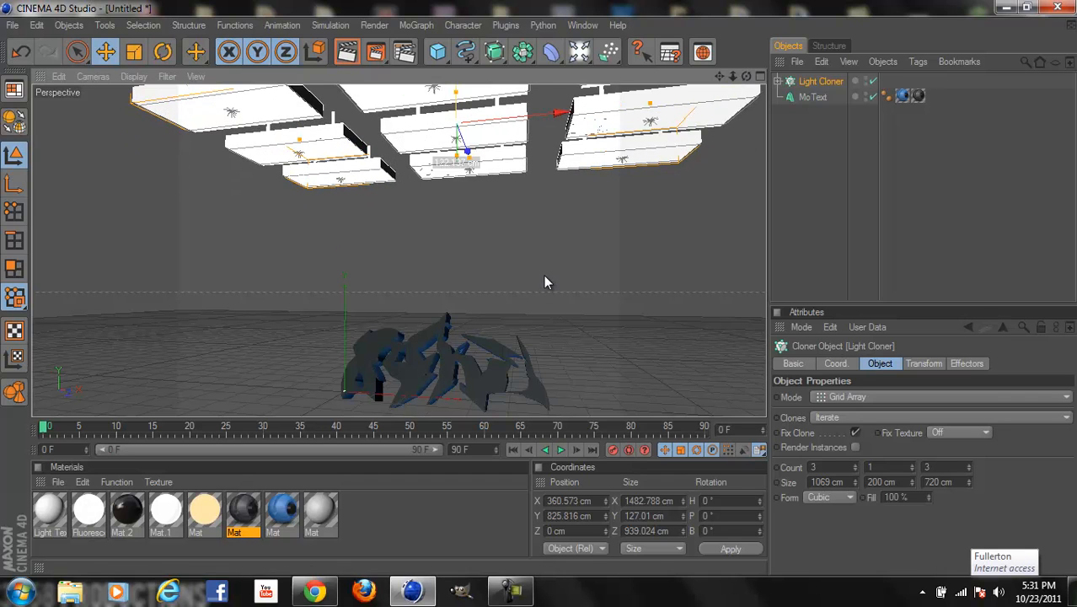
- Add Global Illumination to the render settings and set its GI mode to IR + QMC (Still Image)
{"action": "left_click", "coordinate": [404, 51]}
{"action": "left_click", "coordinate": [148, 285]}
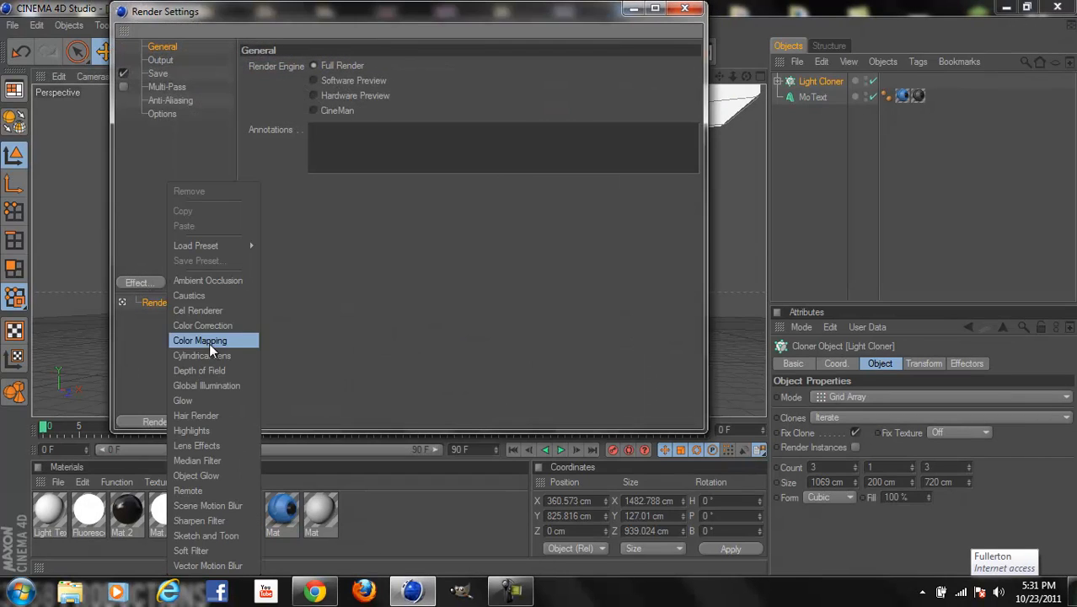
{"action": "left_click", "coordinate": [217, 382]}
{"action": "left_click", "coordinate": [369, 100]}
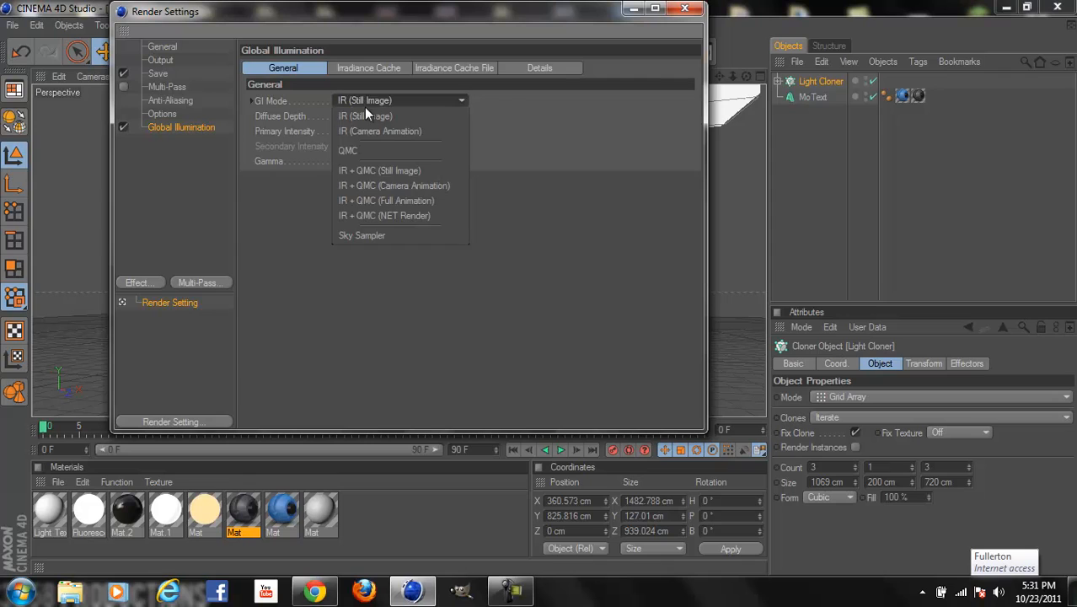
{"action": "left_click", "coordinate": [390, 168]}
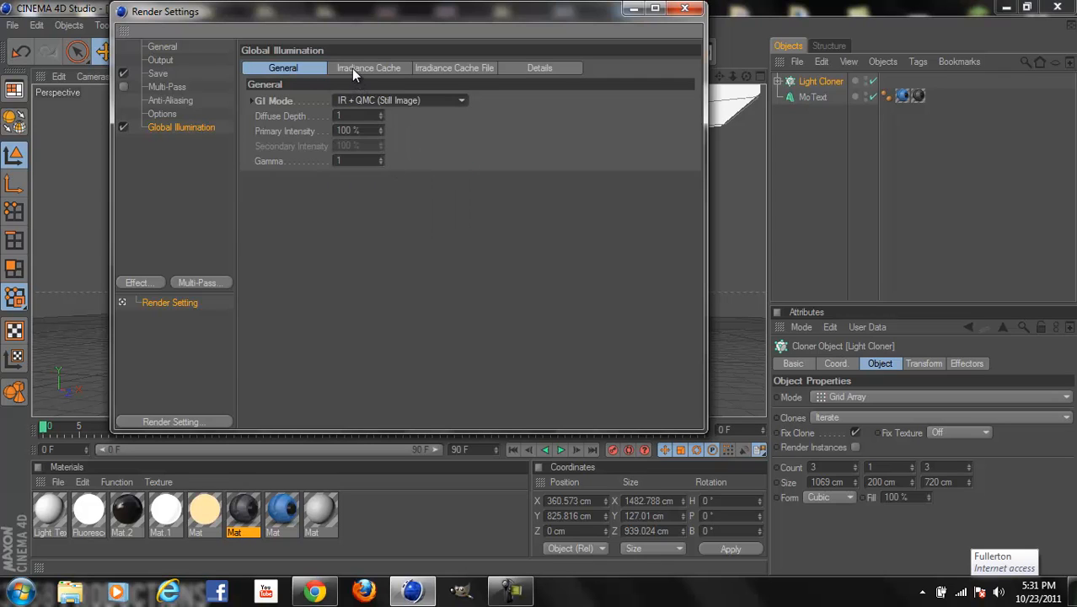
- Set the irradiance cache's stochastic samples and record density to Low
{"action": "left_click", "coordinate": [368, 69]}
{"action": "left_click", "coordinate": [371, 100]}
{"action": "left_click", "coordinate": [379, 139]}
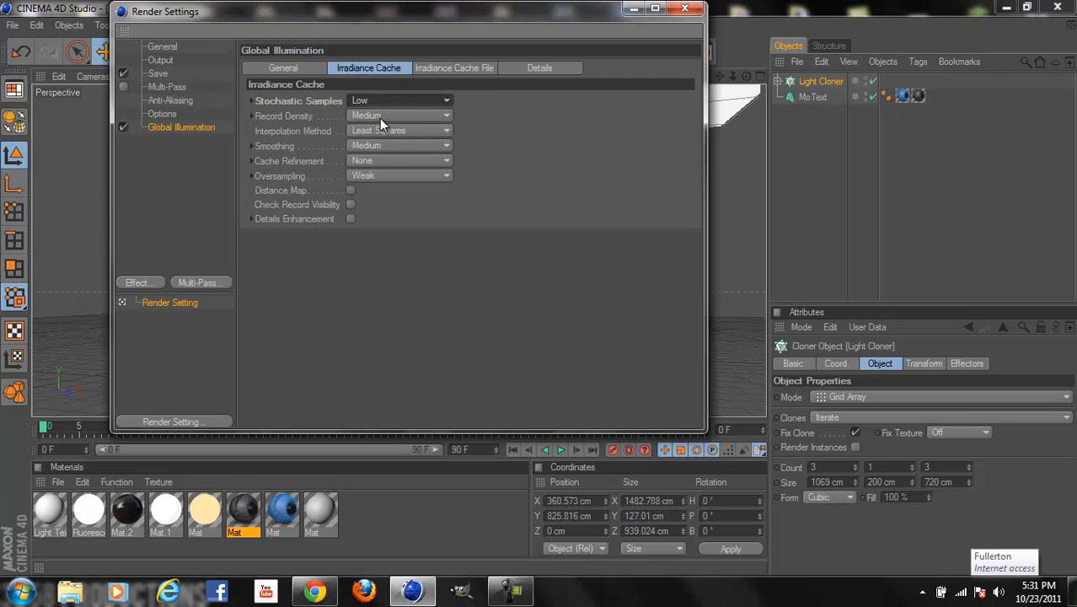
{"action": "left_click", "coordinate": [379, 118]}
{"action": "left_click", "coordinate": [380, 158]}
- Add the Ambient Occlusion effect to the render settings and close them
{"action": "left_click", "coordinate": [132, 281]}
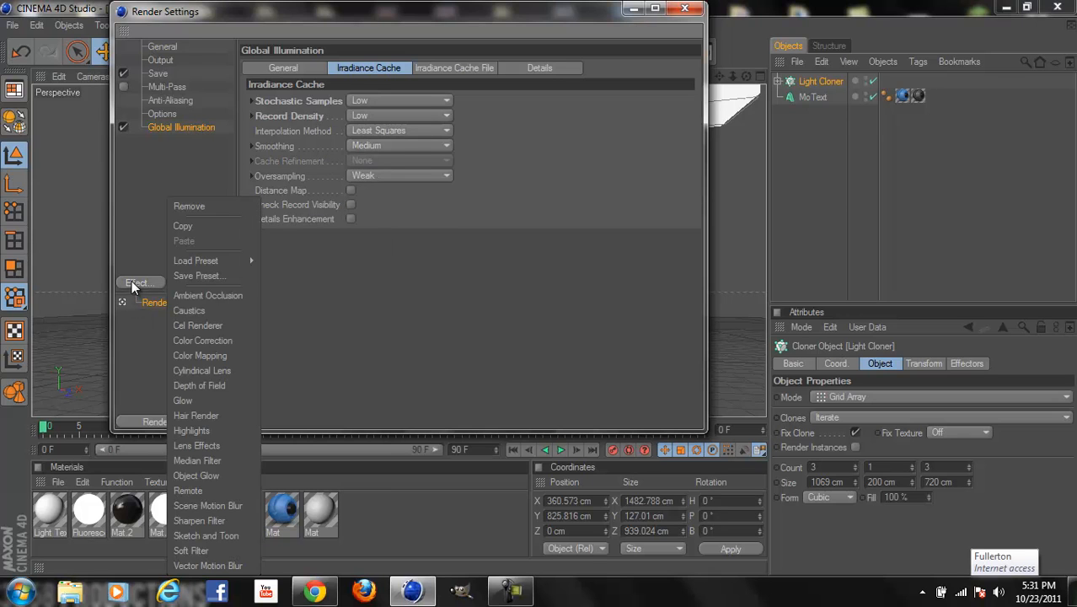
{"action": "left_click", "coordinate": [187, 296]}
{"action": "left_click", "coordinate": [685, 8]}
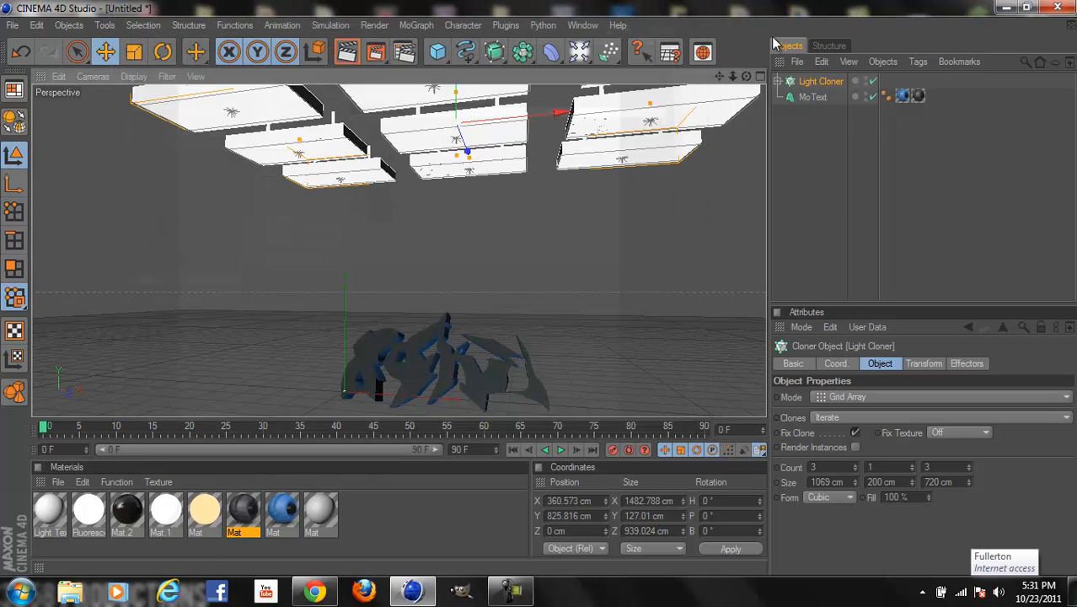
- Frame the text from a low front angle and render the active view to preview the overhead lighting
{"action": "left_click_drag", "start_coordinate": [539, 287], "coordinate": [540, 288]}
{"action": "left_click_drag", "start_coordinate": [720, 77], "coordinate": [540, 285]}
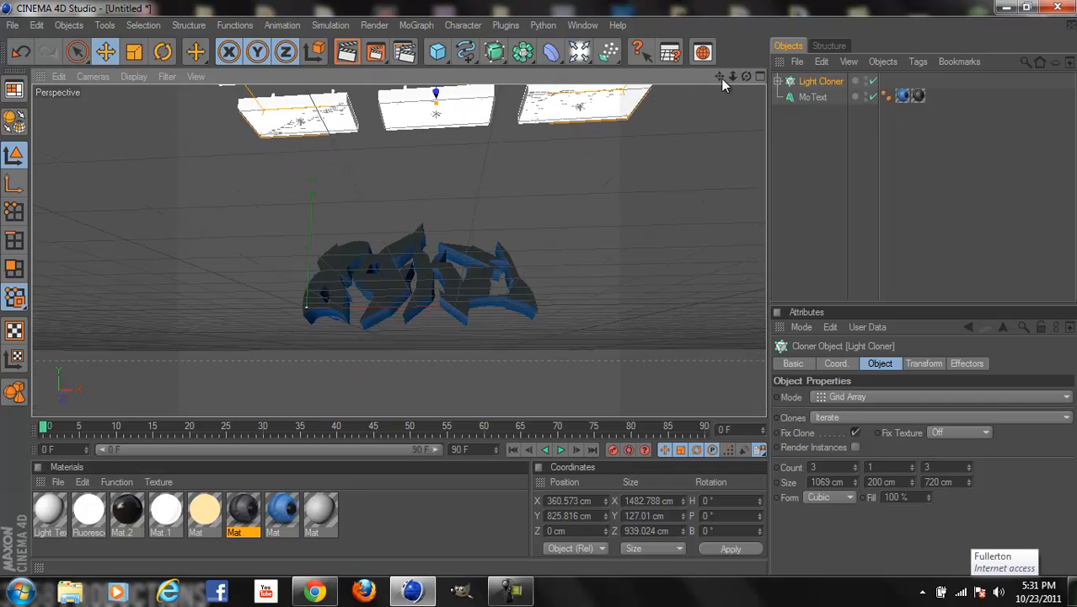
{"action": "left_click_drag", "start_coordinate": [731, 77], "coordinate": [539, 285]}
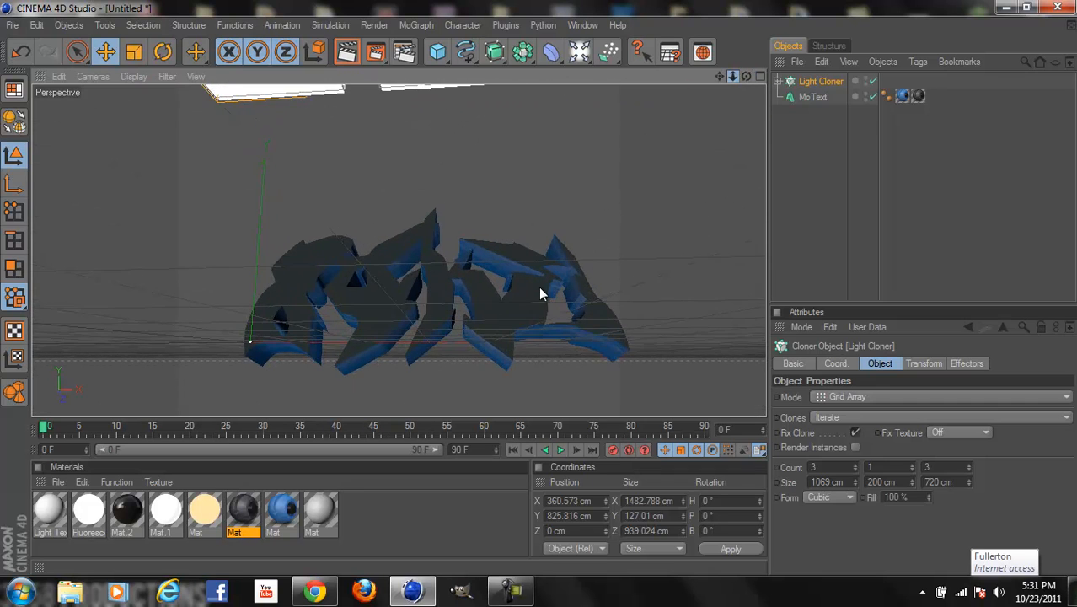
{"action": "left_click_drag", "start_coordinate": [742, 78], "coordinate": [536, 286]}
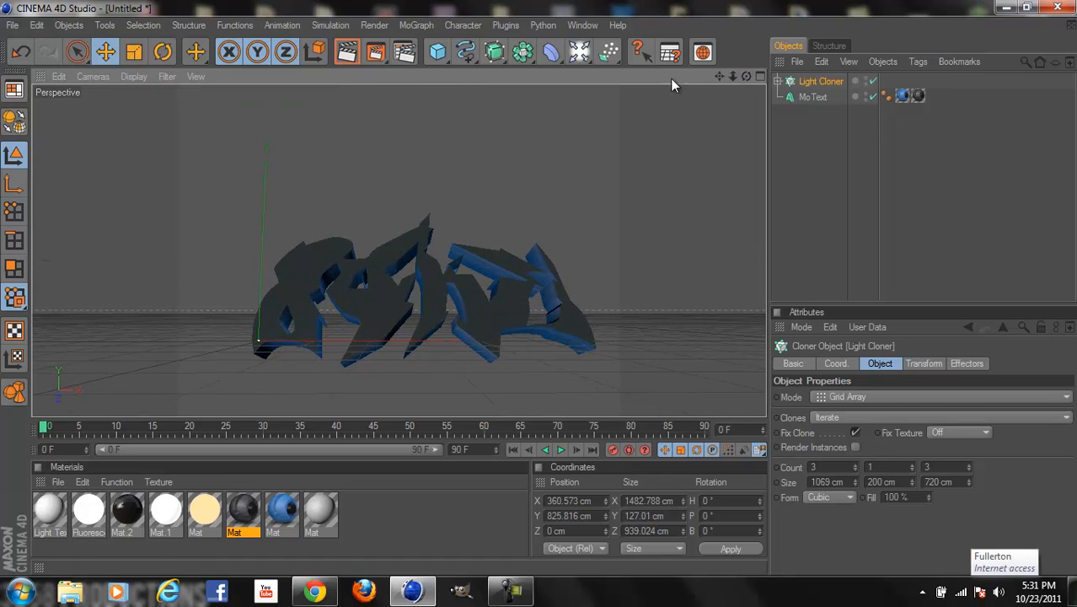
{"action": "left_click", "coordinate": [351, 53]}
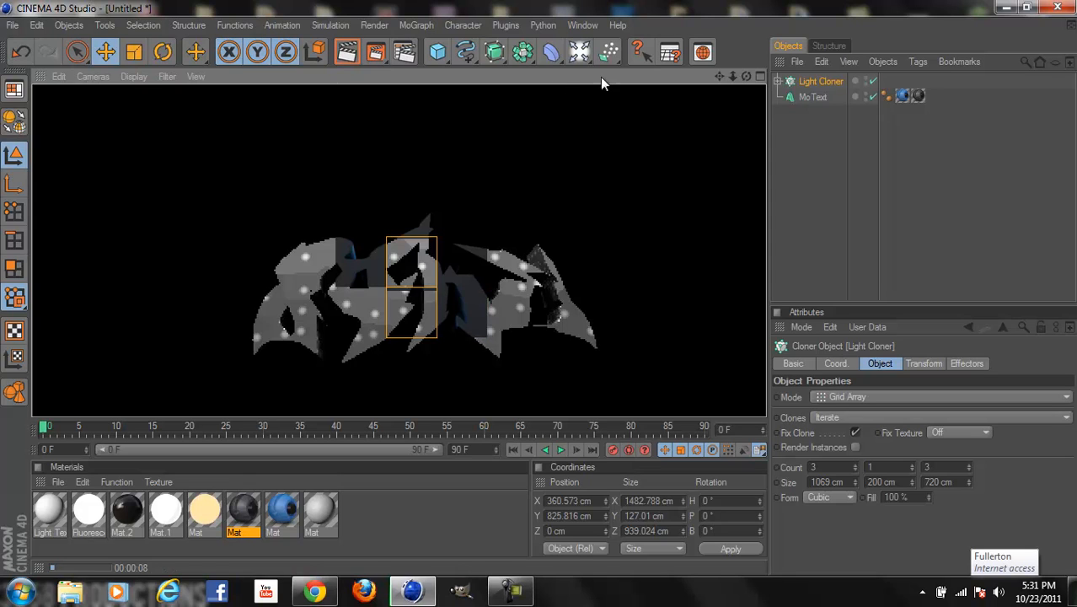
- Duplicate the Light Cloner by copying and pasting it in the scene
{"action": "left_click", "coordinate": [822, 80]}
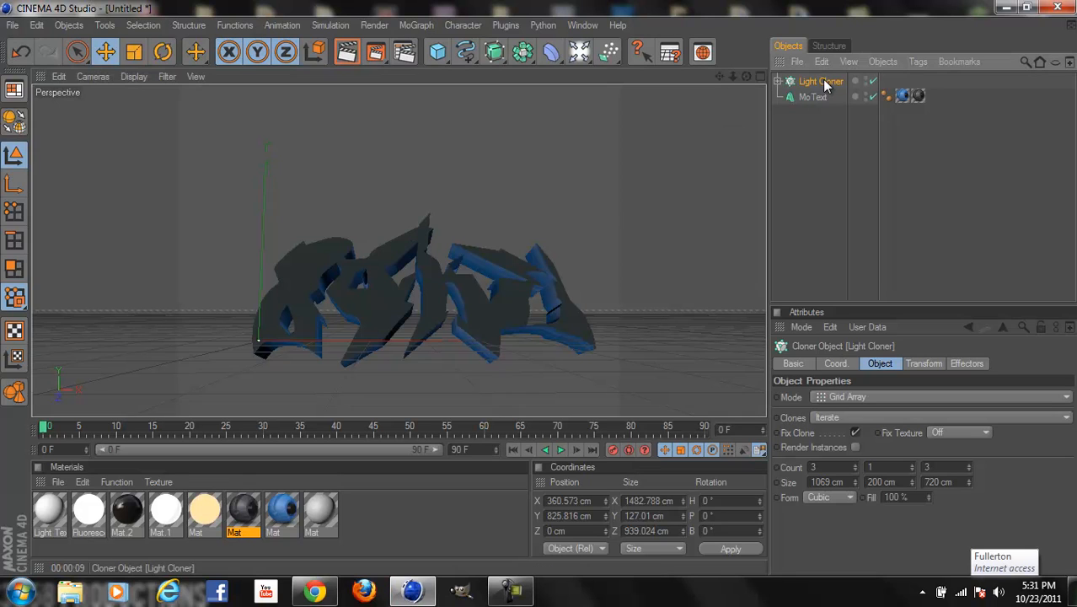
{"action": "key", "text": "ctrl+c"}
{"action": "key", "text": "ctrl+v"}
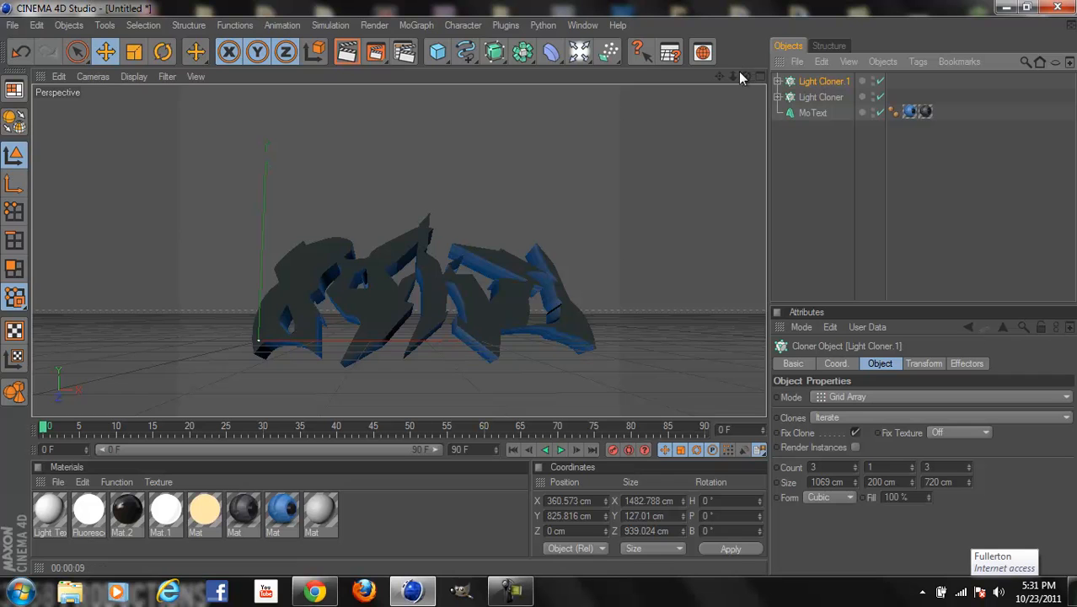
{"action": "scroll", "coordinate": [531, 303], "scroll_direction": "down", "scroll_amount": 4}
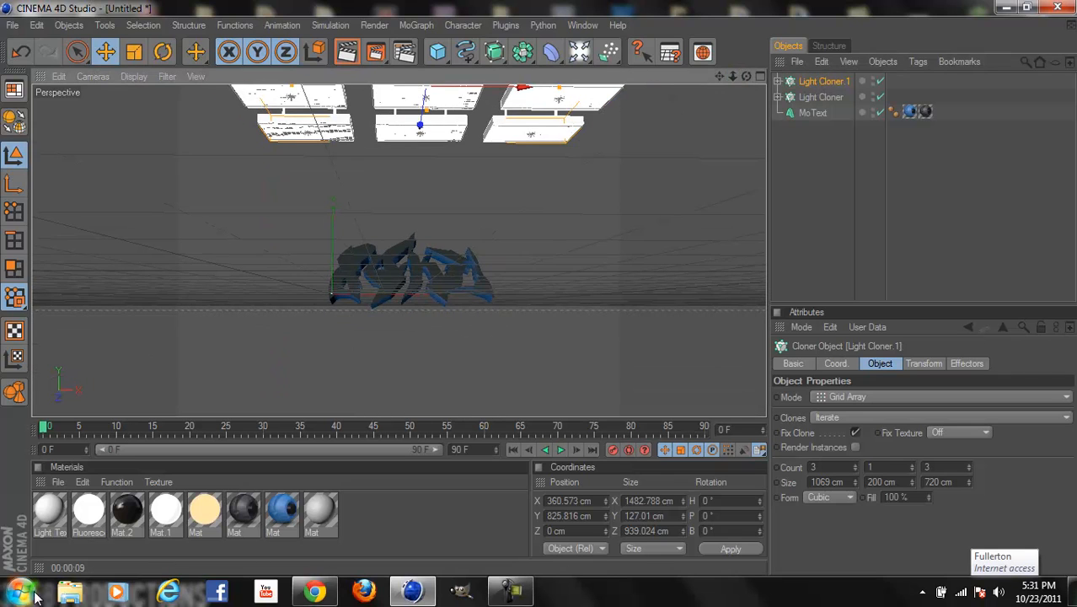
{"action": "mouse_move", "coordinate": [314, 591]}
{"action": "left_click", "coordinate": [511, 589]}
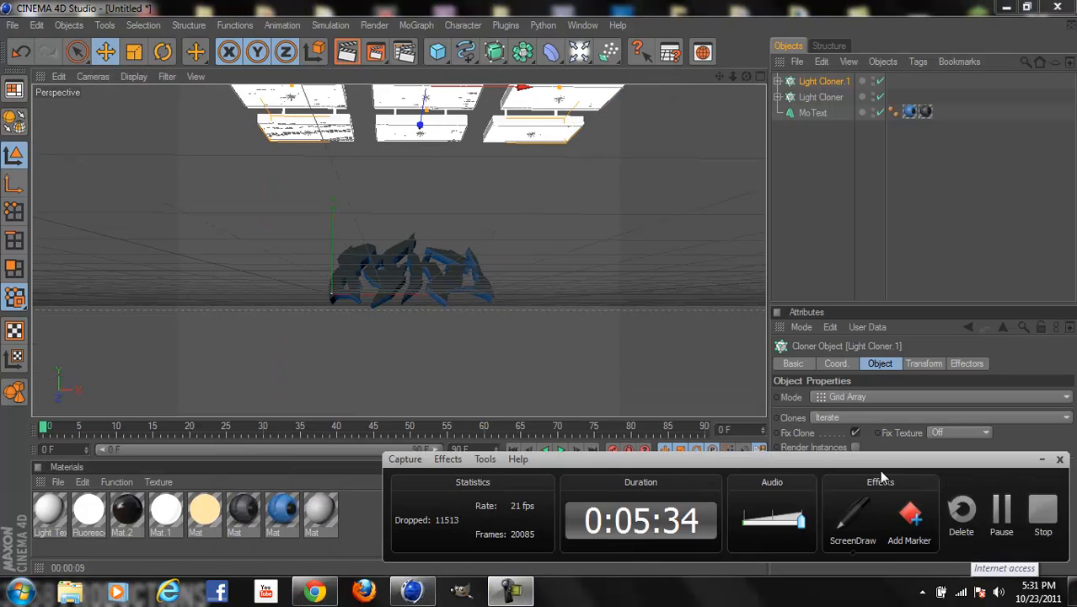
{"action": "left_click", "coordinate": [1058, 459]}
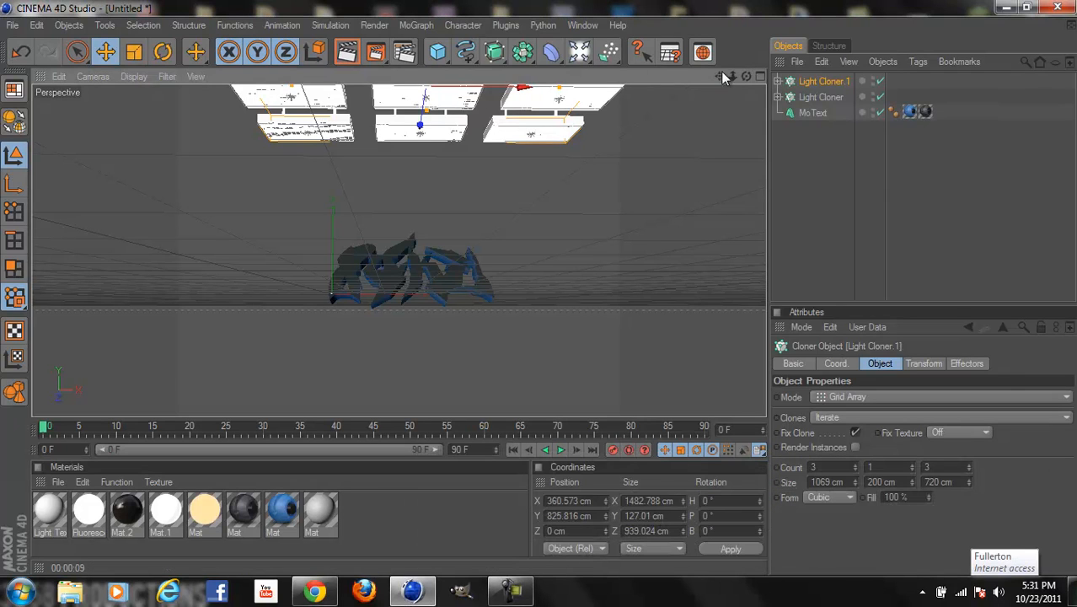
- Rotate the duplicated light cloner to a pitch of about 64 degrees
{"action": "left_click_drag", "start_coordinate": [721, 76], "coordinate": [535, 301]}
{"action": "left_click", "coordinate": [163, 52]}
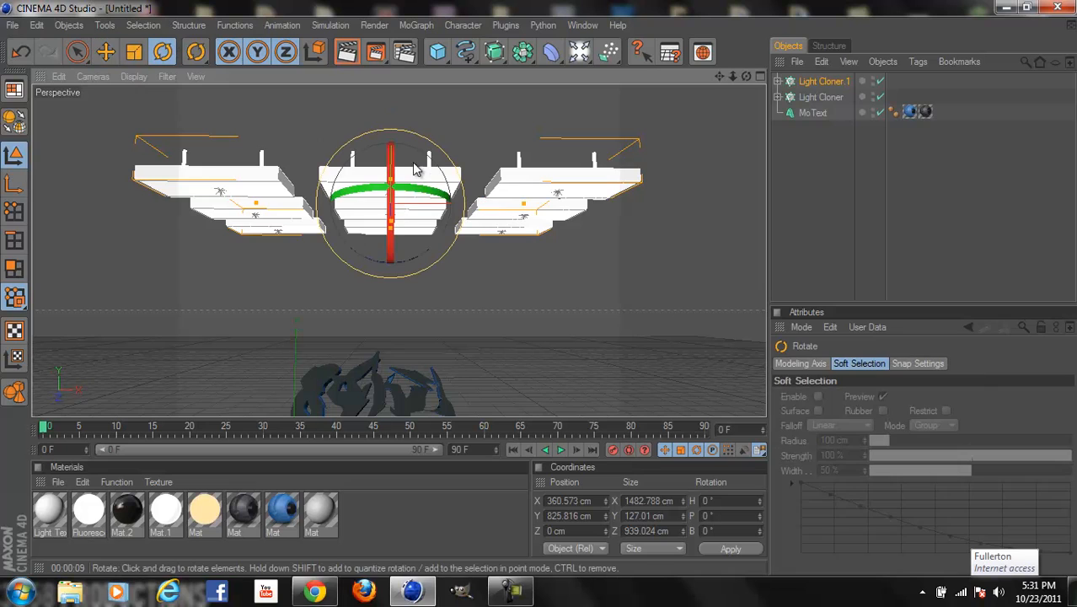
{"action": "left_click_drag", "start_coordinate": [397, 158], "coordinate": [402, 228]}
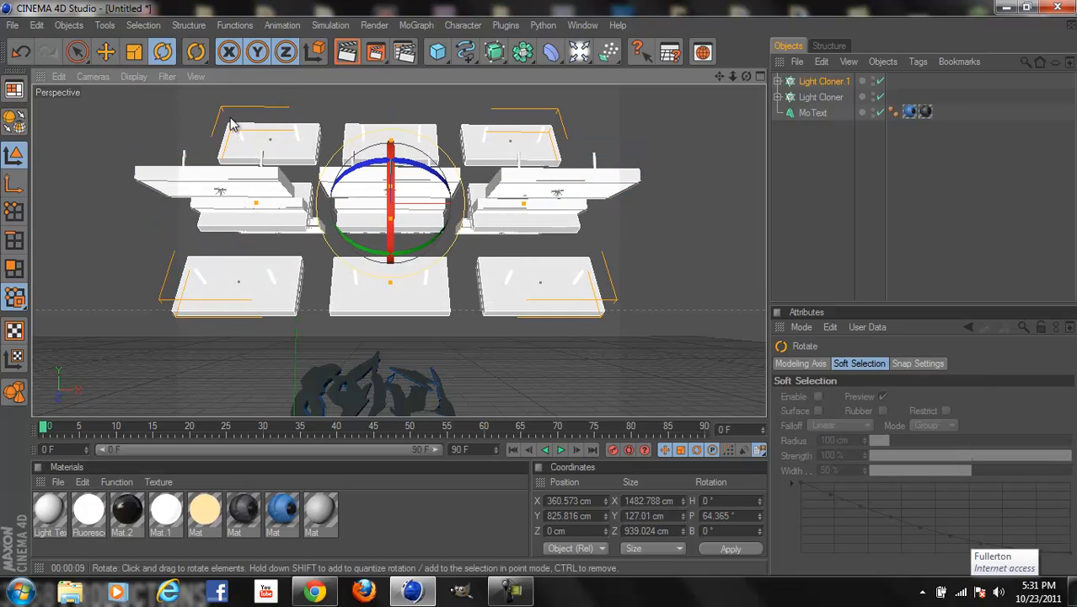
- Move the duplicated light cloner in front of the text, to about Y 307 cm and Z -968 cm
{"action": "left_click", "coordinate": [105, 52]}
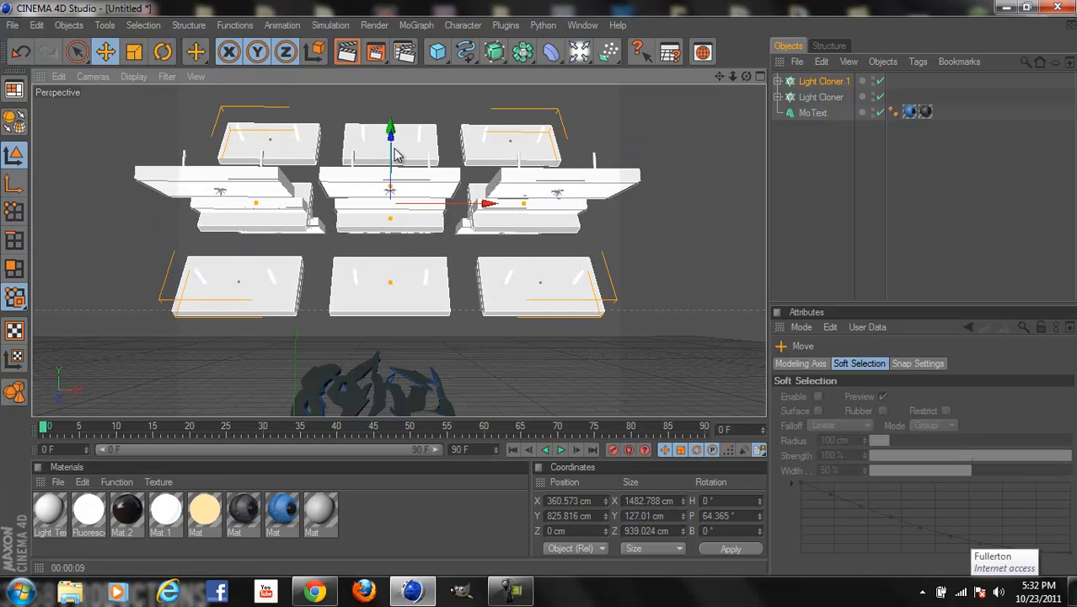
{"action": "left_click_drag", "start_coordinate": [746, 77], "coordinate": [560, 286]}
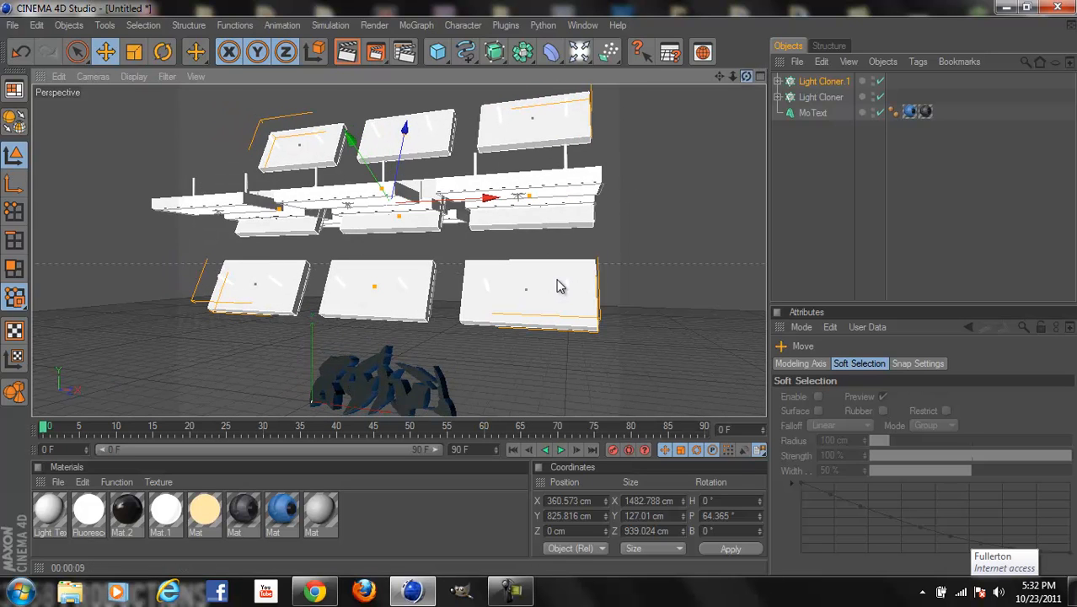
{"action": "left_click_drag", "start_coordinate": [374, 286], "coordinate": [534, 305]}
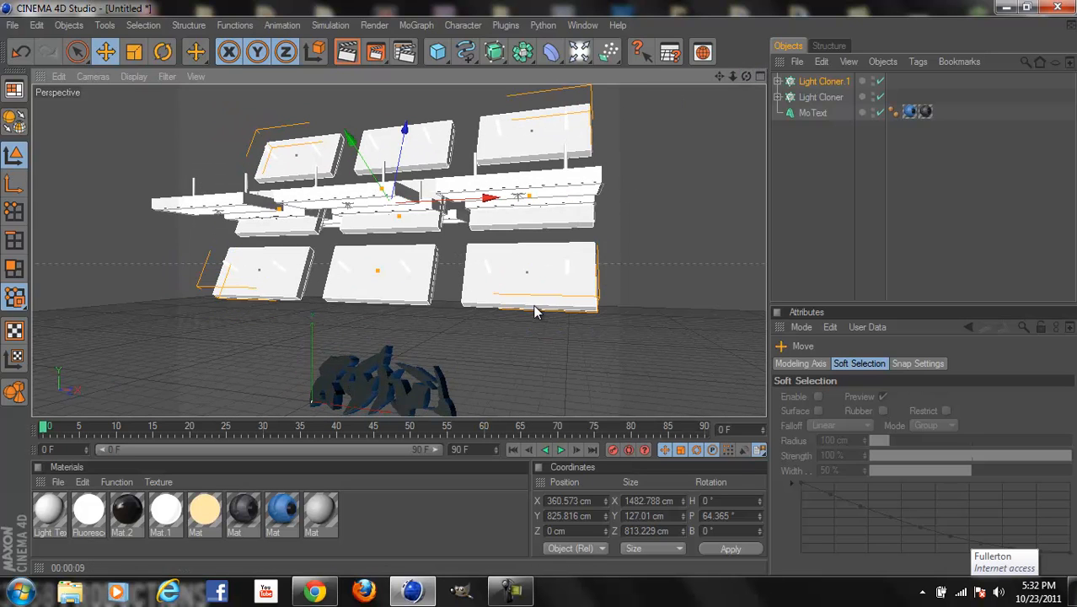
{"action": "left_click_drag", "start_coordinate": [403, 145], "coordinate": [406, 135]}
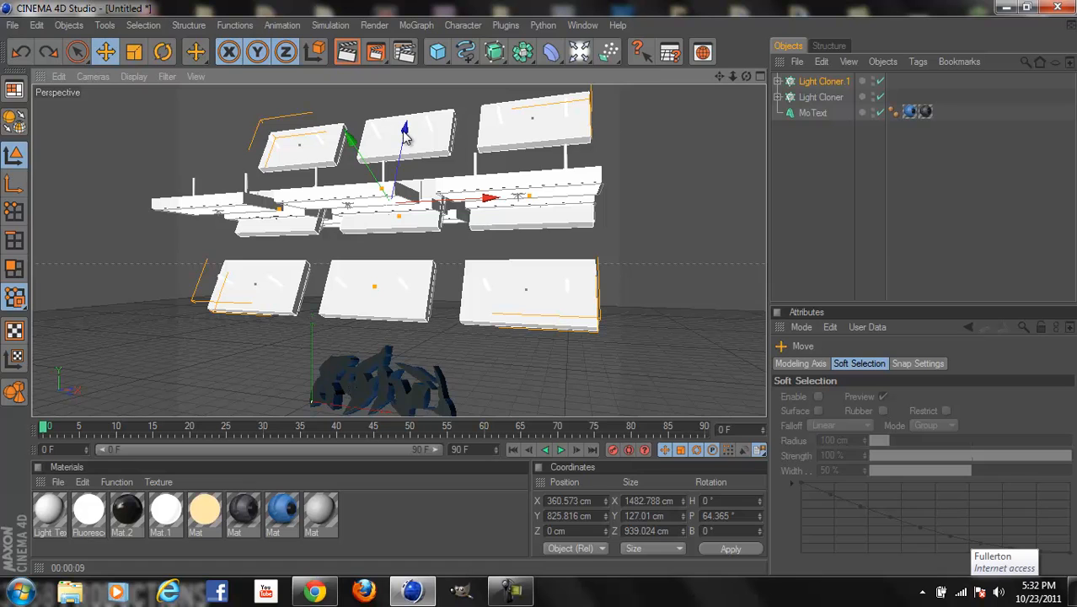
{"action": "mouse_move", "coordinate": [541, 288]}
{"action": "left_mouse_down"}
{"action": "mouse_move", "coordinate": [510, 376]}
{"action": "mouse_move", "coordinate": [540, 293]}
{"action": "left_mouse_up"}
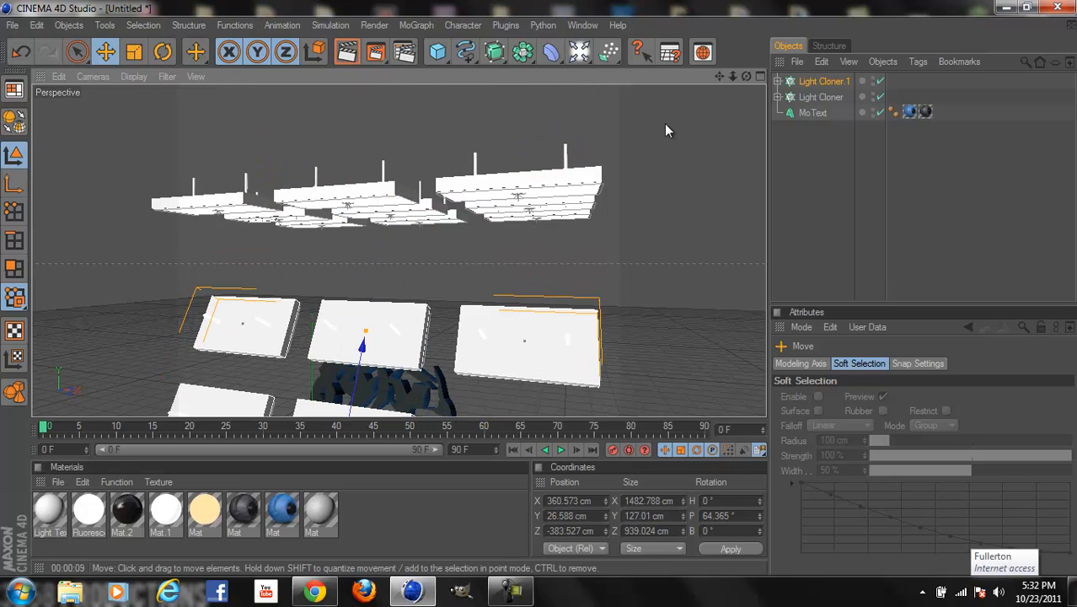
{"action": "scroll", "coordinate": [627, 150], "scroll_direction": "down", "scroll_amount": 5}
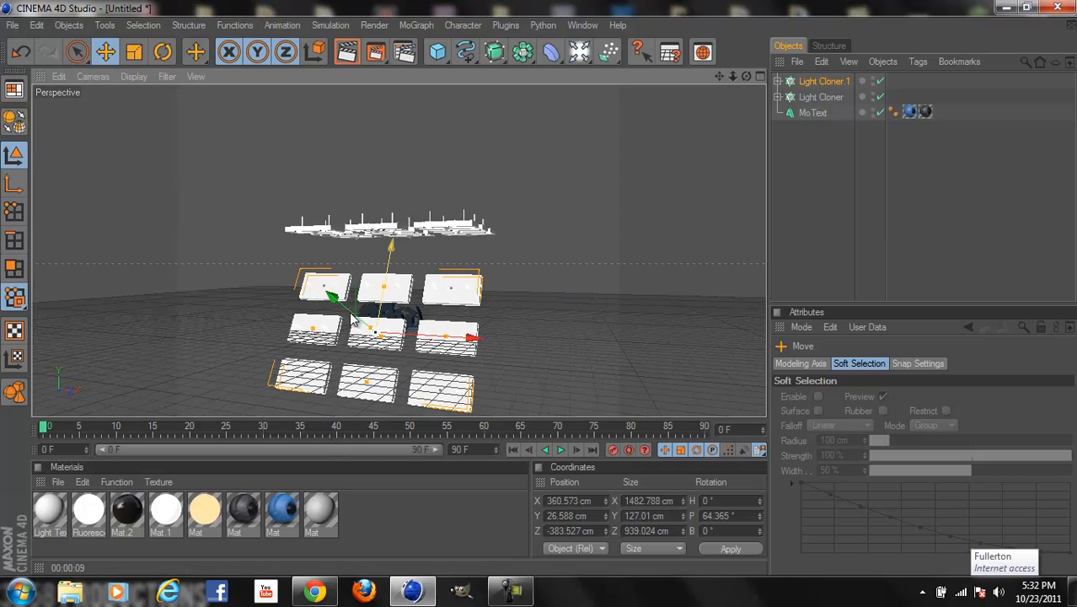
{"action": "left_click_drag", "start_coordinate": [511, 279], "coordinate": [537, 287]}
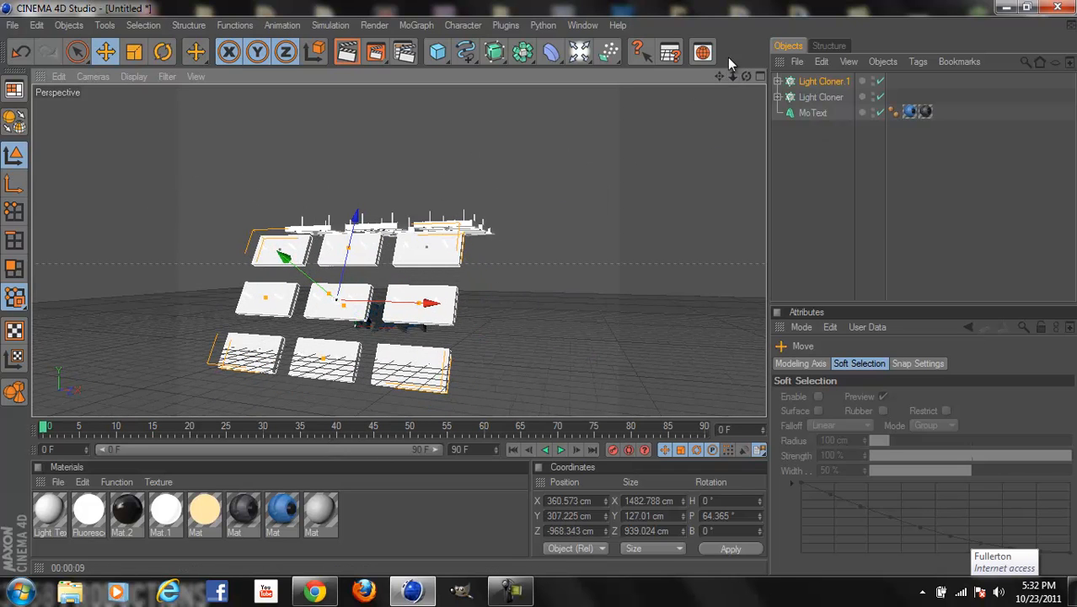
- Deselect the duplicated cloner, frame the text closely from the front, and render the active view to preview the two light grids
{"action": "left_click_drag", "start_coordinate": [732, 77], "coordinate": [556, 280]}
{"action": "left_click_drag", "start_coordinate": [753, 78], "coordinate": [539, 286]}
{"action": "left_click", "coordinate": [783, 113]}
{"action": "left_click_drag", "start_coordinate": [722, 80], "coordinate": [581, 278]}
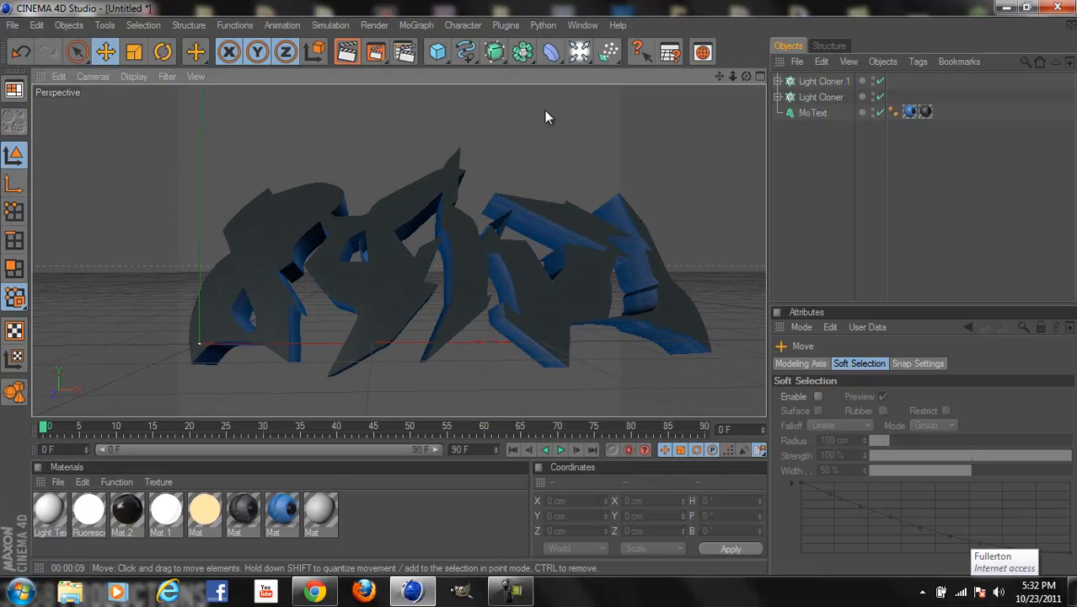
{"action": "left_click", "coordinate": [348, 55]}
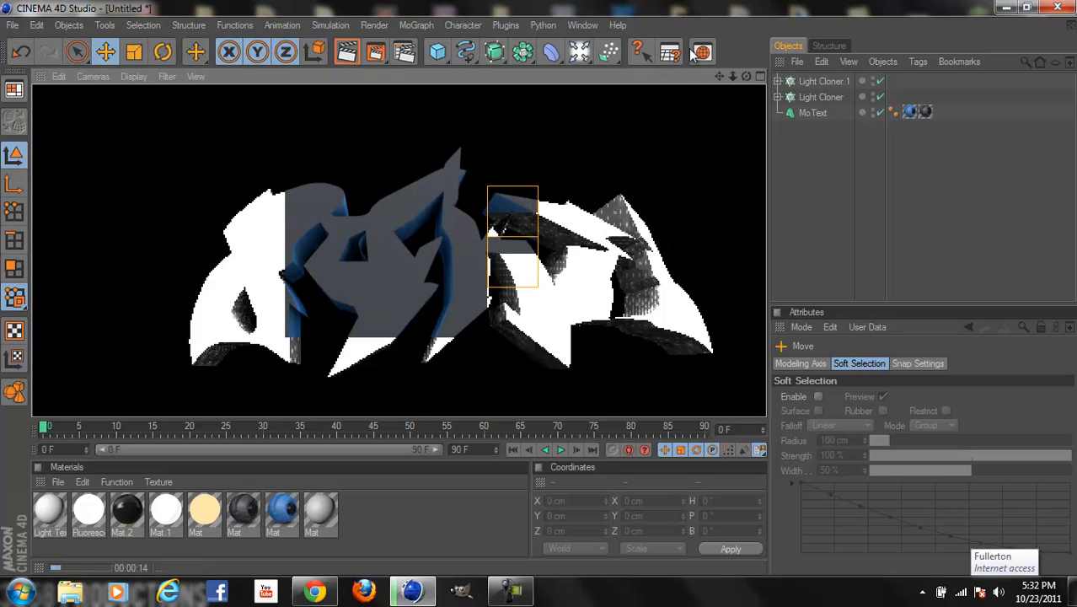
- Move the MoText object along X to about -83 cm
{"action": "left_click_drag", "start_coordinate": [736, 77], "coordinate": [520, 301]}
{"action": "left_click_drag", "start_coordinate": [745, 76], "coordinate": [541, 291]}
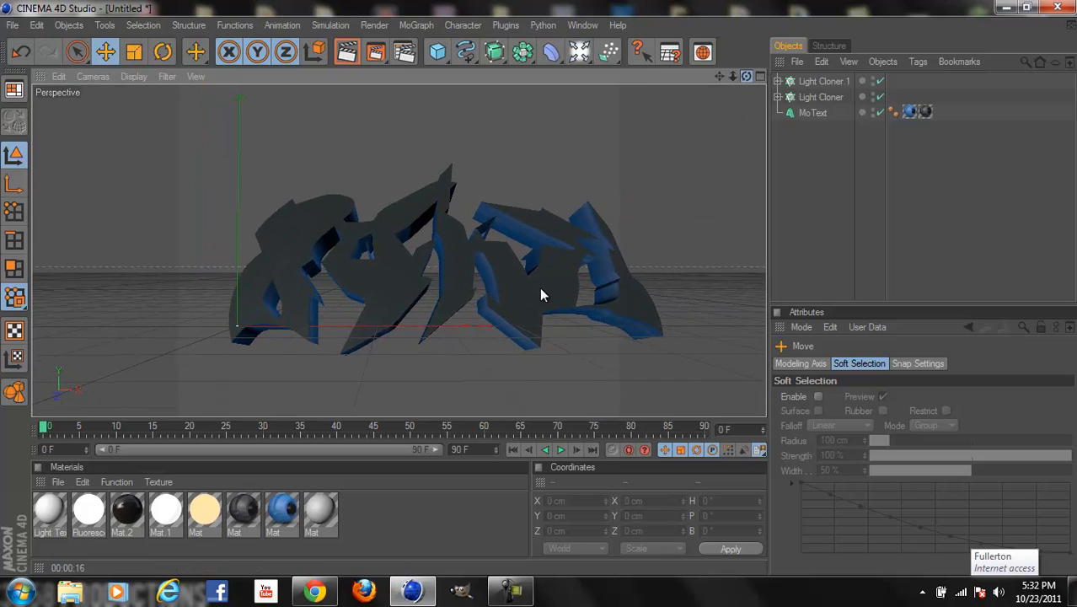
{"action": "left_click", "coordinate": [817, 113]}
{"action": "left_click_drag", "start_coordinate": [337, 328], "coordinate": [283, 328]}
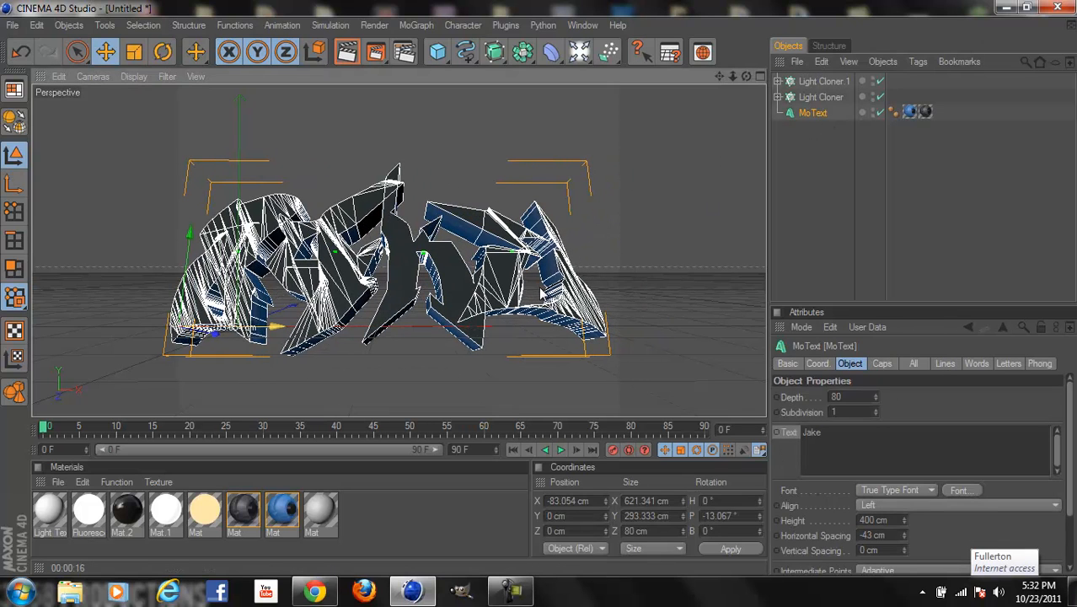
- Set the render output size to 1280 pixels wide and 720 pixels high
{"action": "left_click", "coordinate": [887, 198]}
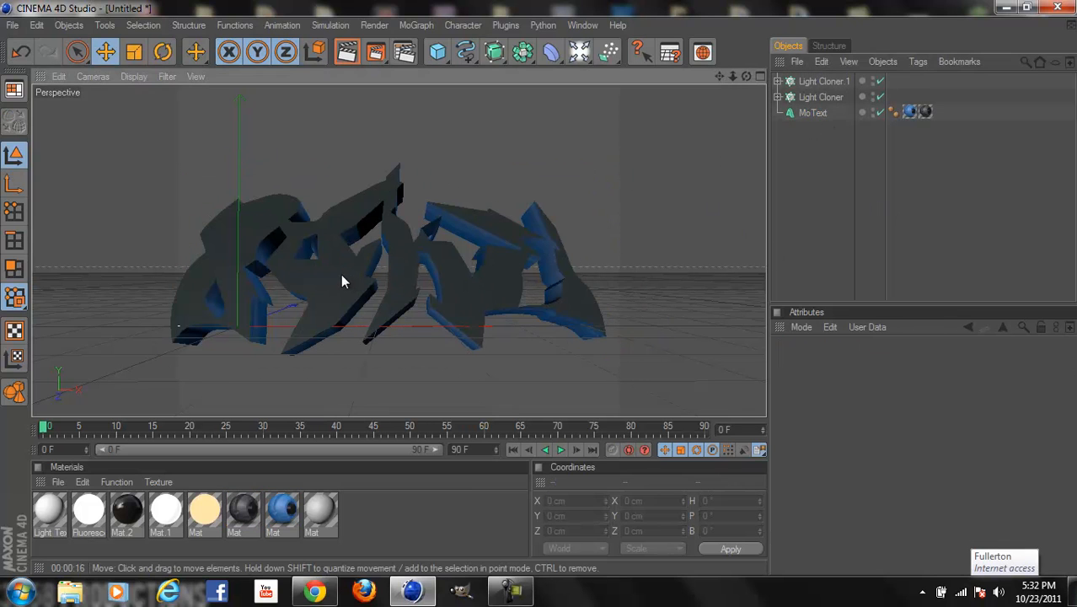
{"action": "left_click", "coordinate": [340, 273]}
{"action": "left_click", "coordinate": [404, 51]}
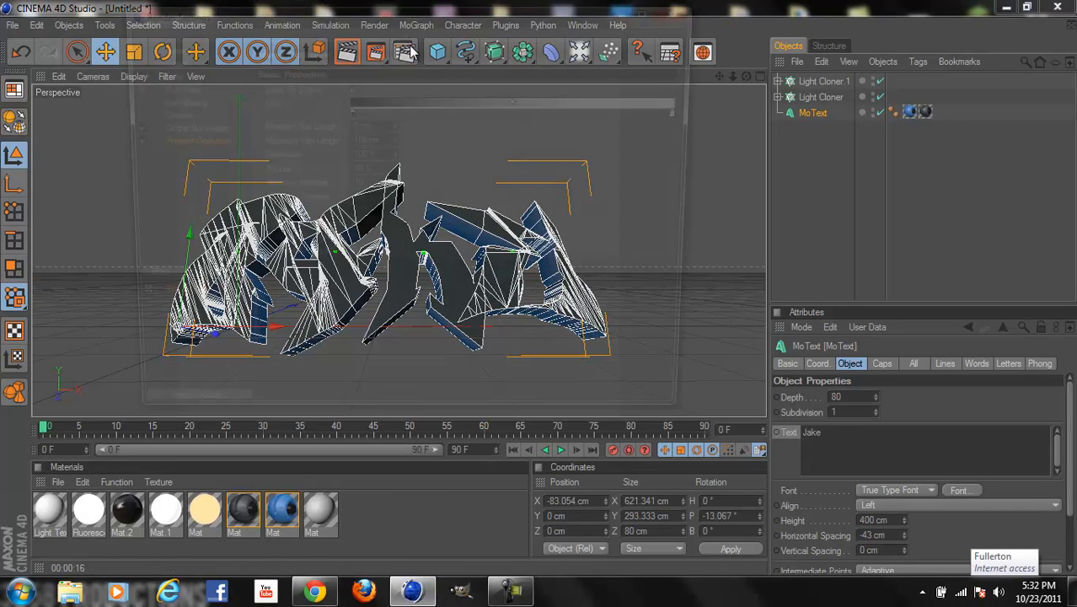
{"action": "left_click", "coordinate": [161, 60]}
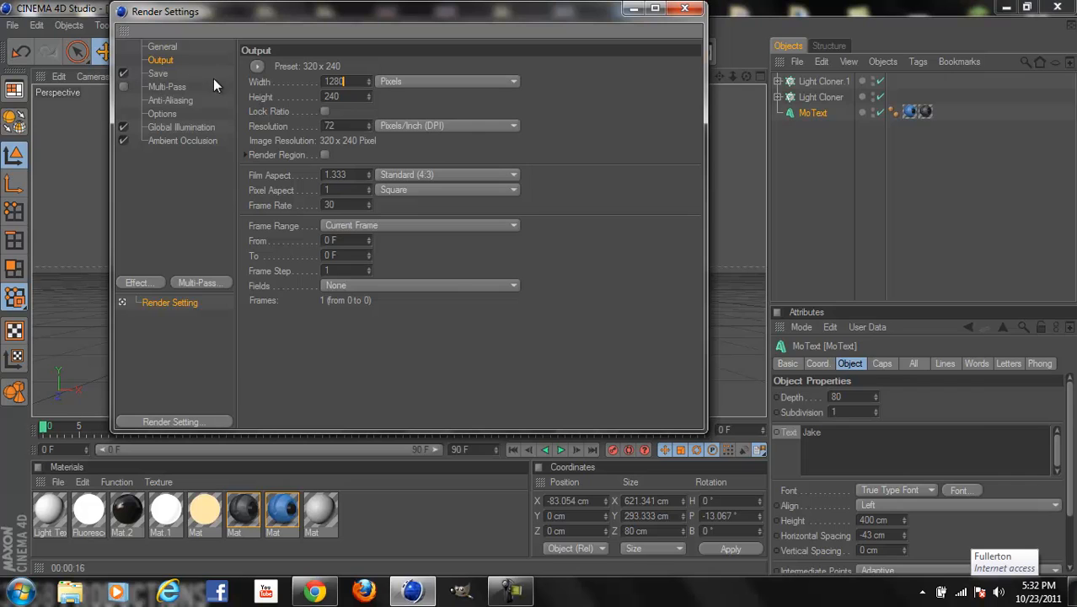
{"action": "left_click", "coordinate": [339, 97]}
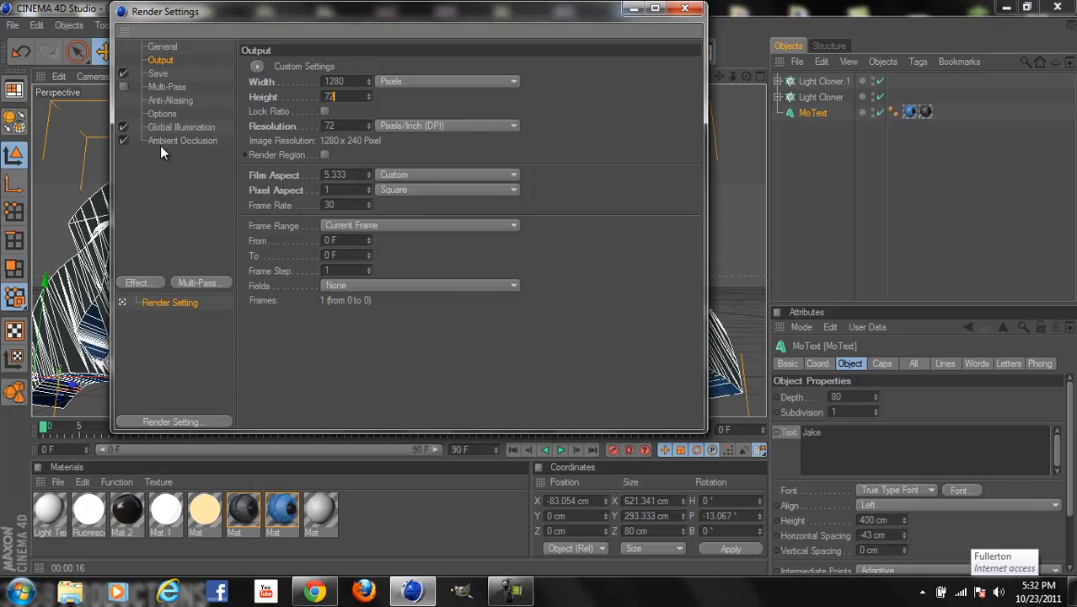
- Set the render's save format to PNG with the alpha channel enabled
{"action": "left_click", "coordinate": [157, 74]}
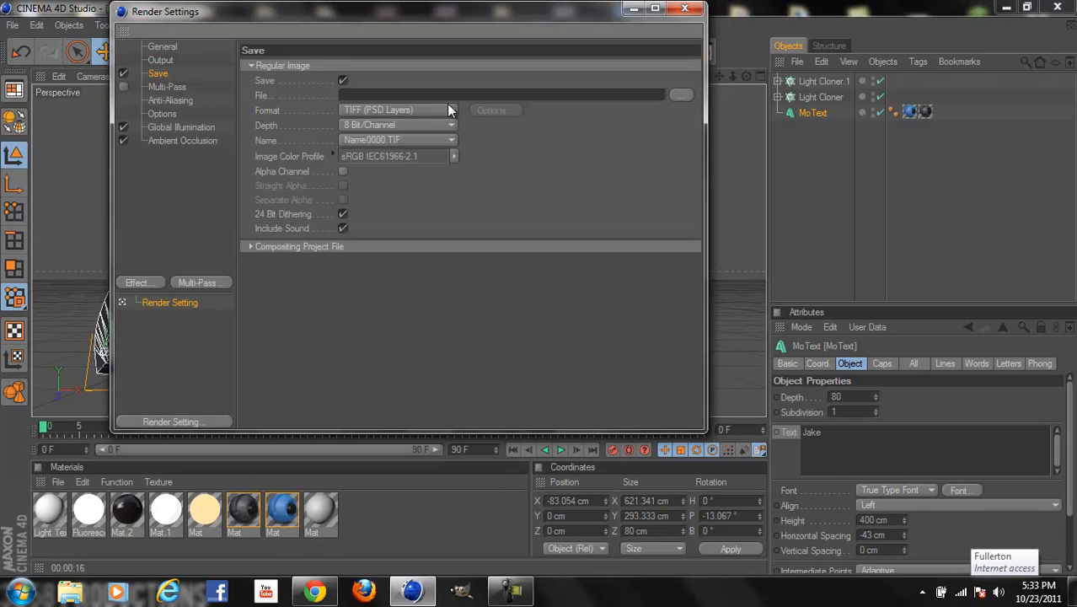
{"action": "left_click", "coordinate": [344, 171]}
{"action": "left_click", "coordinate": [401, 110]}
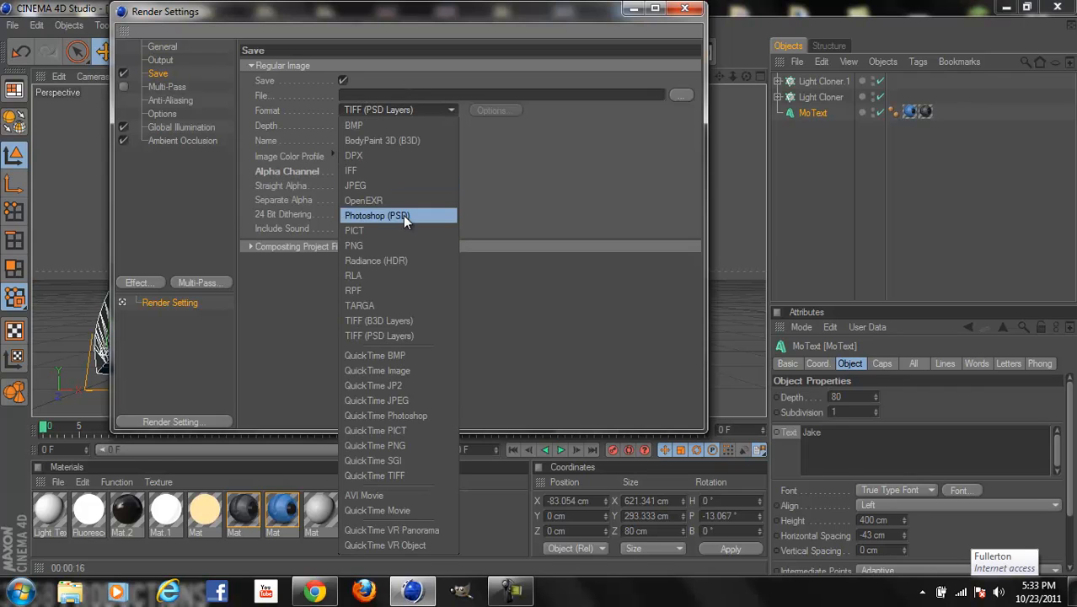
{"action": "left_click", "coordinate": [401, 245]}
- Set the render's save file to jakegraff in the desktop folder "3D Works Cinema 4D Art Work"
{"action": "left_click", "coordinate": [409, 96]}
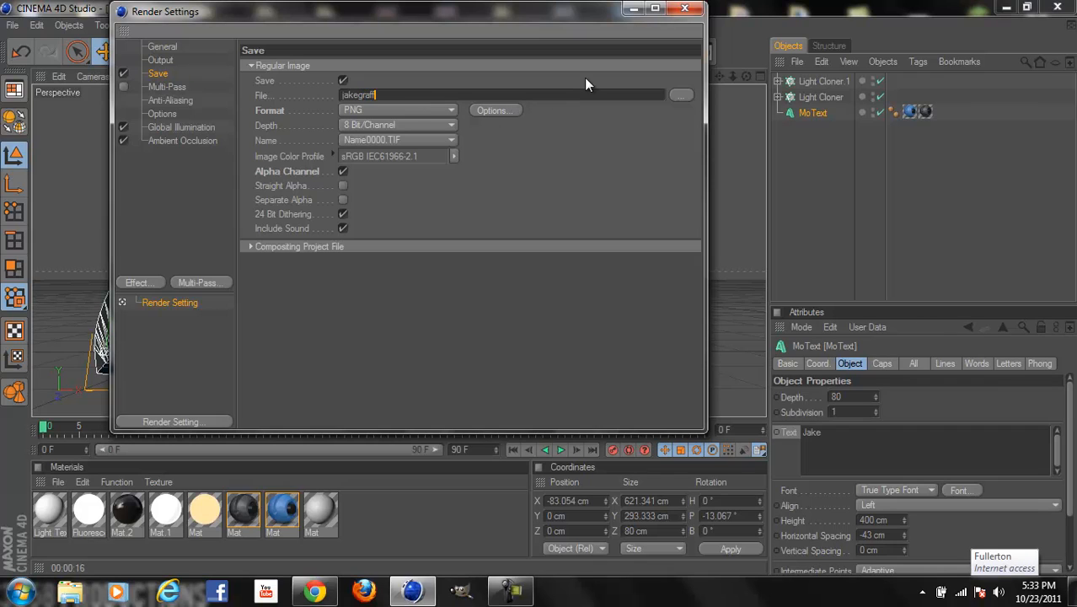
{"action": "key", "text": "Return"}
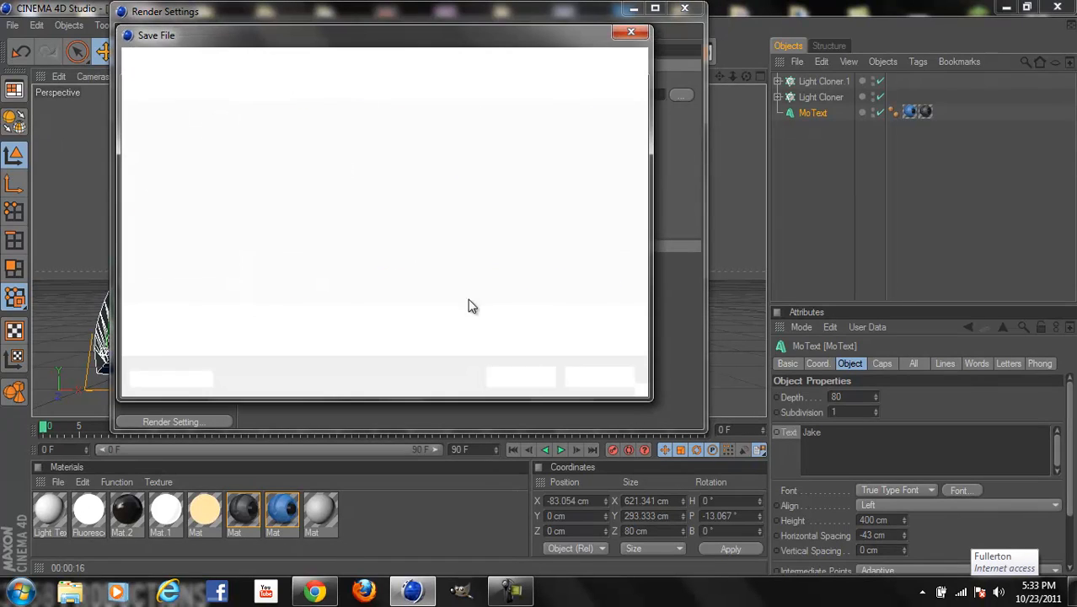
{"action": "left_click", "coordinate": [519, 376]}
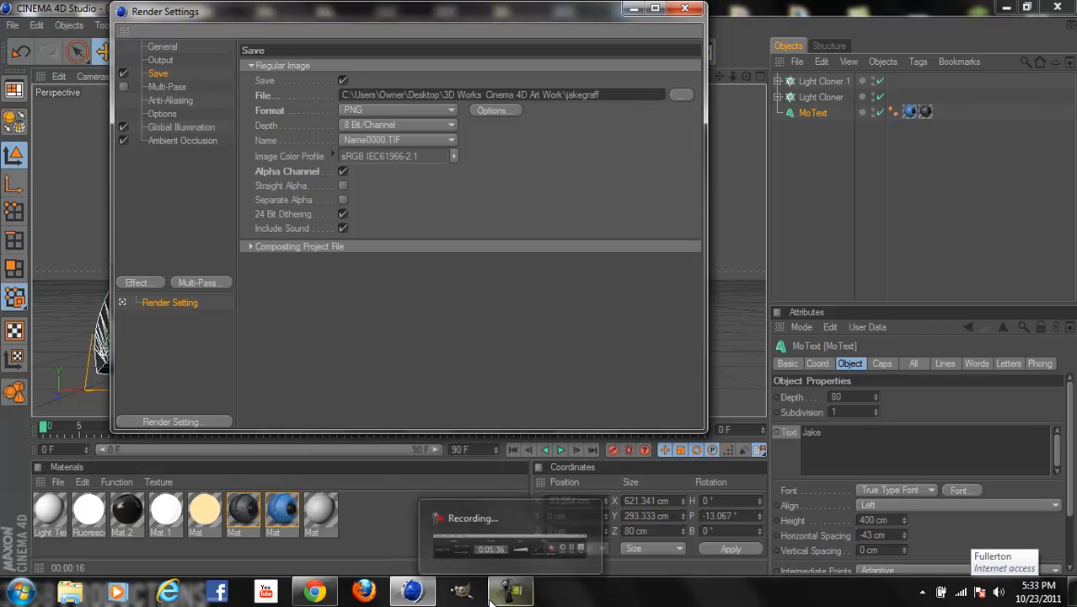
{"action": "left_click", "coordinate": [506, 496]}
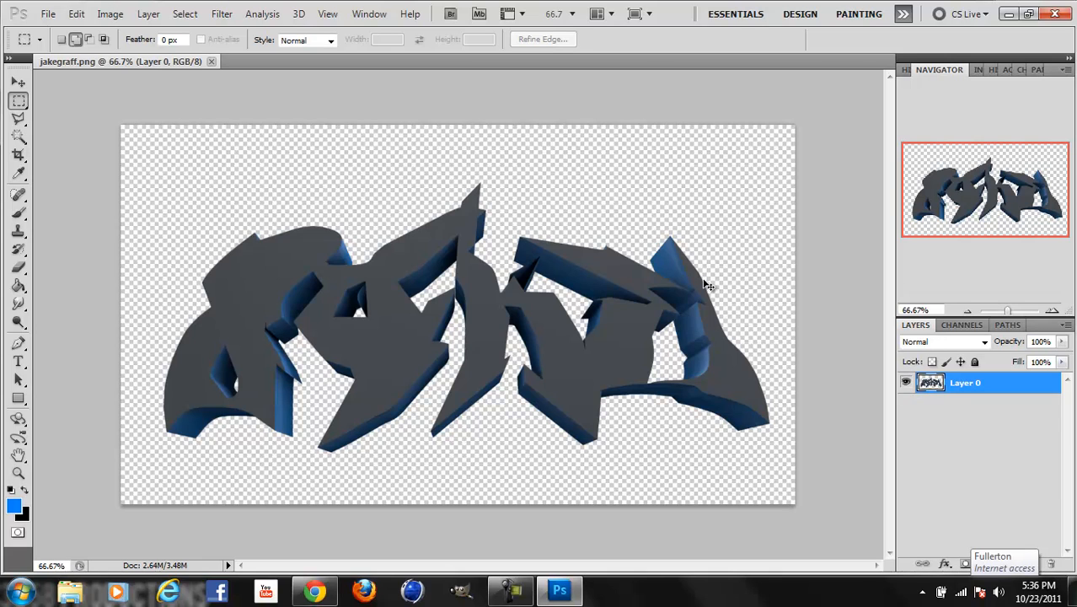
{"action": "key", "text": "ctrl+t"}
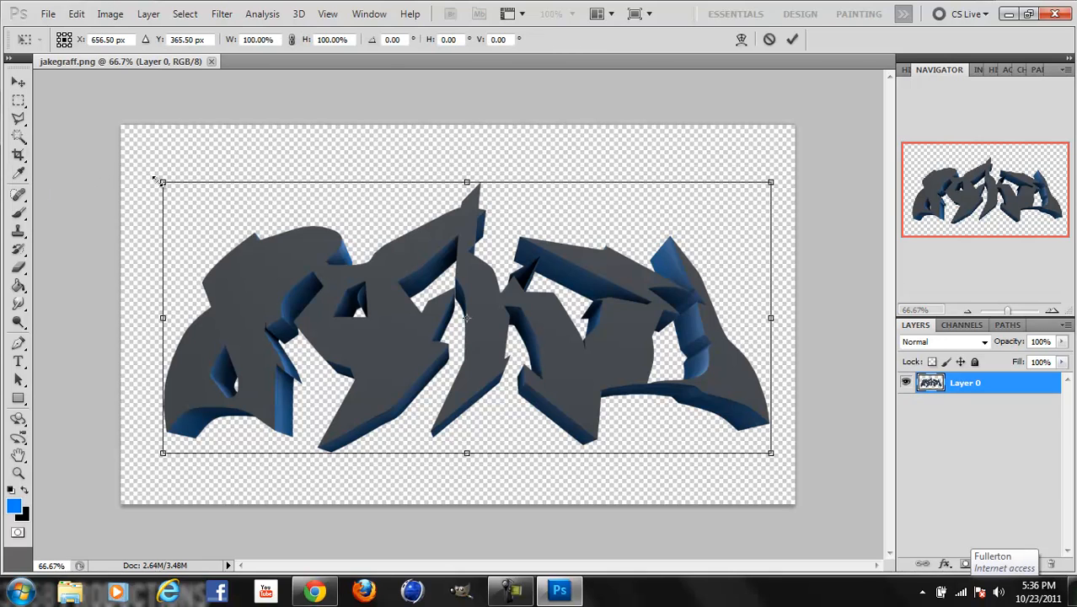
{"action": "left_click_drag", "start_coordinate": [163, 182], "coordinate": [243, 227]}
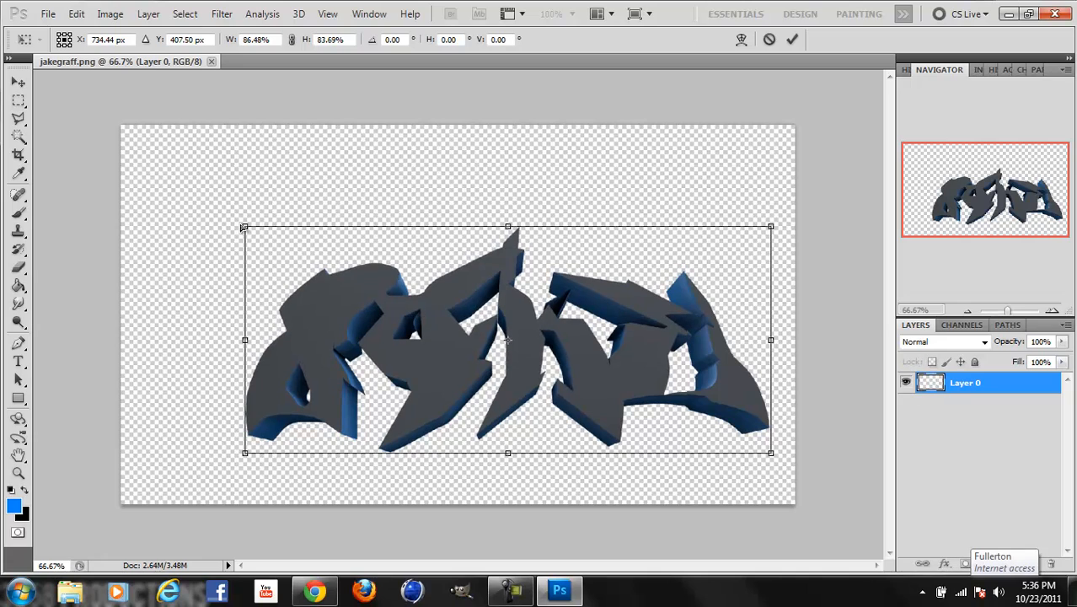
{"action": "key", "text": "Escape"}
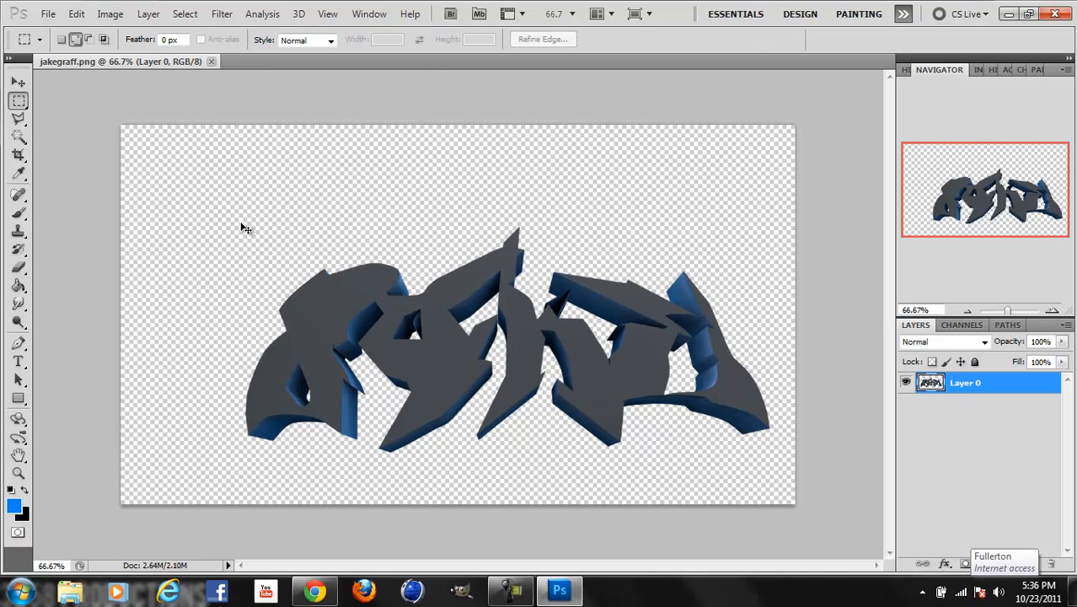
- Scale the graffiti text on Layer 0 proportionally to about 53% and place it near the centre of the canvas
{"action": "key", "text": "ctrl+t"}
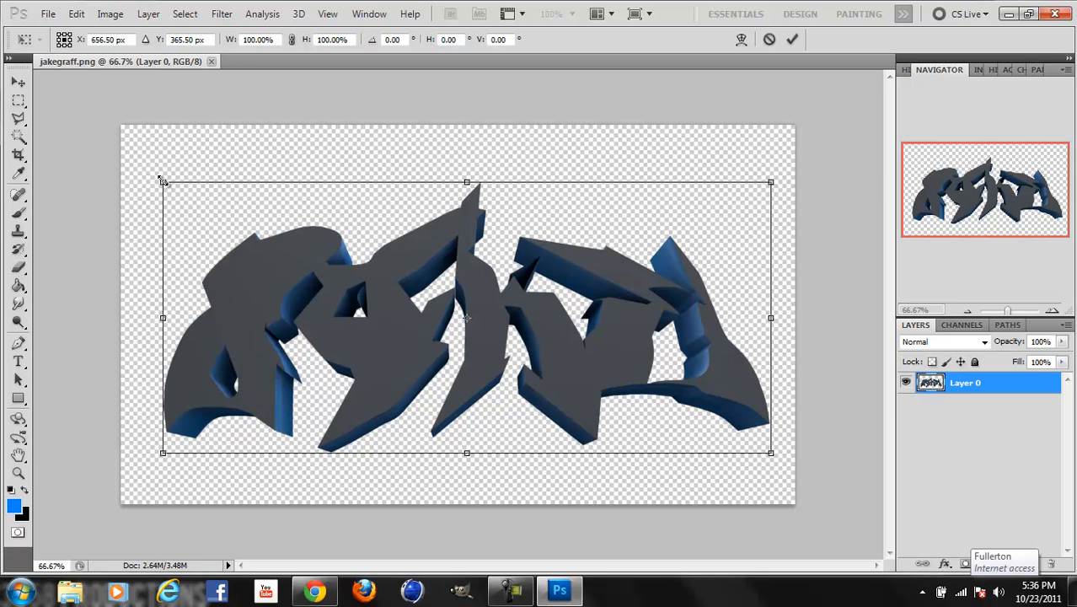
{"action": "left_click_drag", "start_coordinate": [163, 181], "coordinate": [297, 296], "text": "shift"}
{"action": "key", "text": "ctrl+z"}
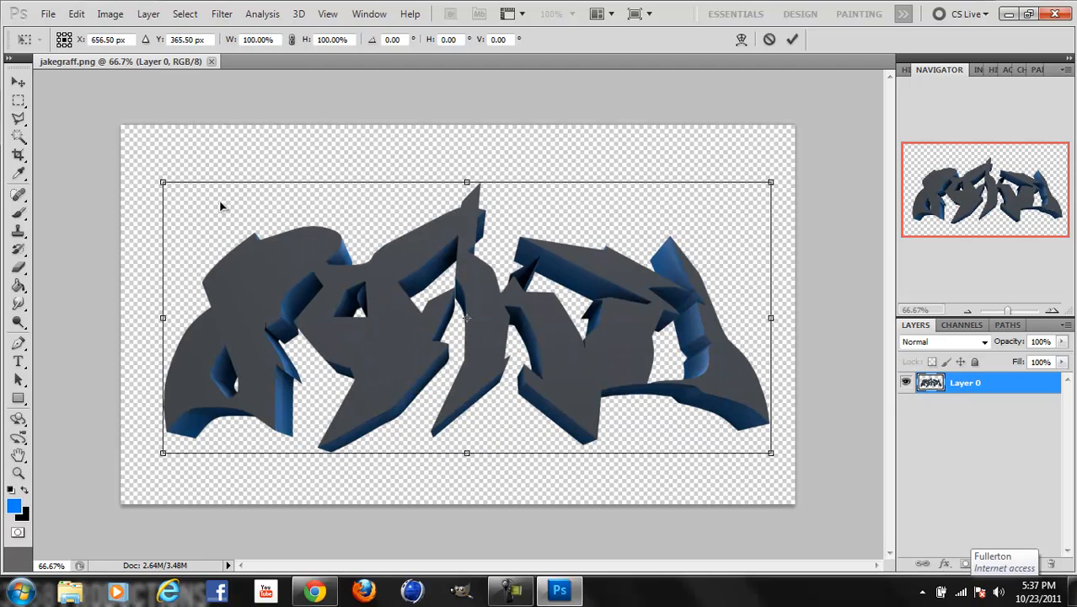
{"action": "left_click_drag", "start_coordinate": [155, 181], "coordinate": [449, 311], "text": "shift"}
{"action": "left_click_drag", "start_coordinate": [581, 372], "coordinate": [426, 302]}
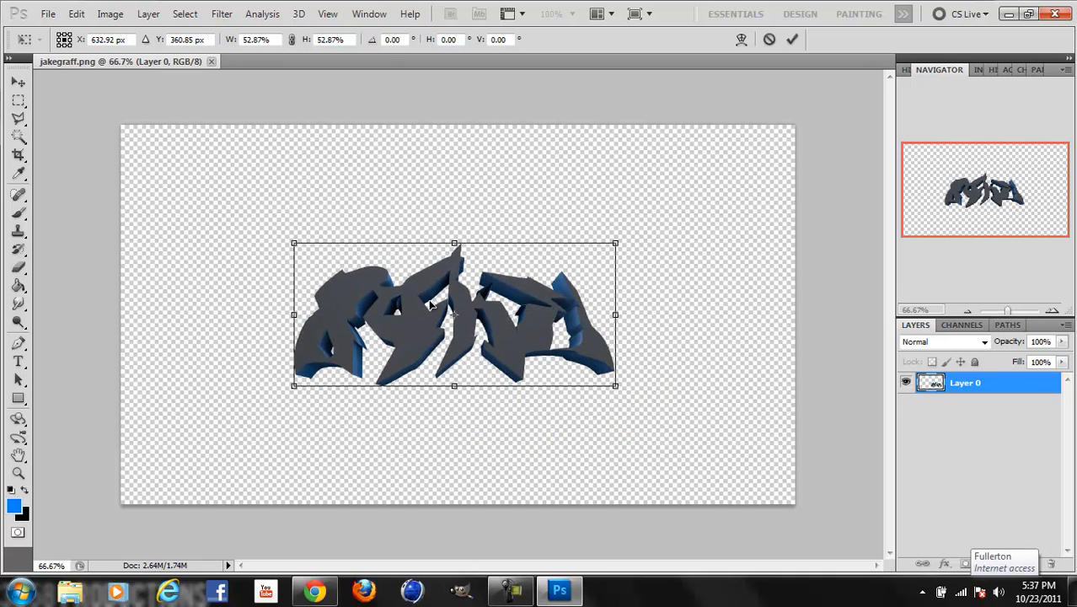
{"action": "key", "text": "Return"}
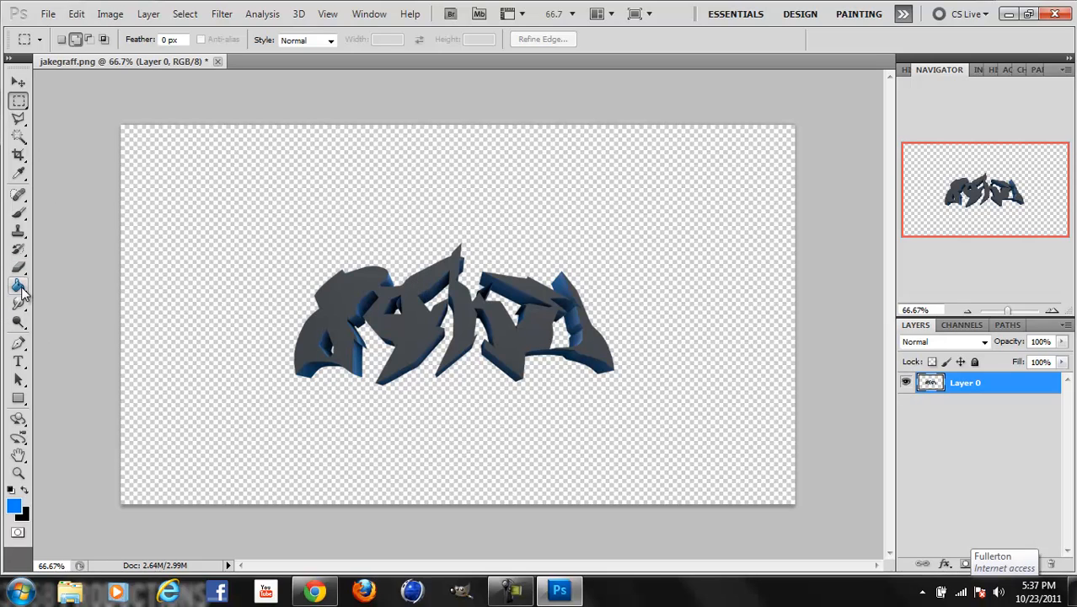
- Choose the Brush tool with the fourth 2500 px graffiti brush in its row and reduce its size to 2343 px
{"action": "left_click", "coordinate": [21, 217]}
{"action": "left_click", "coordinate": [81, 40]}
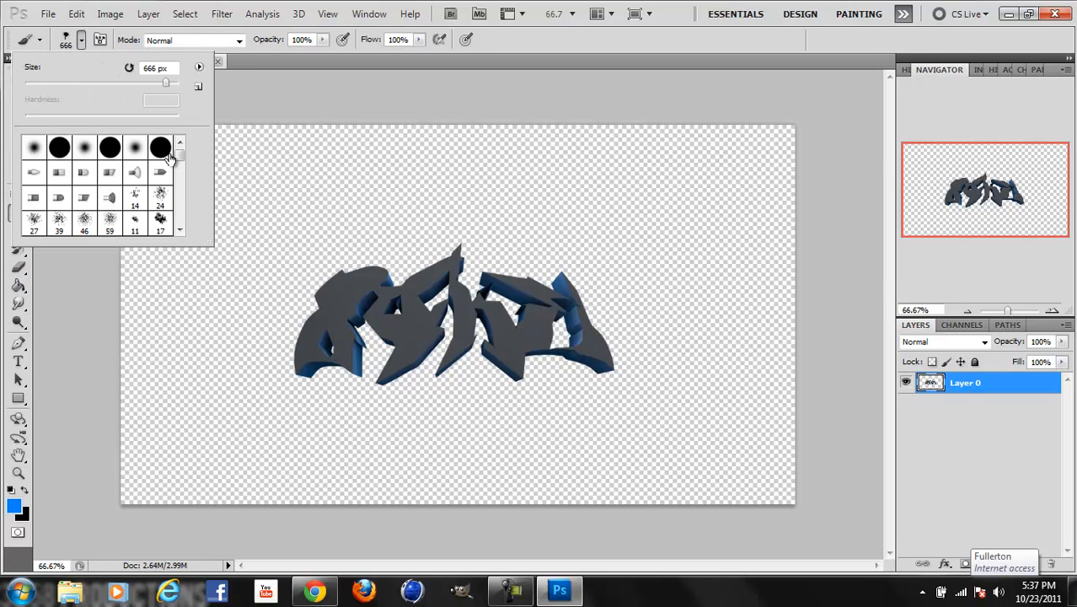
{"action": "left_click", "coordinate": [180, 220]}
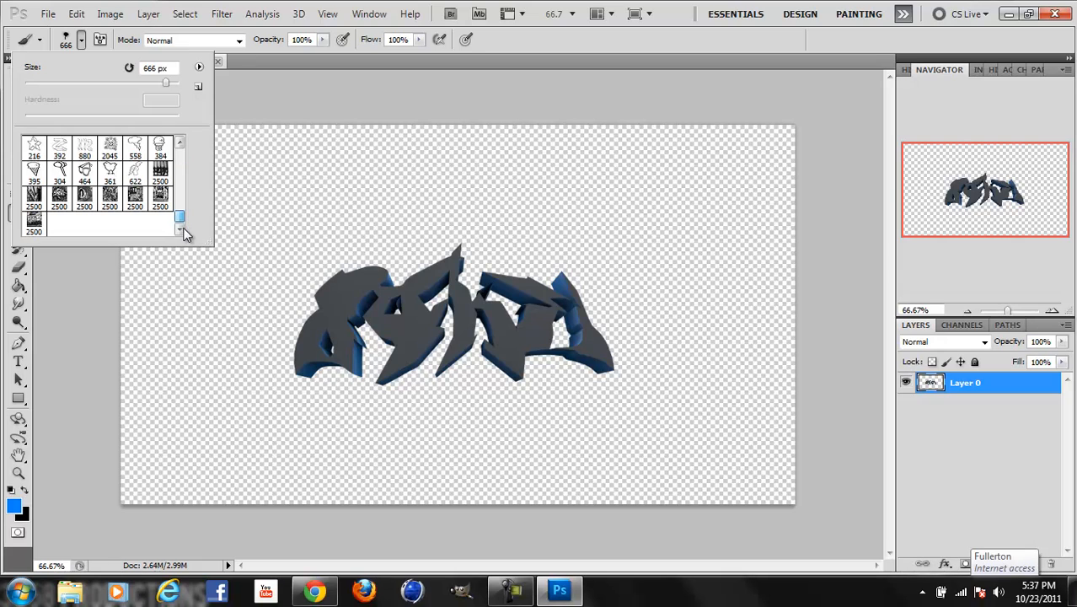
{"action": "left_click", "coordinate": [112, 201]}
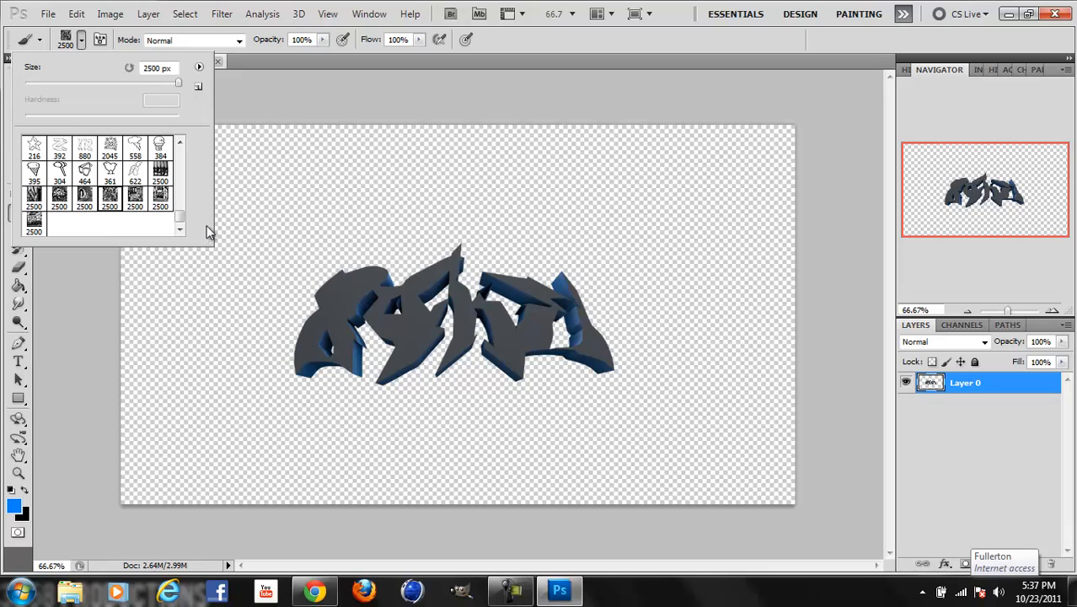
{"action": "mouse_move", "coordinate": [178, 86]}
{"action": "left_mouse_down"}
{"action": "mouse_move", "coordinate": [168, 87]}
{"action": "mouse_move", "coordinate": [178, 86]}
{"action": "left_mouse_up"}
- Try stamping the graffiti brush in blue over the text layer, undo it, and reset the colours to default black and white
{"action": "left_click", "coordinate": [458, 314]}
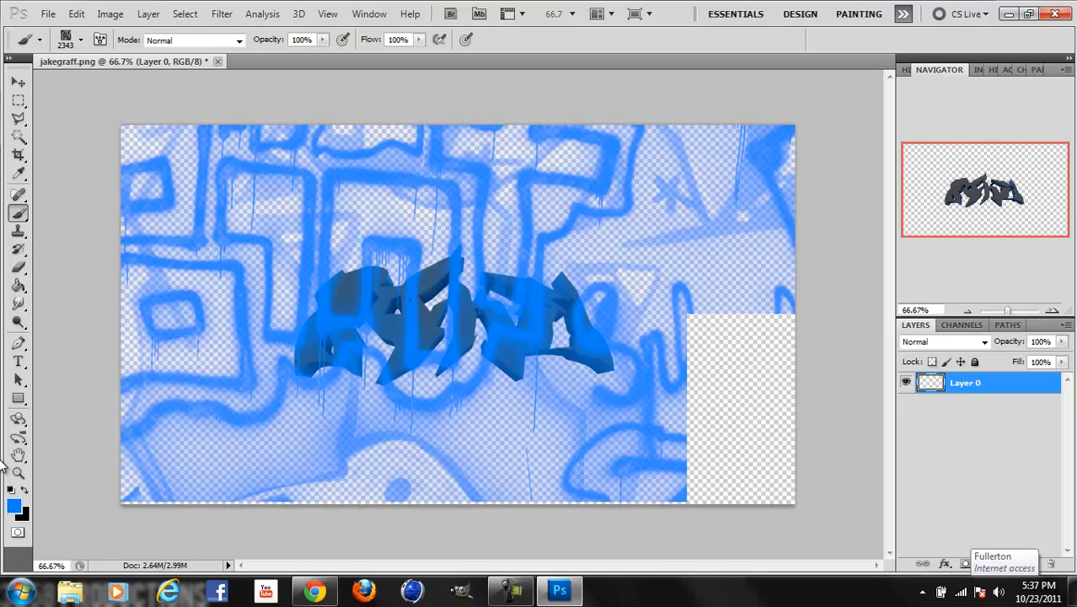
{"action": "key", "text": "ctrl+z"}
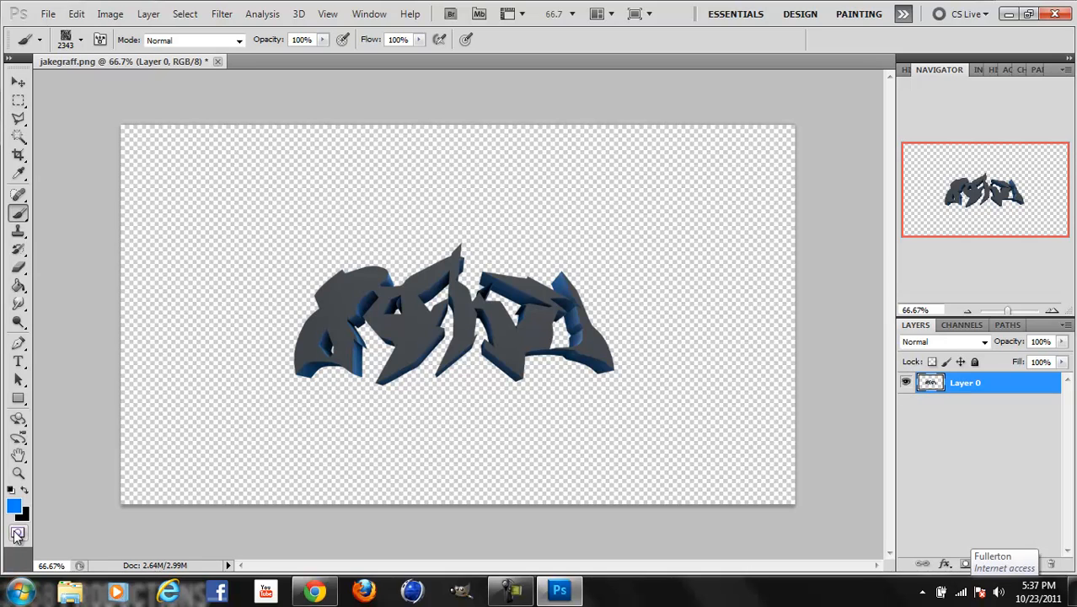
{"action": "left_click", "coordinate": [10, 490]}
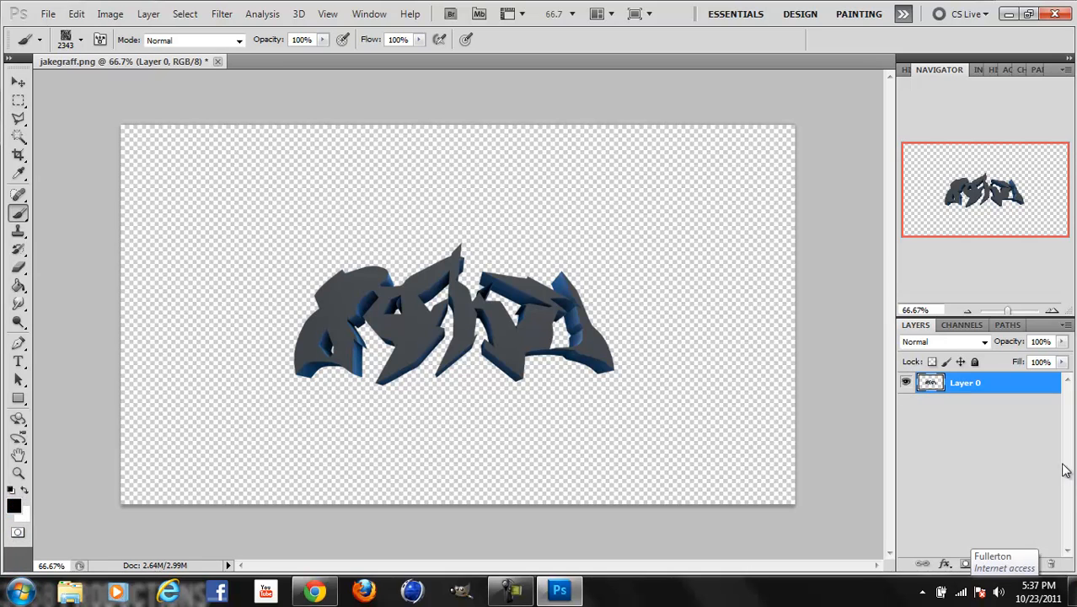
- Add a new layer beneath the graffiti text layer and stamp the graffiti brush across it in black
{"action": "left_click", "coordinate": [976, 593]}
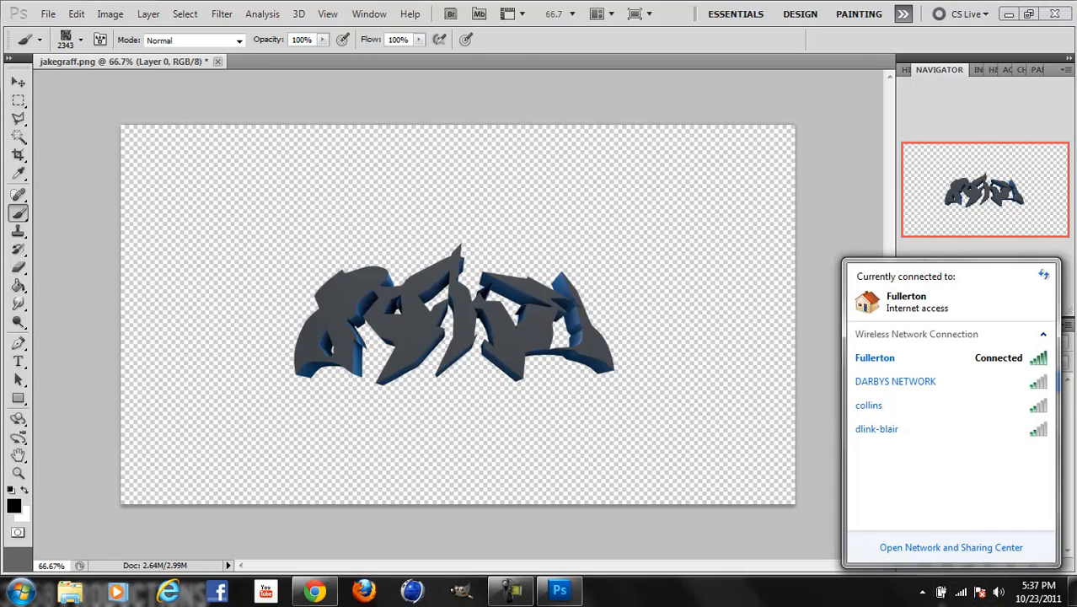
{"action": "left_click", "coordinate": [963, 594]}
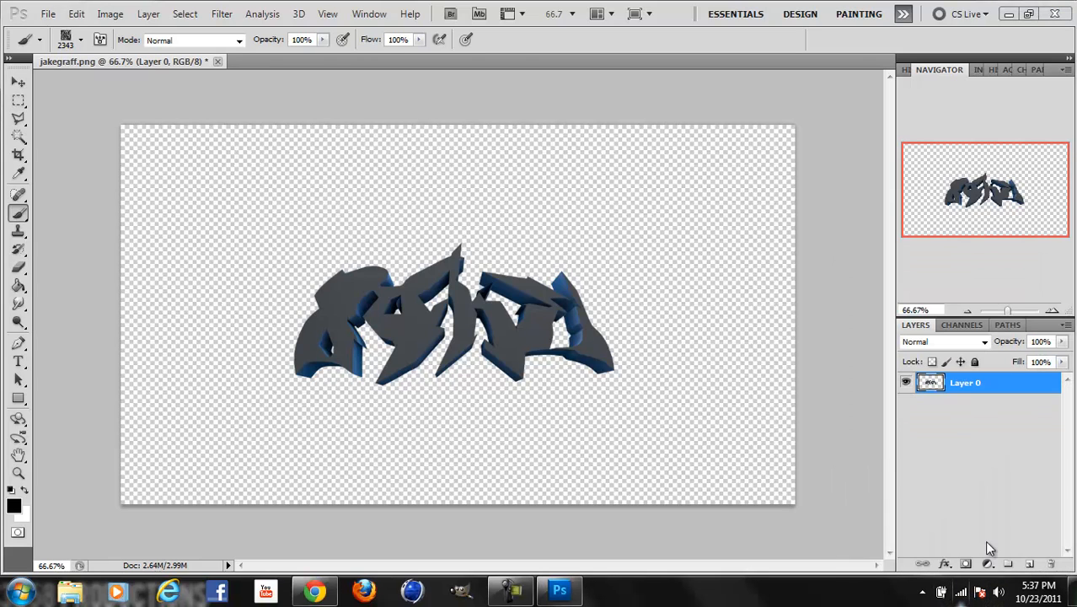
{"action": "left_click", "coordinate": [1029, 564]}
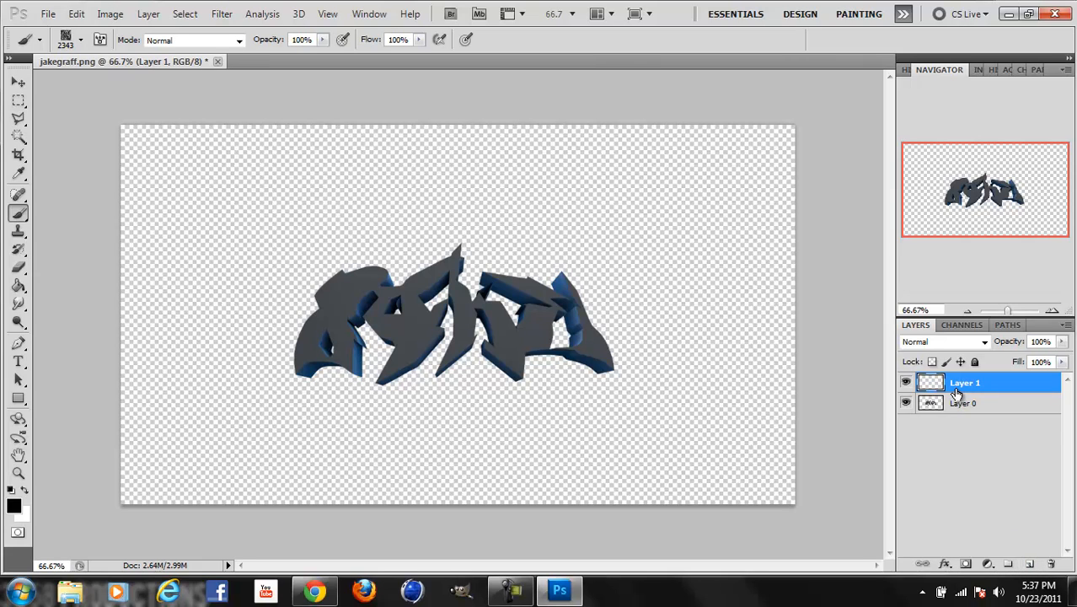
{"action": "left_click_drag", "start_coordinate": [957, 392], "coordinate": [963, 434]}
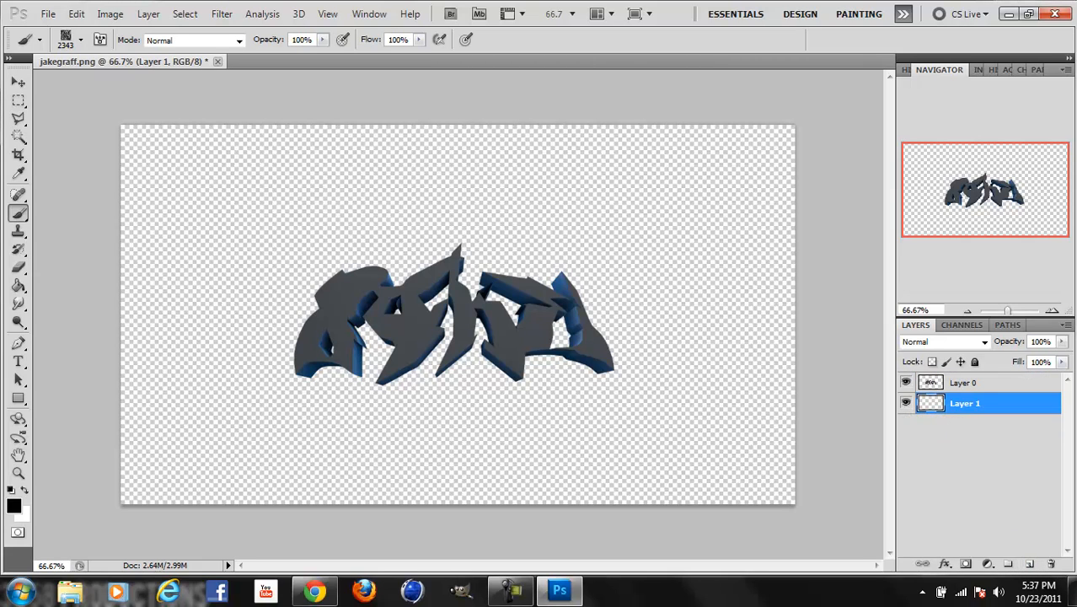
{"action": "left_click", "coordinate": [619, 338]}
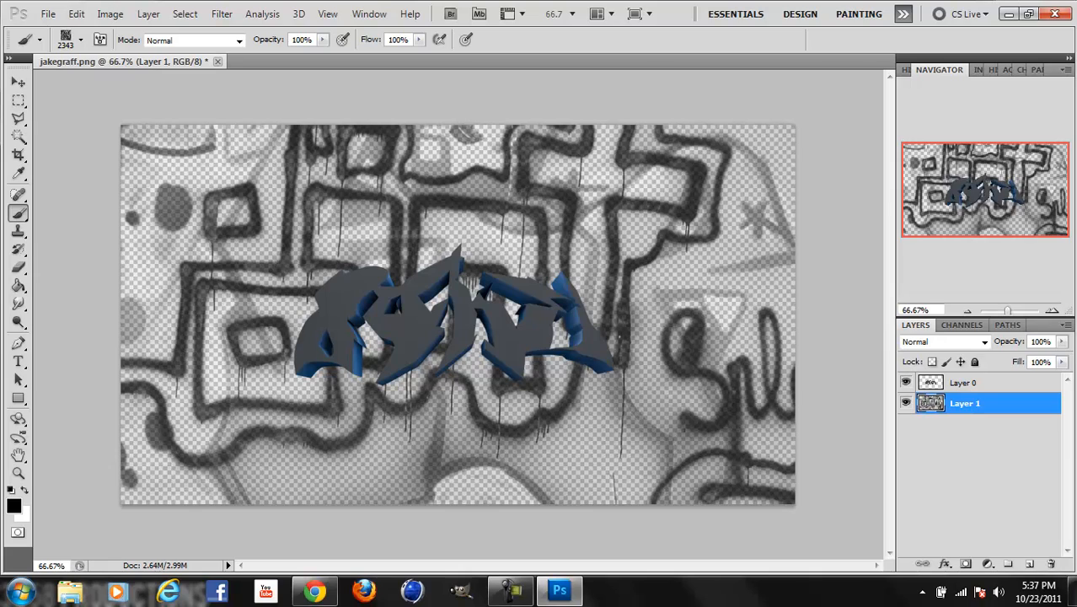
- Stamp the last 2500 px graffiti brush of the set onto a new layer placed beneath Layer 1
{"action": "left_click", "coordinate": [80, 41]}
{"action": "left_click", "coordinate": [34, 224]}
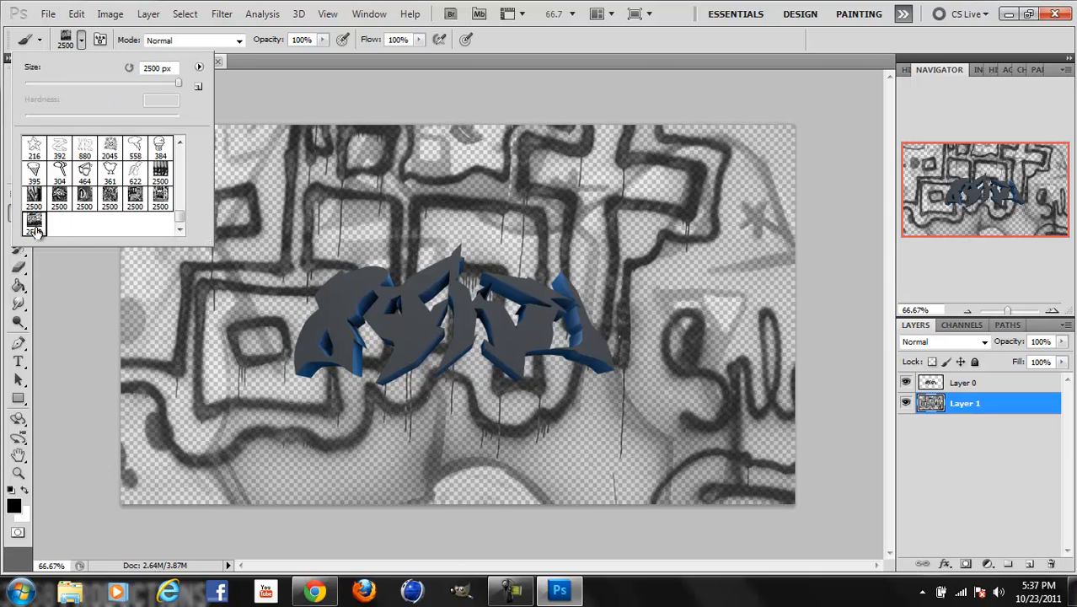
{"action": "left_click", "coordinate": [1029, 562]}
{"action": "left_click_drag", "start_coordinate": [972, 407], "coordinate": [979, 451]}
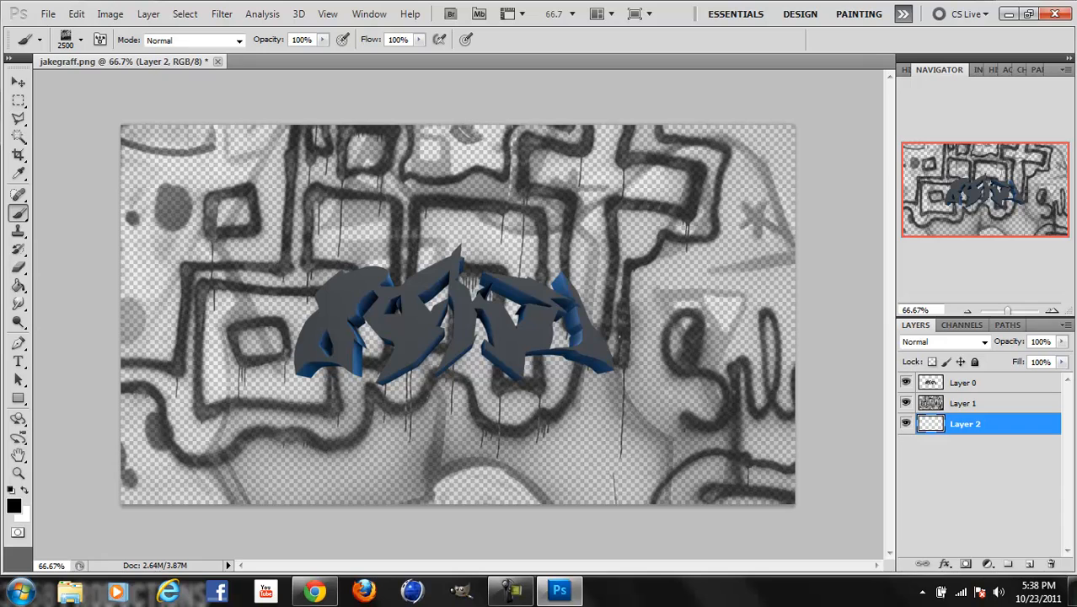
{"action": "left_click", "coordinate": [538, 361]}
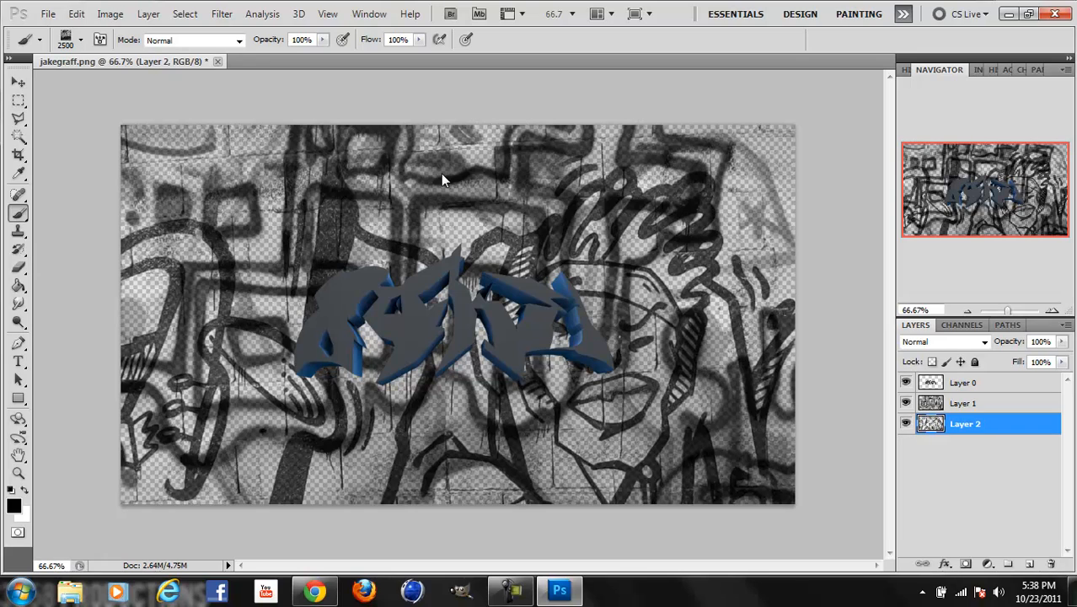
- Stamp the first 2500 px graffiti brush of the set in black onto a new layer placed beneath Layer 2
{"action": "left_click", "coordinate": [81, 40]}
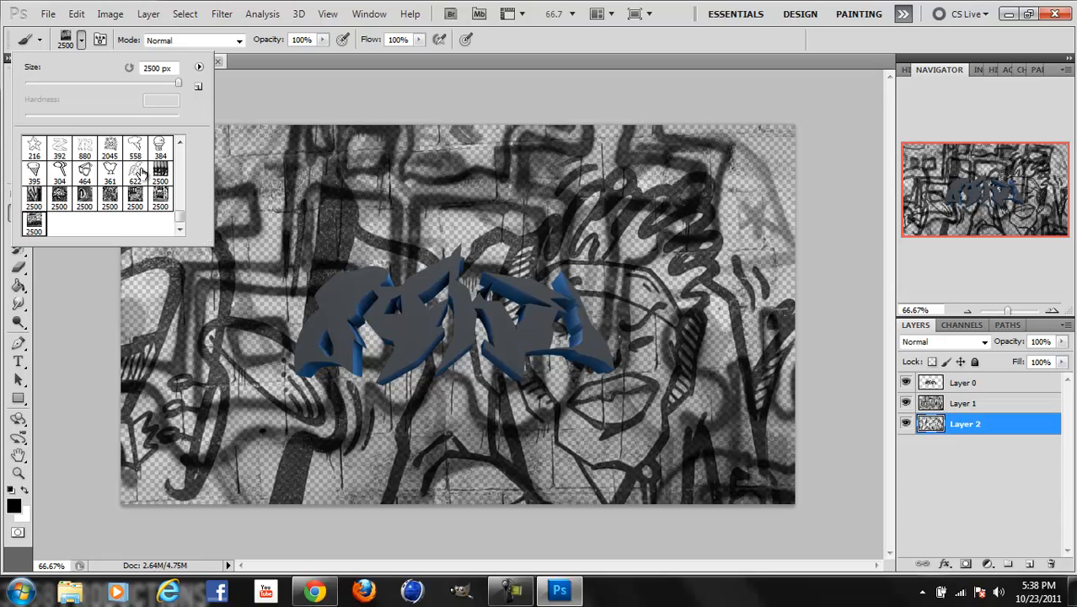
{"action": "left_click", "coordinate": [160, 149]}
{"action": "left_click", "coordinate": [161, 173]}
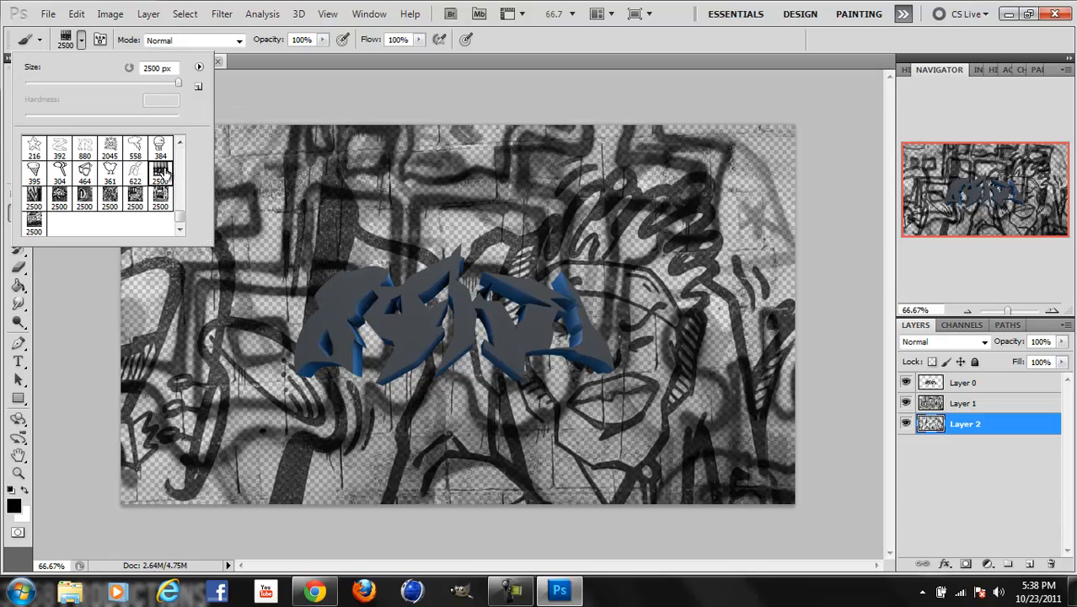
{"action": "left_click", "coordinate": [1029, 563]}
{"action": "left_click", "coordinate": [1029, 563]}
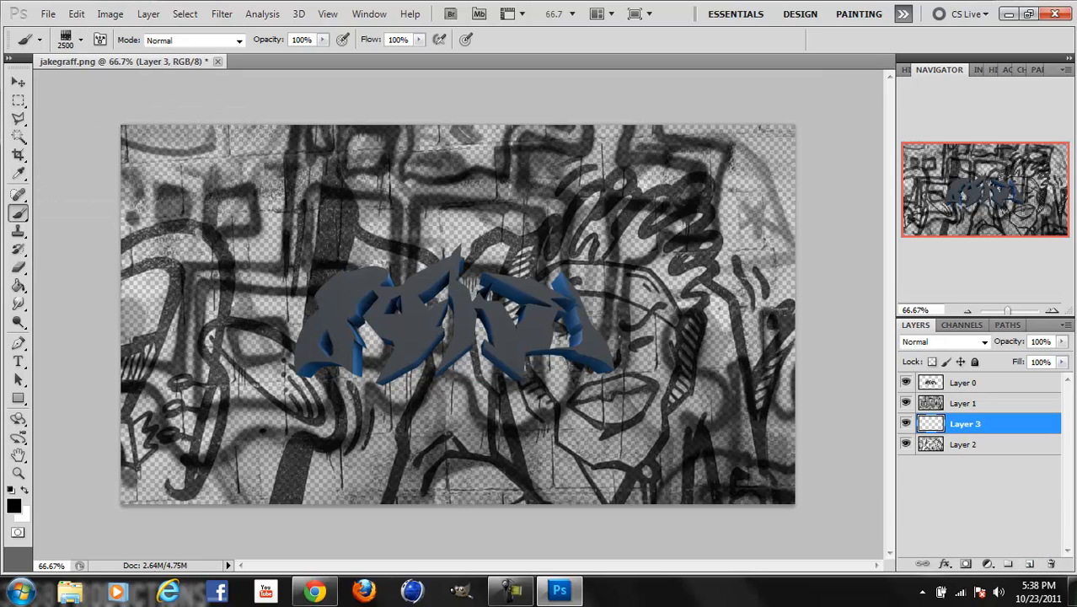
{"action": "left_click_drag", "start_coordinate": [996, 423], "coordinate": [994, 454]}
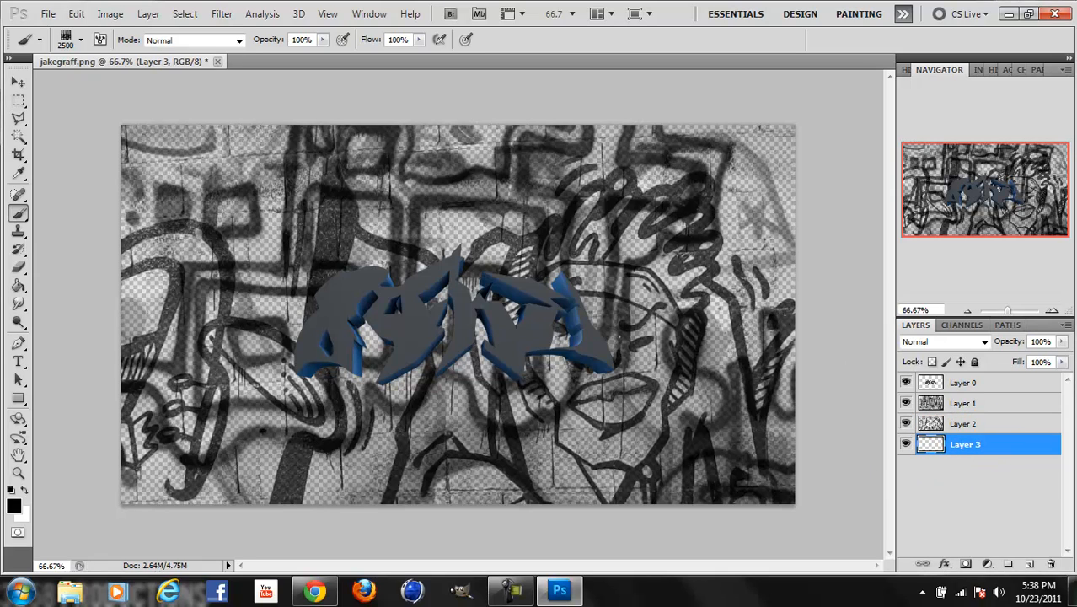
{"action": "left_click", "coordinate": [526, 269]}
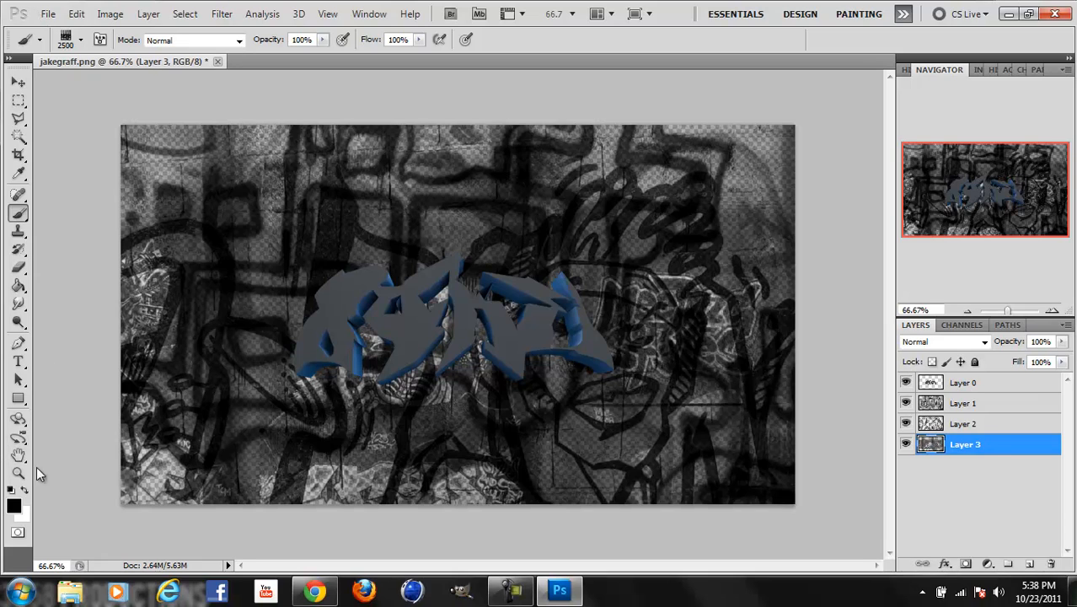
- Add a new layer at the bottom of the layer stack and fill it with white
{"action": "left_click", "coordinate": [24, 489]}
{"action": "left_click", "coordinate": [1031, 562]}
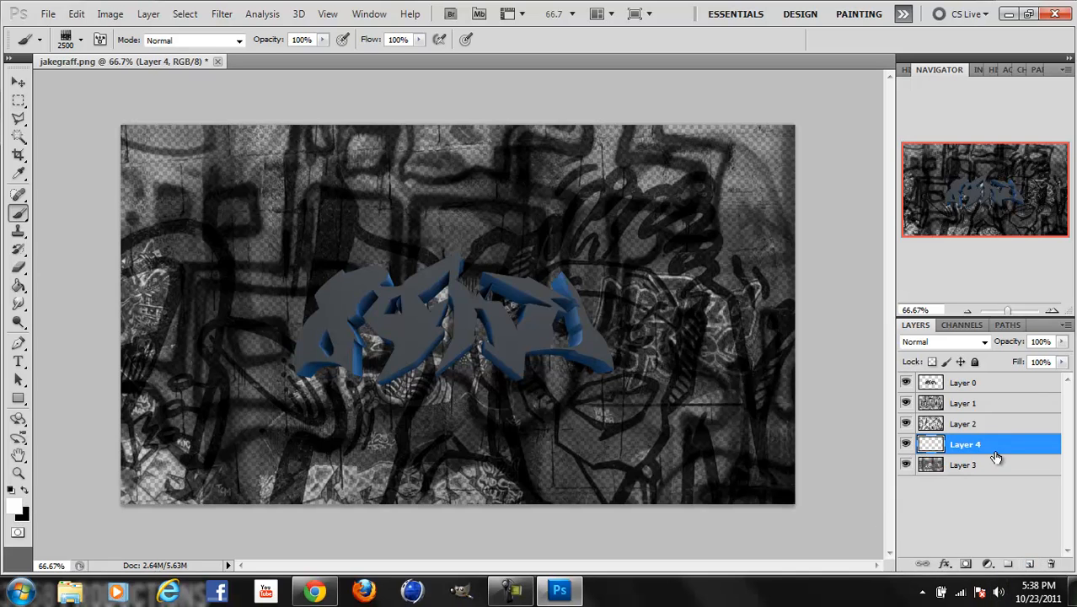
{"action": "left_click_drag", "start_coordinate": [997, 455], "coordinate": [998, 505]}
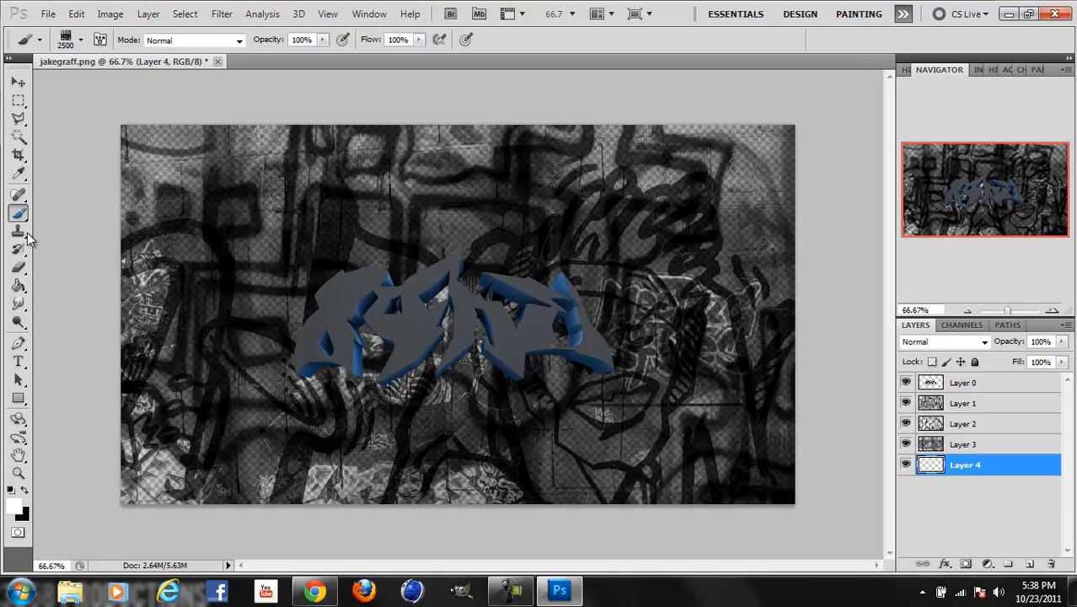
{"action": "left_click", "coordinate": [18, 285]}
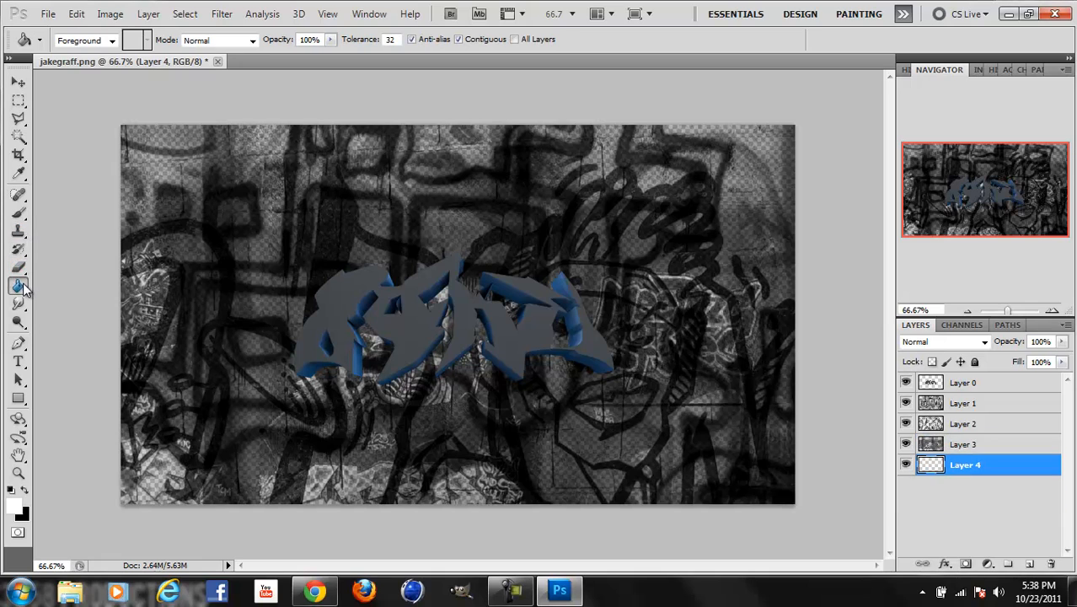
{"action": "left_click", "coordinate": [596, 410]}
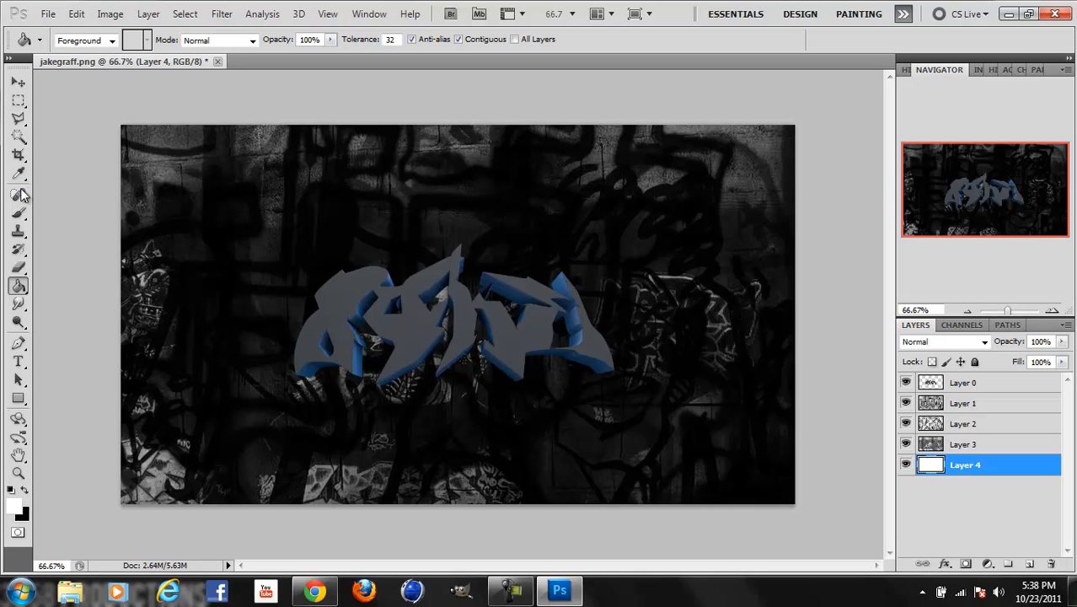
- Open the image "abstact awesome.png"
{"action": "left_click", "coordinate": [48, 14]}
{"action": "left_click", "coordinate": [60, 46]}
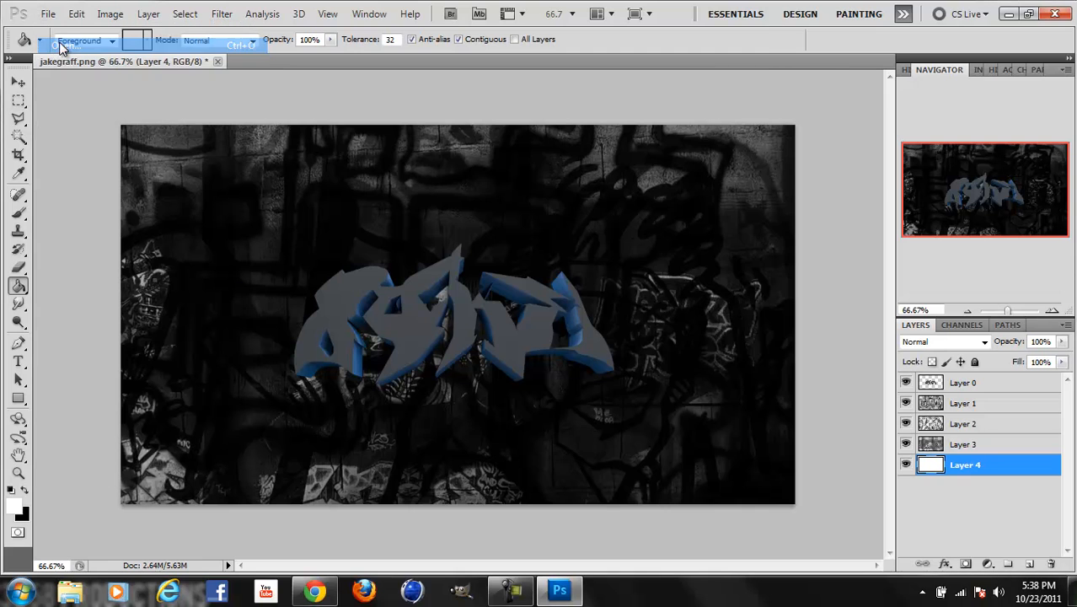
{"action": "left_click_drag", "start_coordinate": [744, 106], "coordinate": [754, 145]}
{"action": "double_click", "coordinate": [461, 148]}
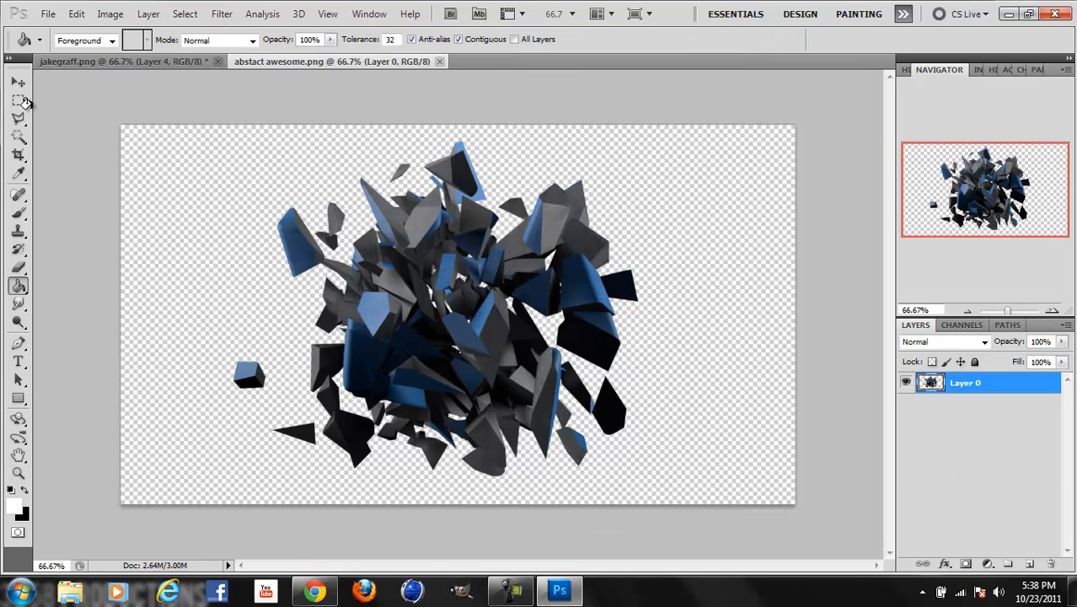
- Copy the whole shard image into jakegraff.png and place its layer directly beneath the graffiti text layer
{"action": "left_click", "coordinate": [19, 101]}
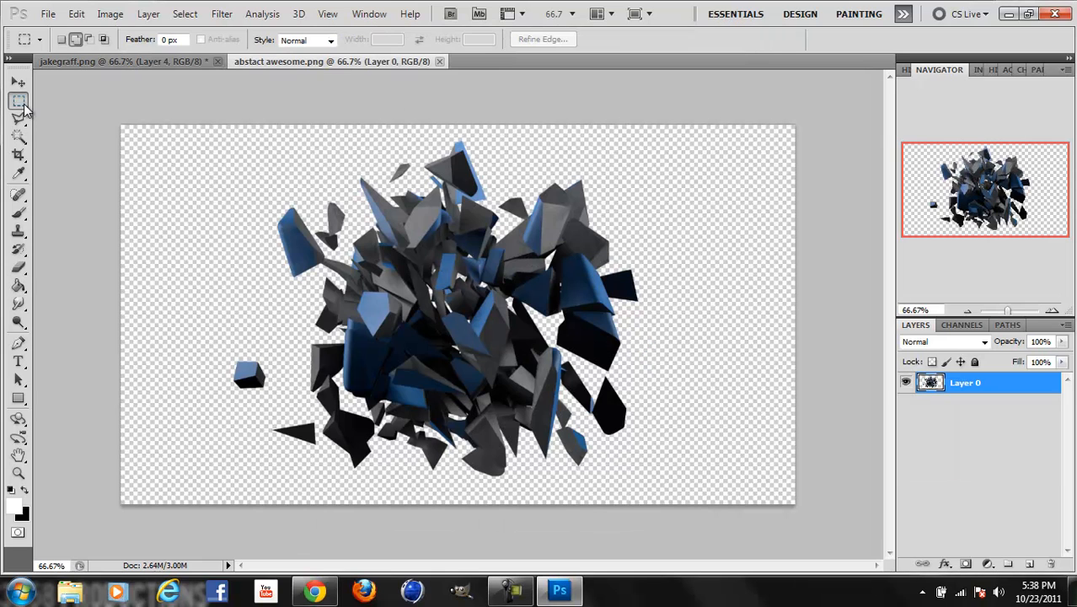
{"action": "left_click_drag", "start_coordinate": [194, 172], "coordinate": [802, 515]}
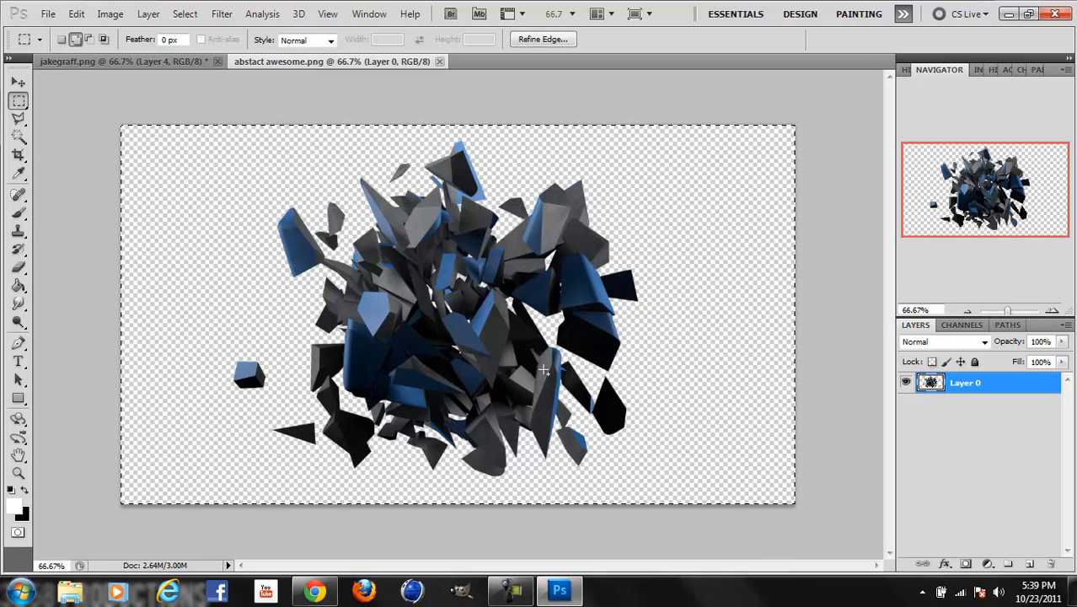
{"action": "left_click", "coordinate": [95, 62]}
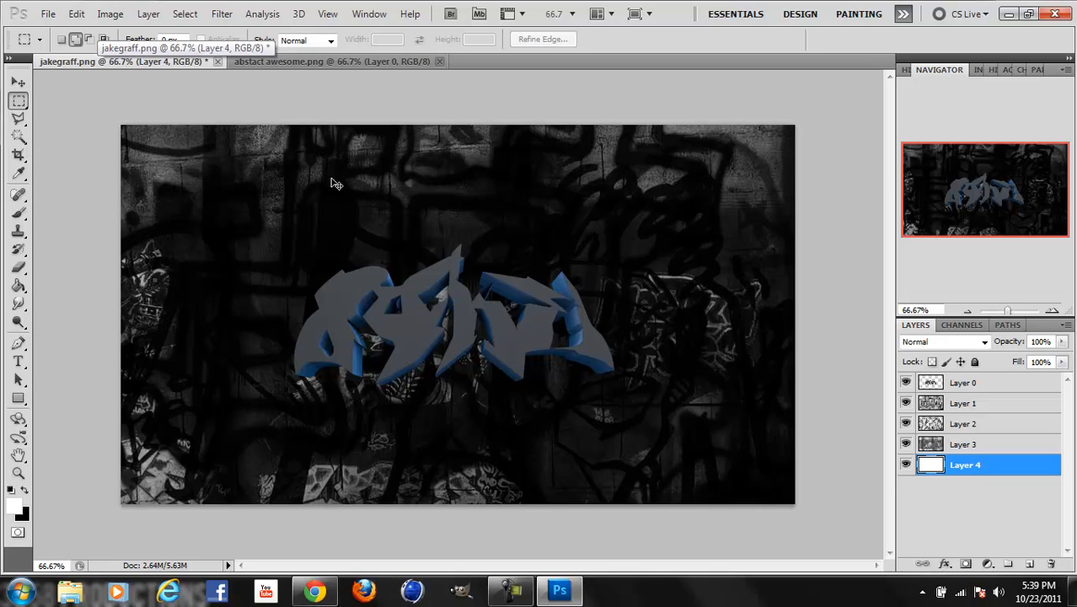
{"action": "key", "text": "ctrl+v"}
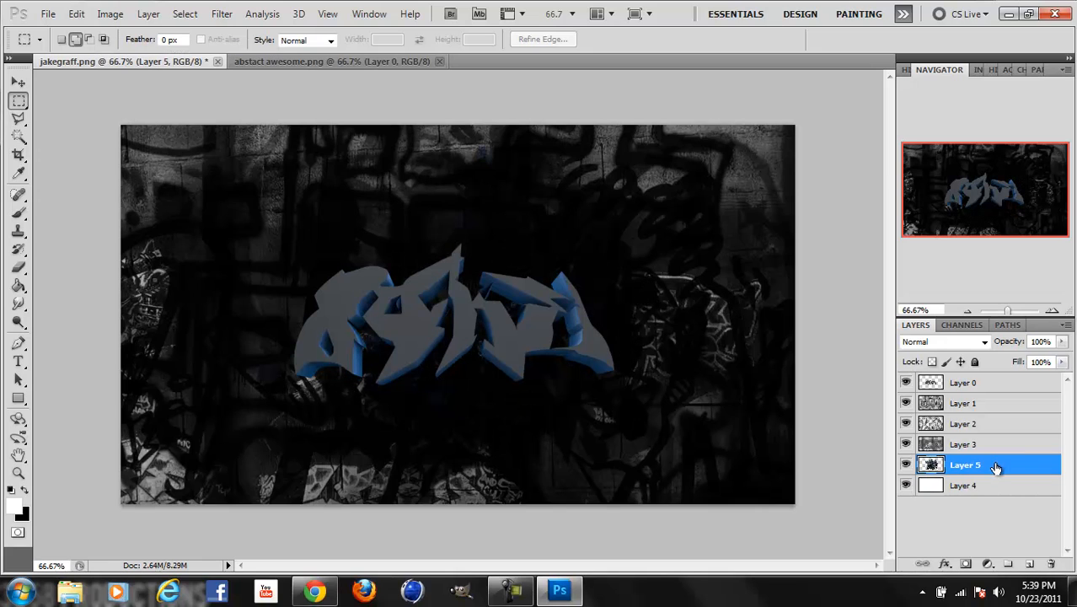
{"action": "left_click_drag", "start_coordinate": [994, 465], "coordinate": [972, 404]}
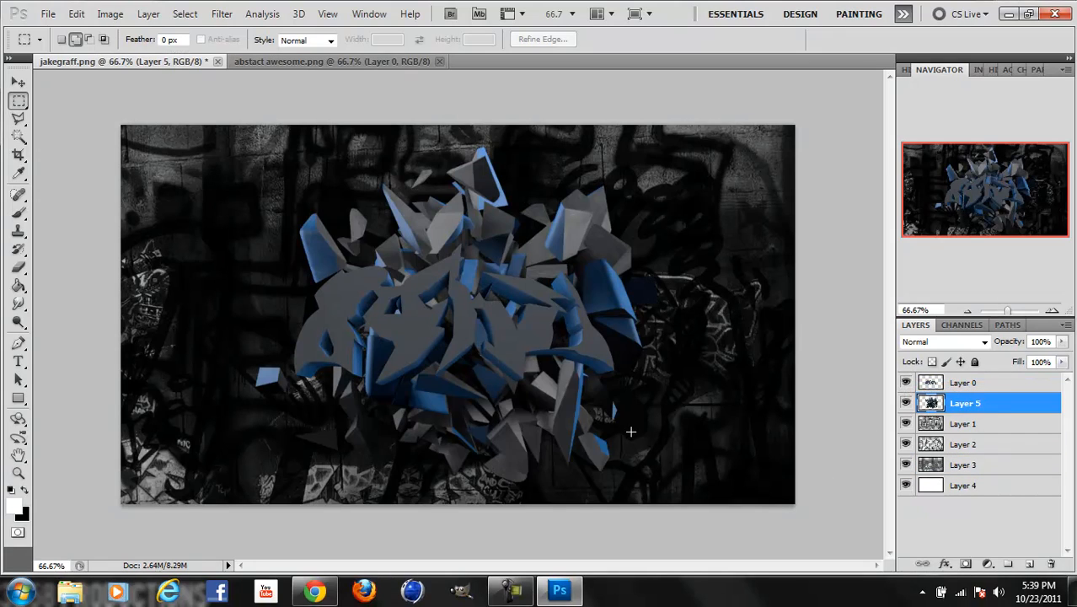
- Scale the shard layer proportionally to 72.49% and position it behind the left part of the graffiti text
{"action": "left_click", "coordinate": [18, 82]}
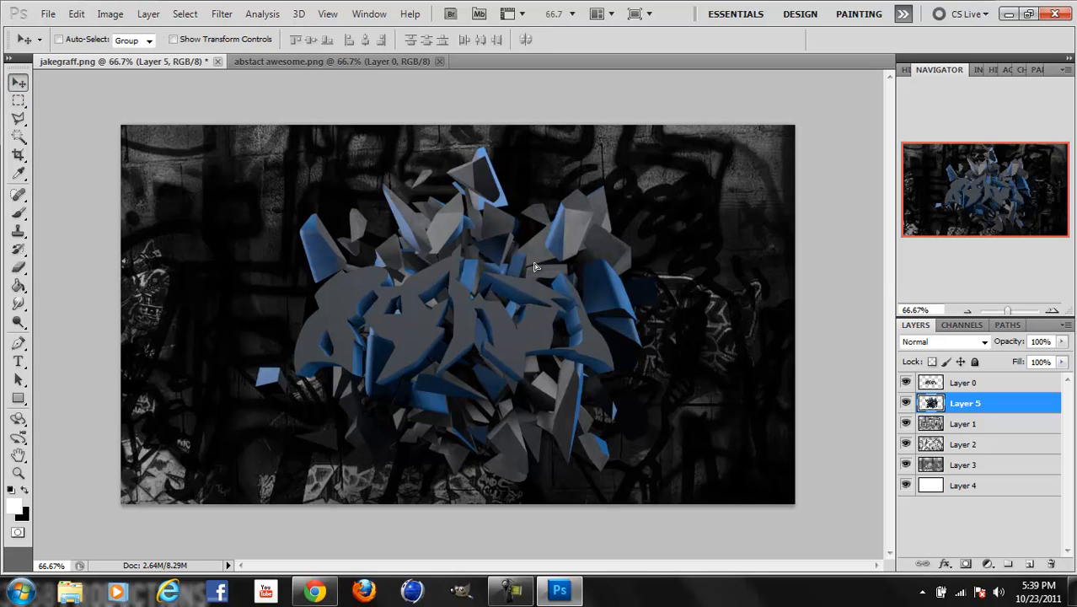
{"action": "left_click_drag", "start_coordinate": [534, 267], "coordinate": [461, 245]}
{"action": "key", "text": "ctrl+t"}
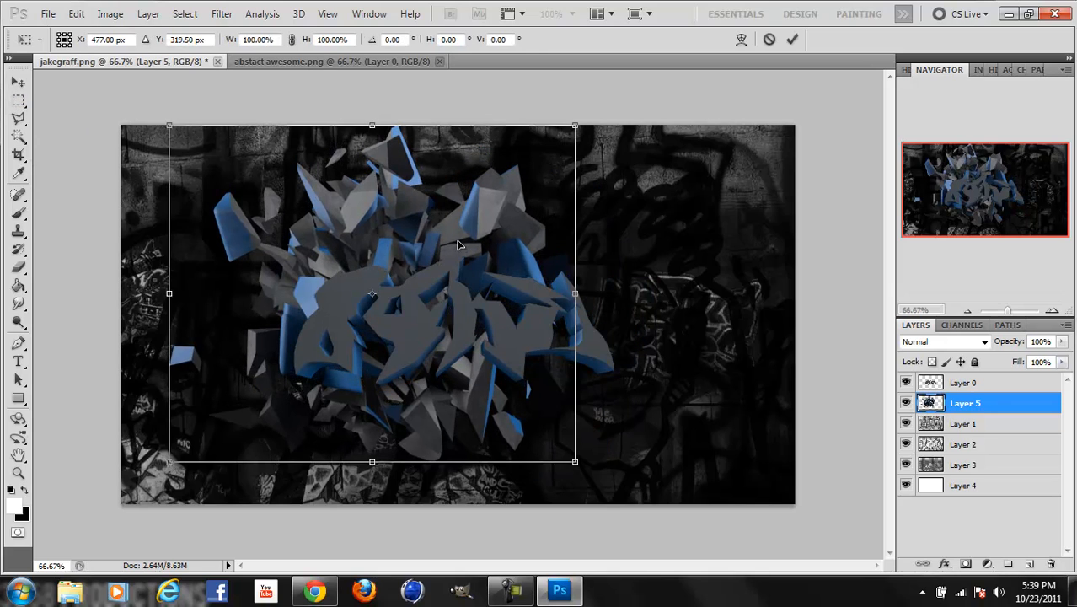
{"action": "left_click_drag", "start_coordinate": [165, 126], "coordinate": [281, 212], "text": "shift"}
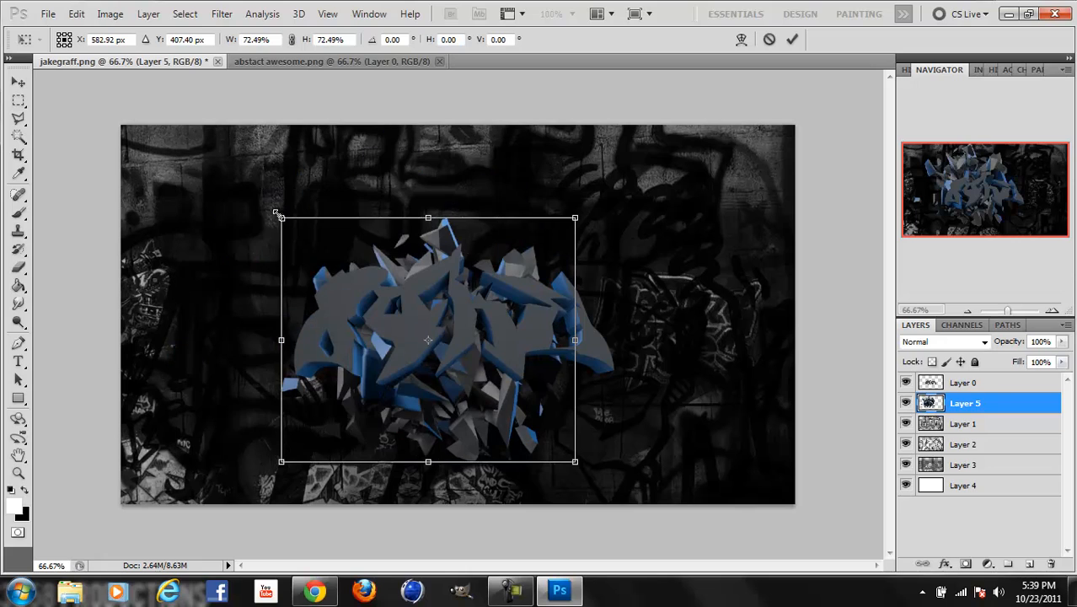
{"action": "left_click_drag", "start_coordinate": [401, 310], "coordinate": [342, 289]}
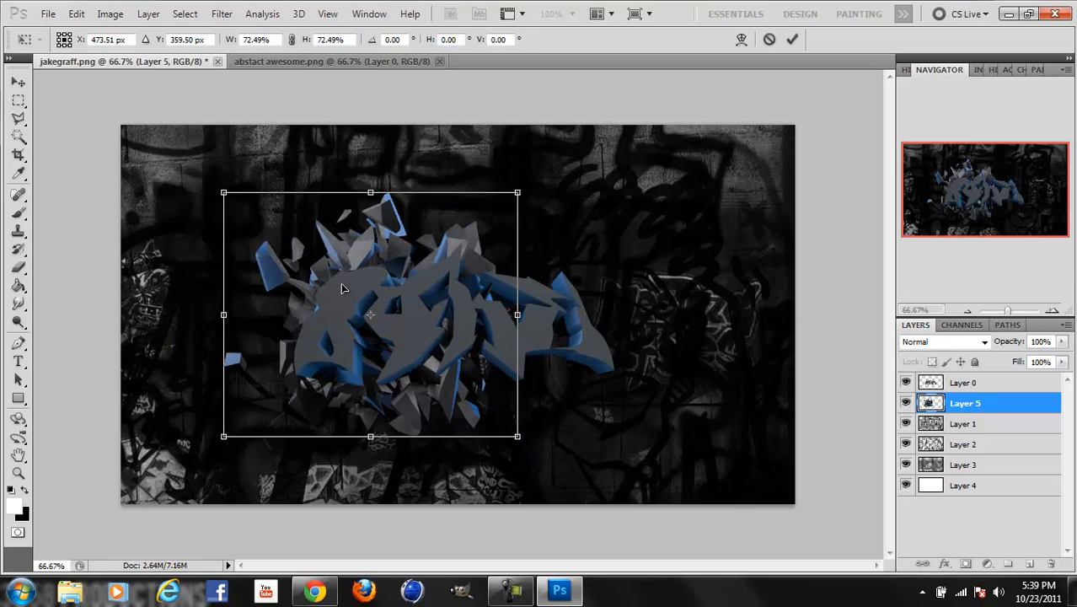
{"action": "key", "text": "Return"}
- Duplicate the shard layer, shift the copy right behind the middle of the text, and rotate it clockwise
{"action": "key", "text": "ctrl+j"}
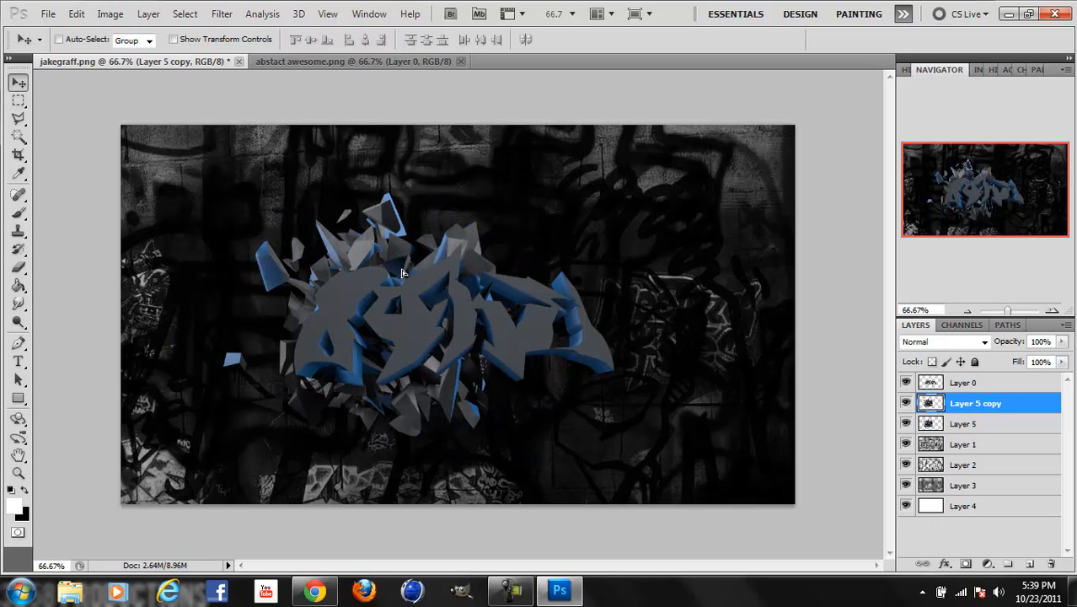
{"action": "left_click_drag", "start_coordinate": [402, 272], "coordinate": [487, 271]}
{"action": "key", "text": "ctrl+t"}
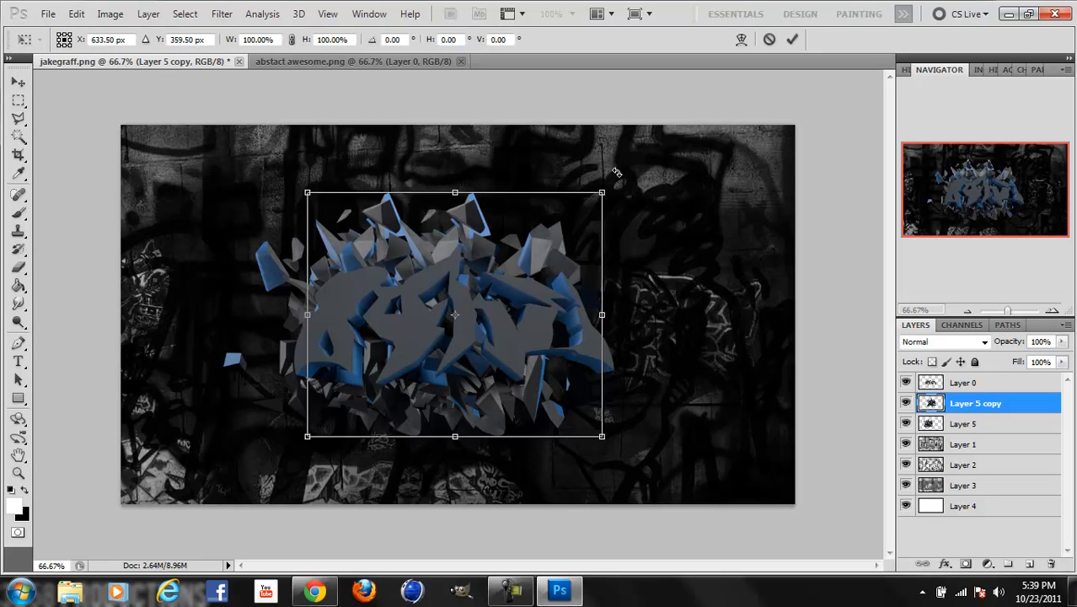
{"action": "left_click_drag", "start_coordinate": [616, 172], "coordinate": [680, 278]}
{"action": "key", "text": "Return"}
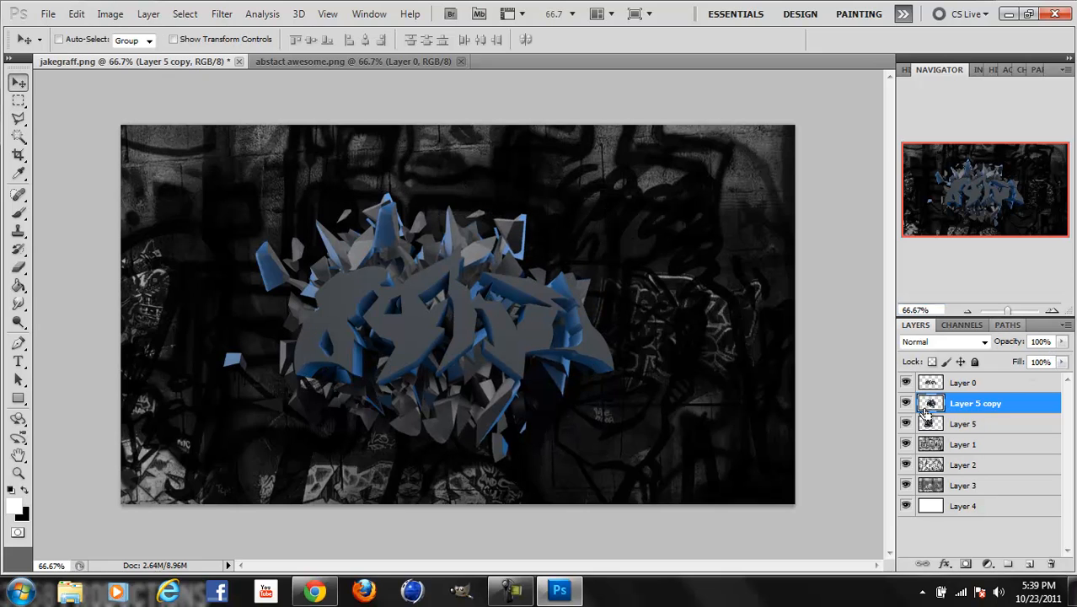
- Duplicate the rotated shard copy, move it behind the right part of the text, and rotate it further clockwise
{"action": "key", "text": "ctrl+j"}
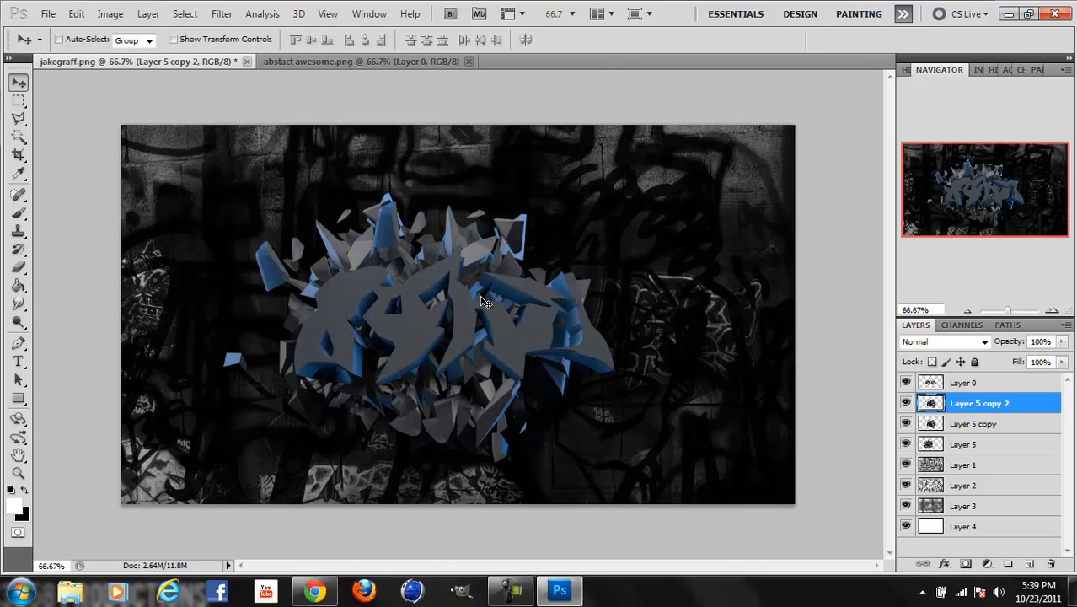
{"action": "left_click_drag", "start_coordinate": [486, 299], "coordinate": [552, 298]}
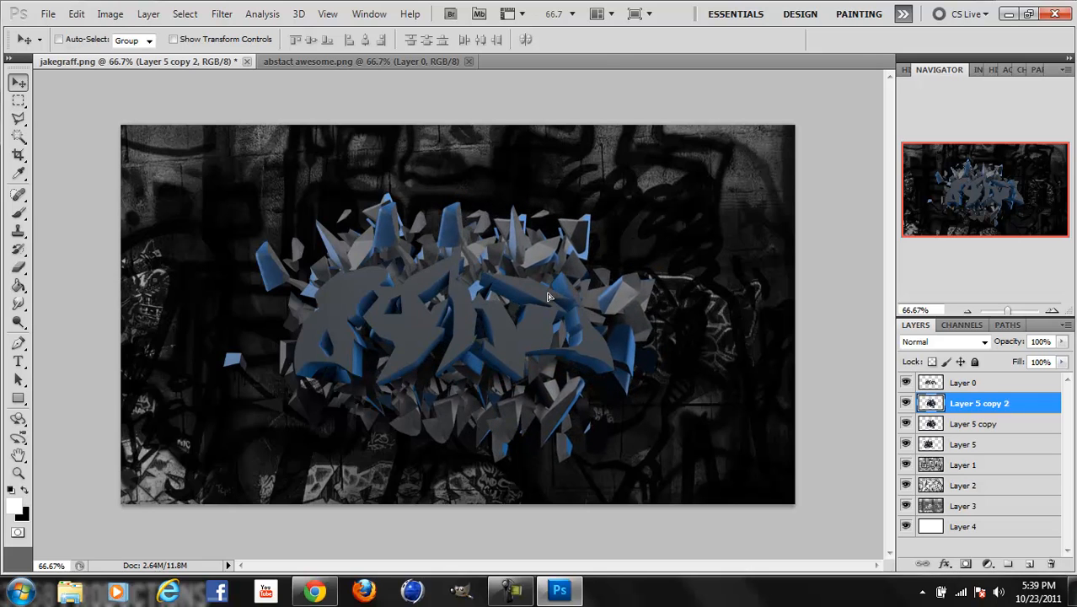
{"action": "key", "text": "ctrl+t"}
{"action": "left_click_drag", "start_coordinate": [726, 187], "coordinate": [759, 267]}
{"action": "key", "text": "Return"}
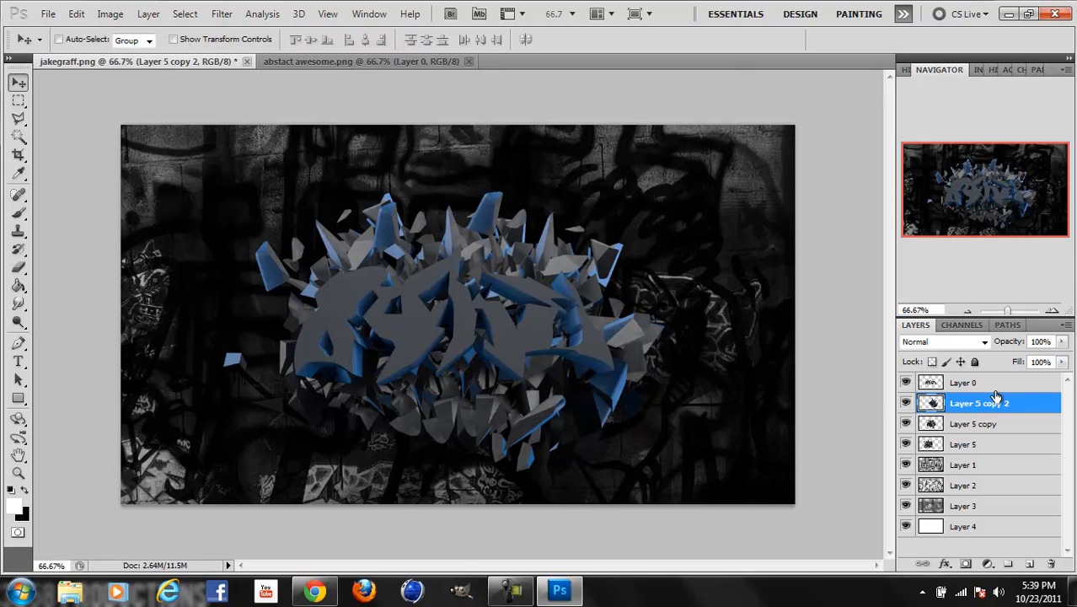
- Merge the three shard layers into one and add a new empty layer beneath it
{"action": "left_click", "coordinate": [965, 447], "text": "shift"}
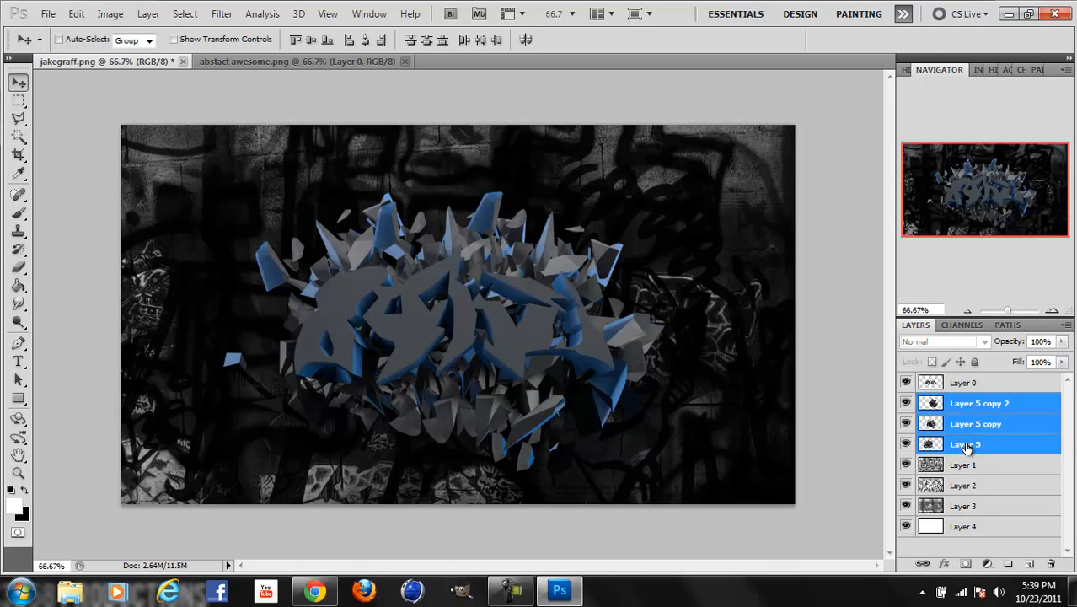
{"action": "right_click", "coordinate": [963, 445]}
{"action": "left_click", "coordinate": [961, 400]}
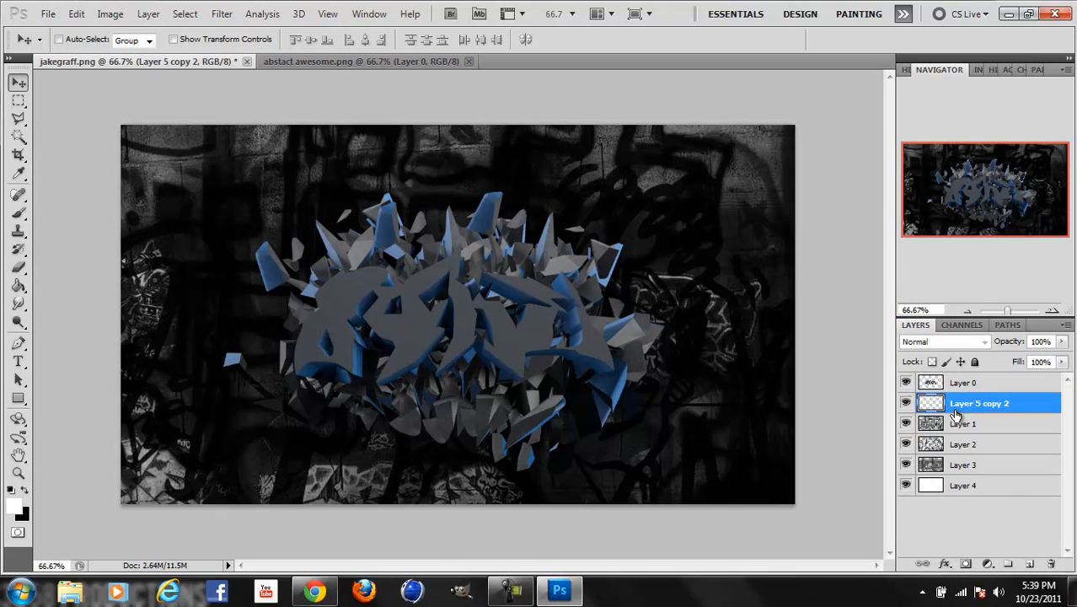
{"action": "left_click_drag", "start_coordinate": [988, 404], "coordinate": [991, 439]}
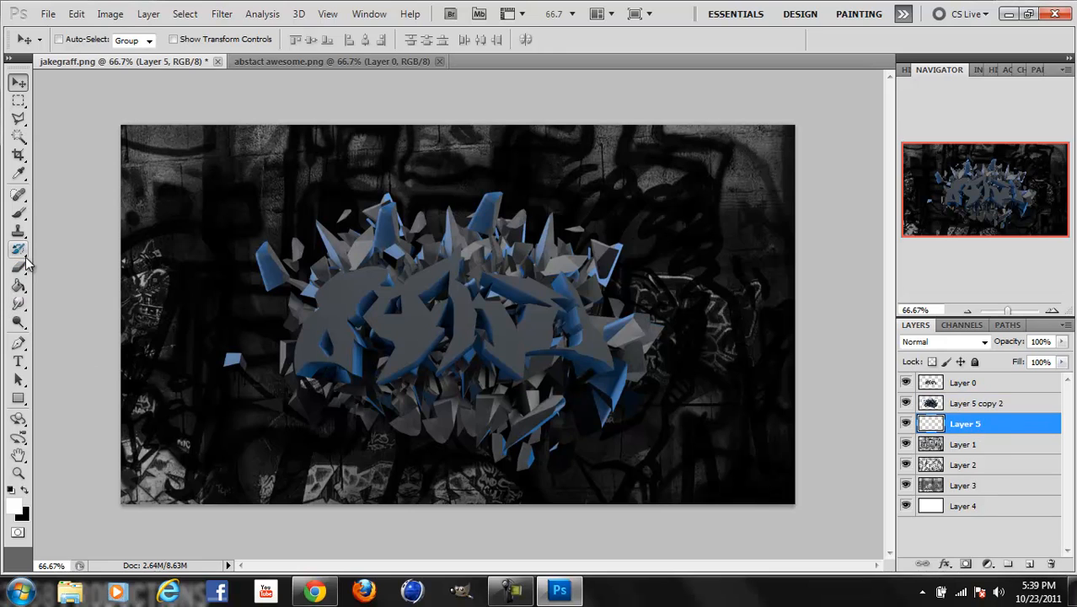
- Stamp the 1041 px paint-drip brush in white at 484 px behind the left end of the text on the empty layer
{"action": "left_click", "coordinate": [24, 217]}
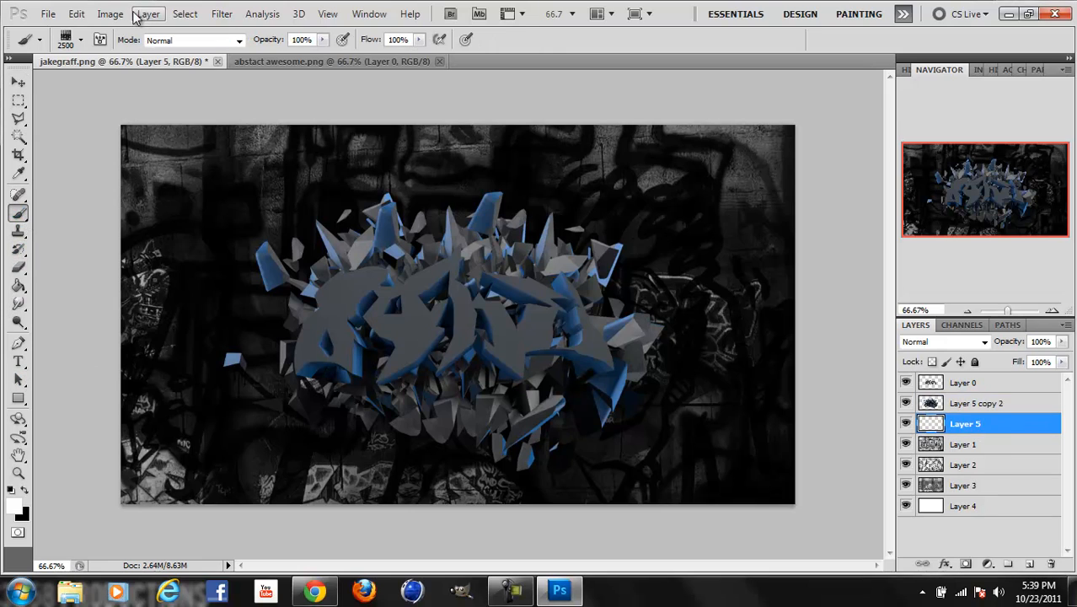
{"action": "left_click", "coordinate": [81, 40]}
{"action": "scroll", "coordinate": [178, 158], "scroll_direction": "up", "scroll_amount": 5}
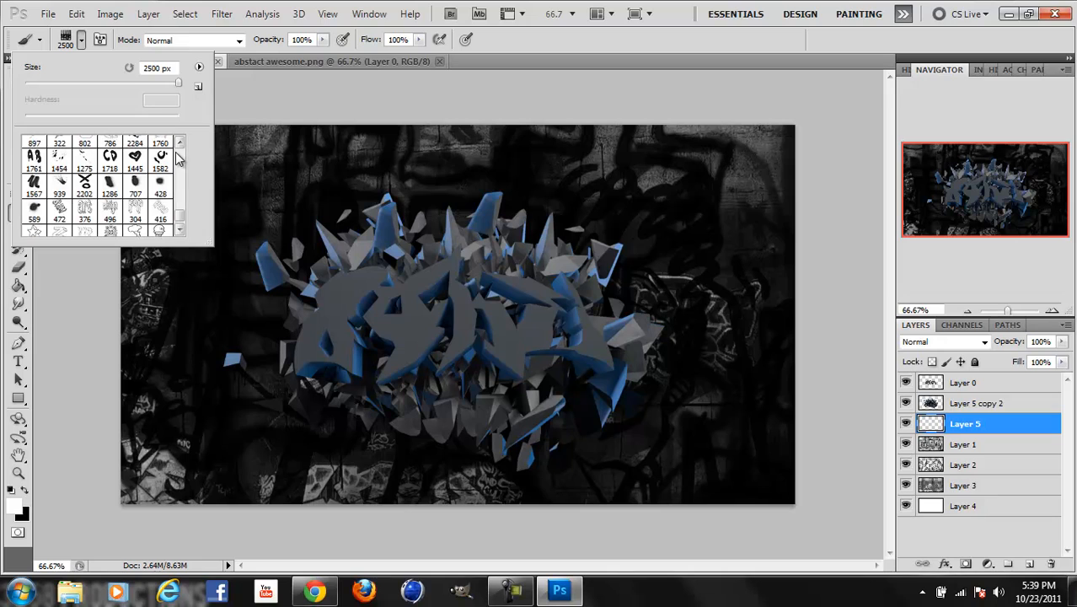
{"action": "scroll", "coordinate": [179, 156], "scroll_direction": "down", "scroll_amount": 10}
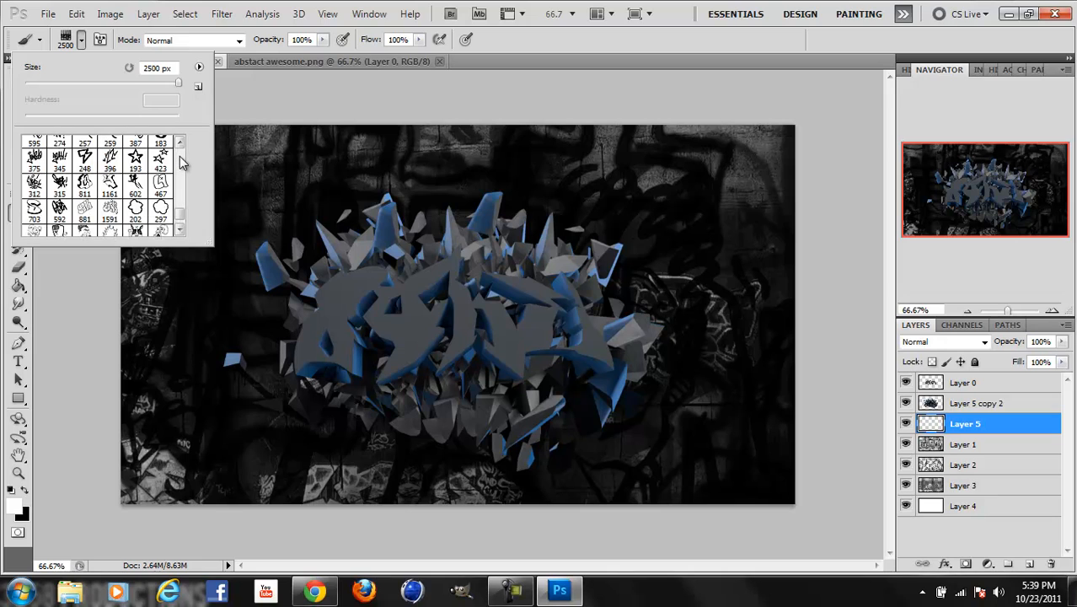
{"action": "scroll", "coordinate": [179, 156], "scroll_direction": "up", "scroll_amount": 8}
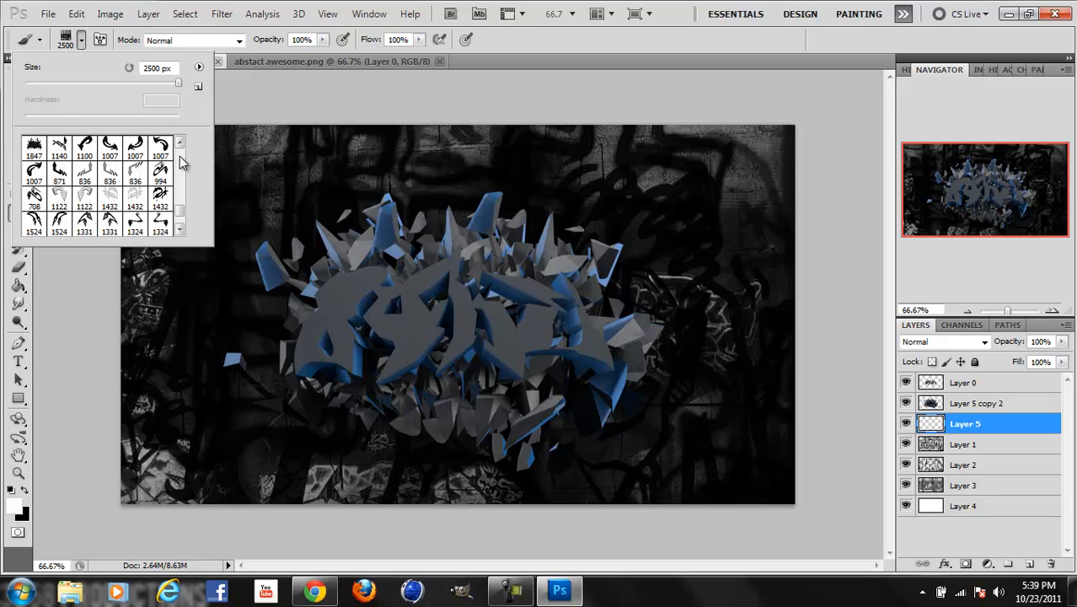
{"action": "scroll", "coordinate": [180, 156], "scroll_direction": "down", "scroll_amount": 10}
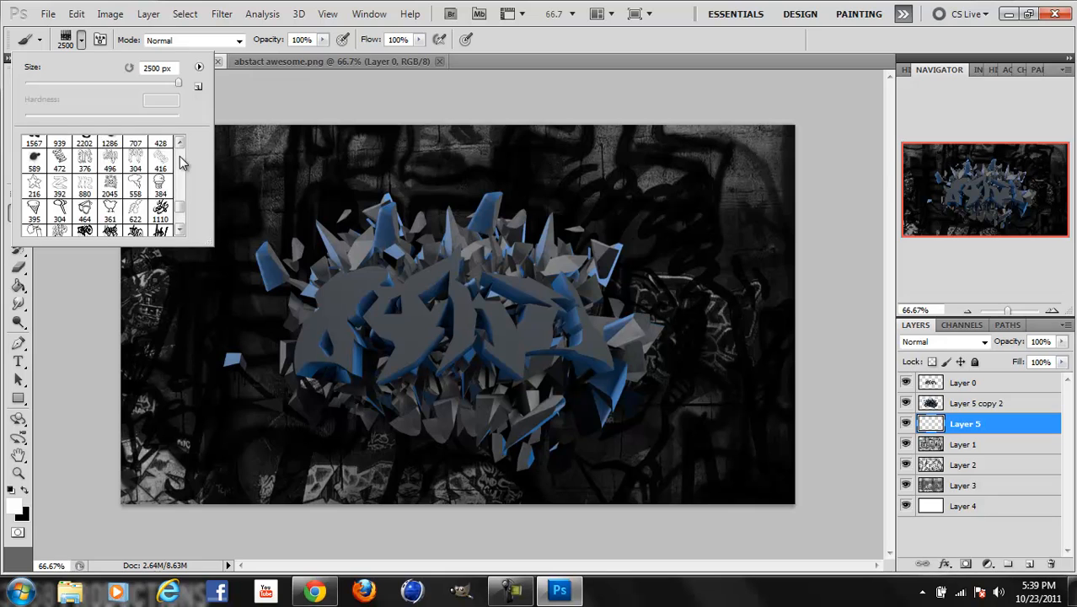
{"action": "scroll", "coordinate": [181, 163], "scroll_direction": "up", "scroll_amount": 4}
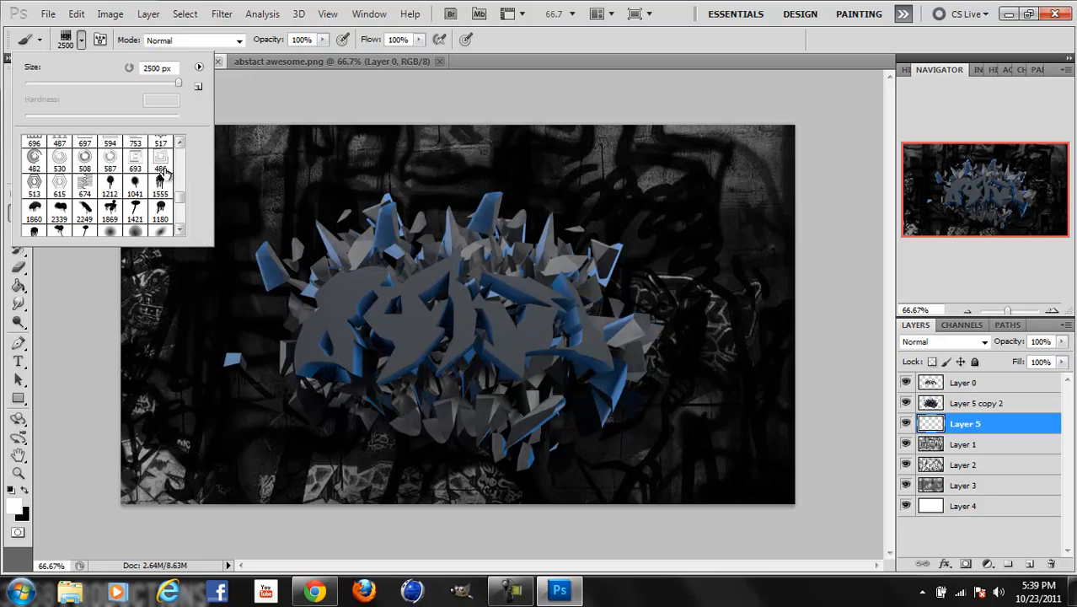
{"action": "left_click", "coordinate": [135, 182]}
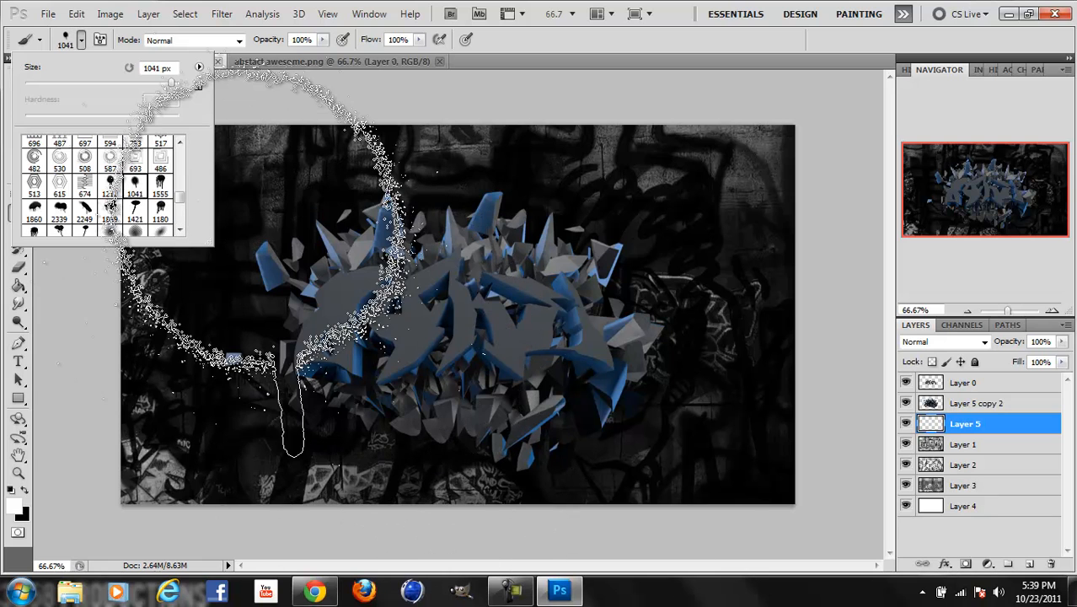
{"action": "left_click_drag", "start_coordinate": [171, 88], "coordinate": [158, 88]}
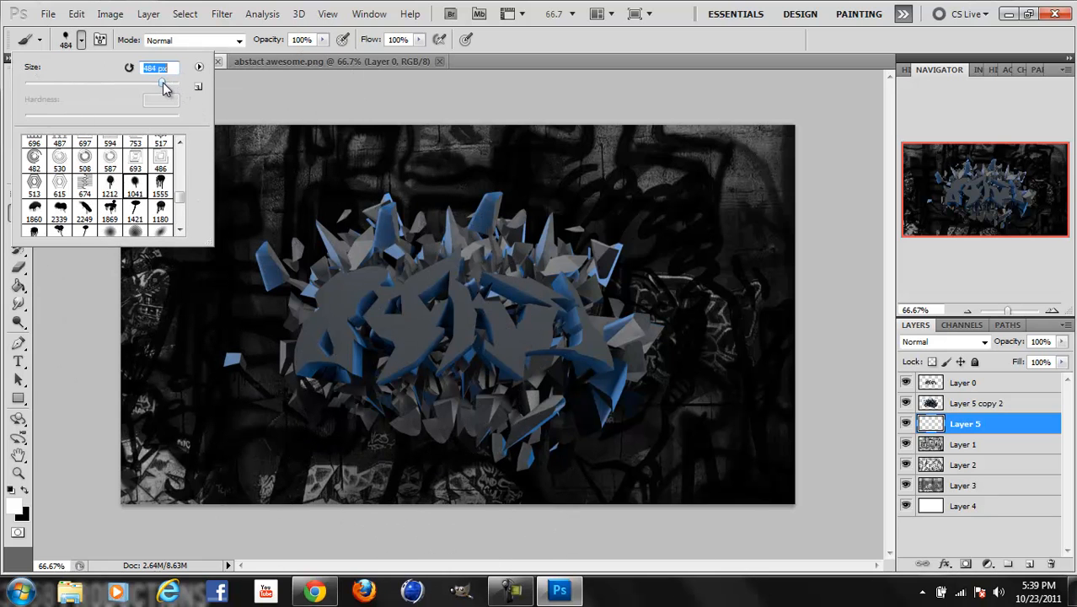
{"action": "left_click", "coordinate": [314, 349]}
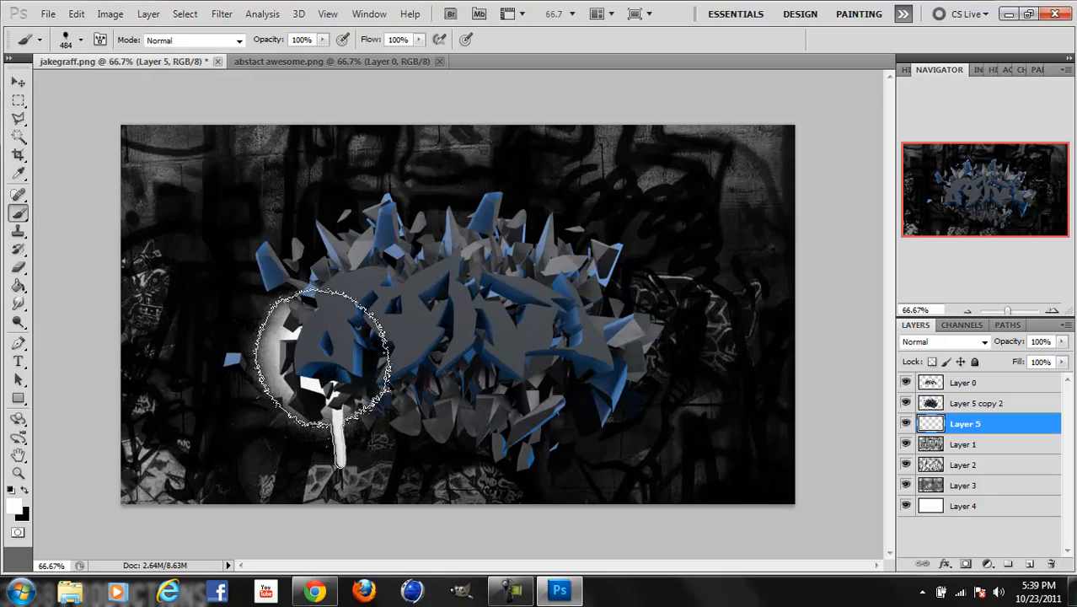
- Stamp the 1869 px paint-drip brush in white at 813 px behind the middle and right part of the text
{"action": "left_click", "coordinate": [80, 40]}
{"action": "left_click", "coordinate": [117, 211]}
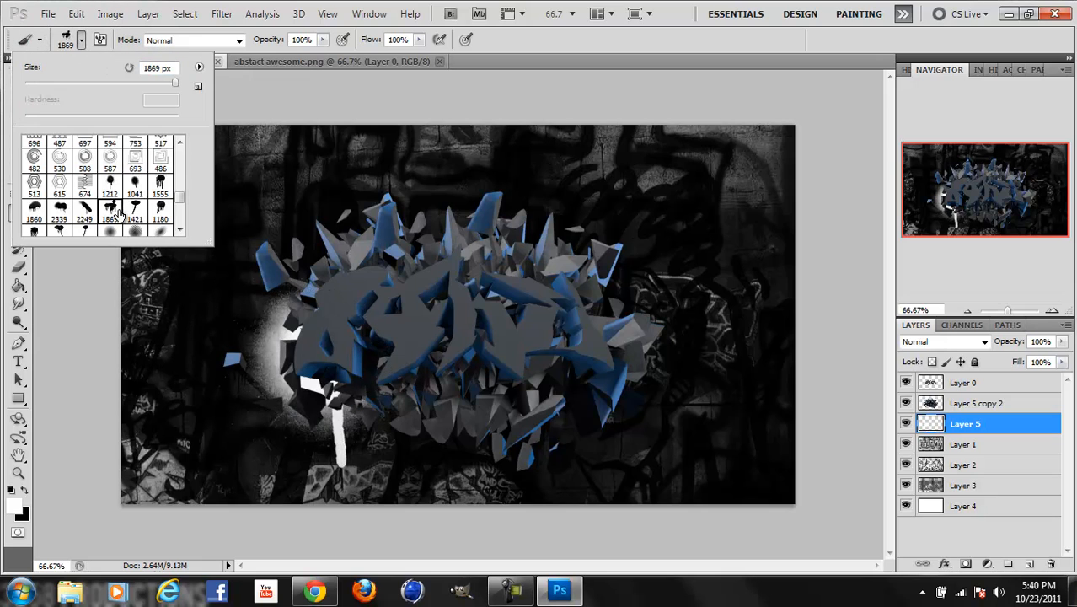
{"action": "left_click_drag", "start_coordinate": [174, 85], "coordinate": [167, 84]}
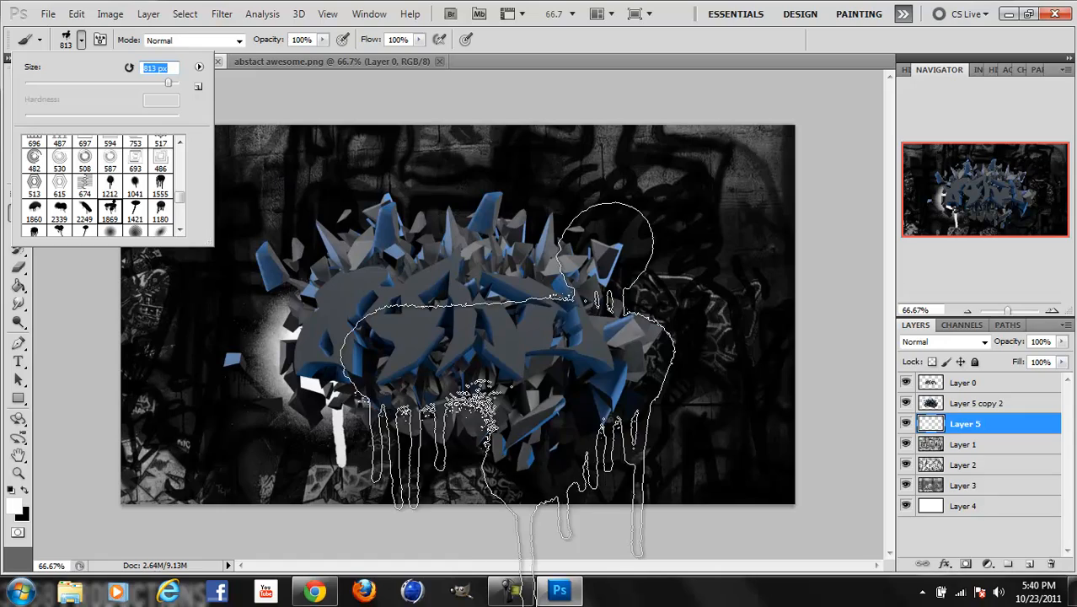
{"action": "left_click", "coordinate": [464, 406]}
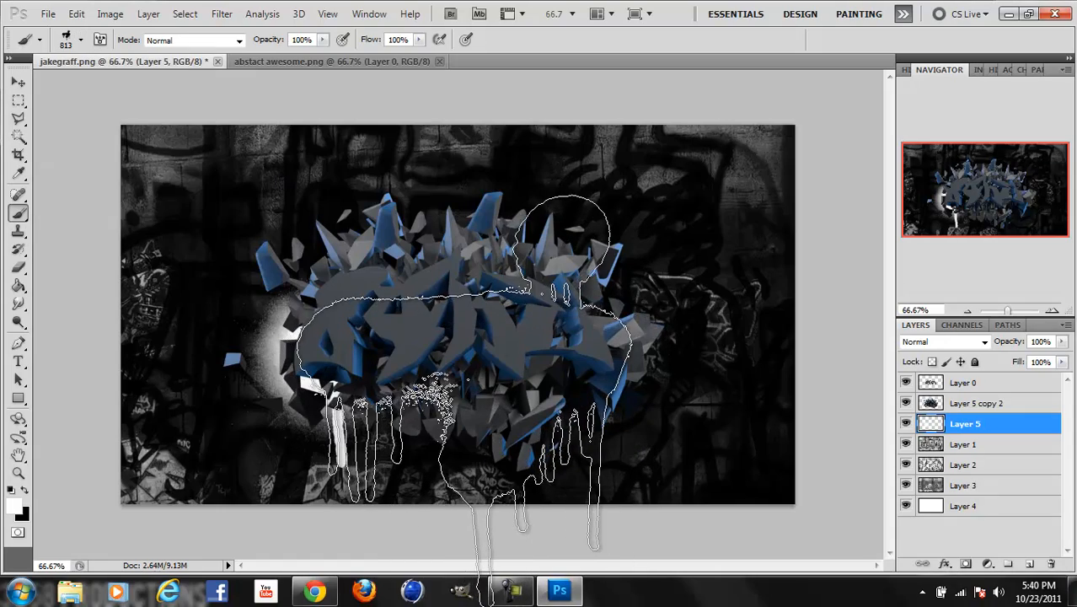
{"action": "left_click", "coordinate": [464, 406]}
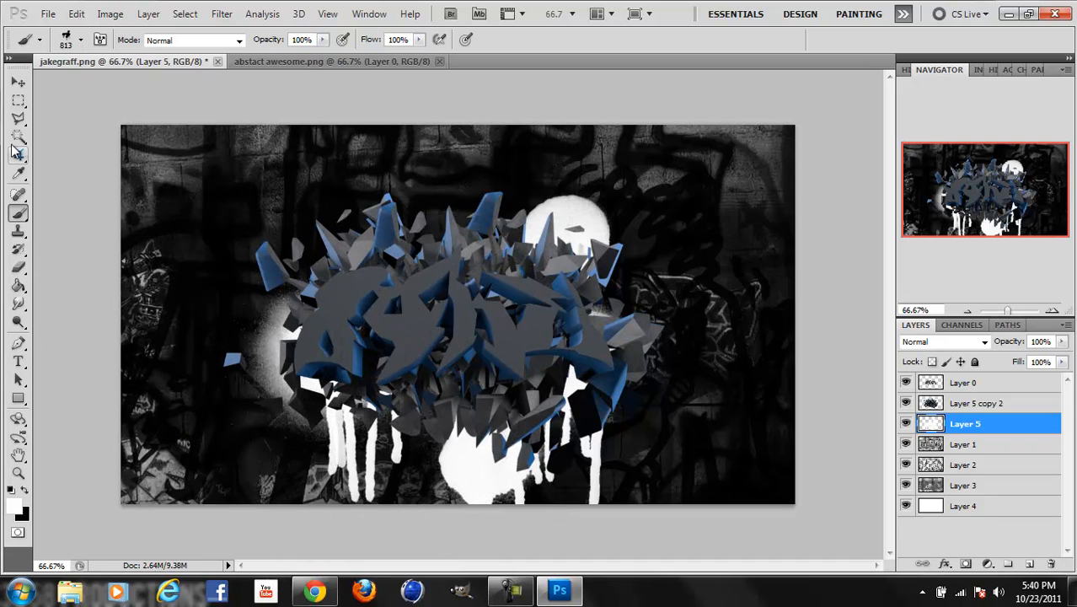
- Stamp the 1860 px spray-drip brush at full size in white across the background behind the text
{"action": "left_click", "coordinate": [83, 41]}
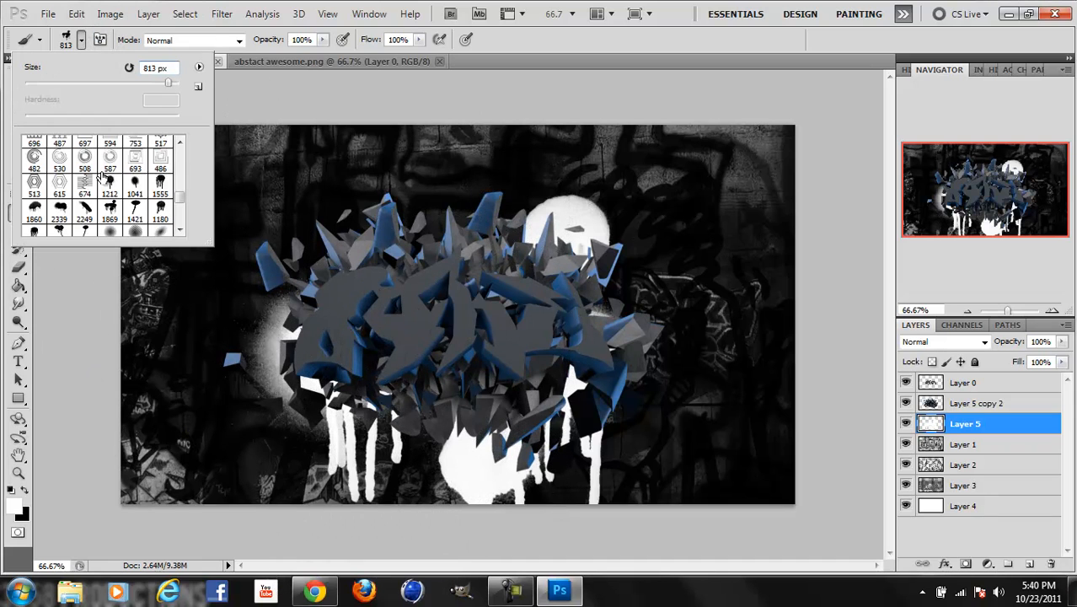
{"action": "left_click", "coordinate": [60, 212]}
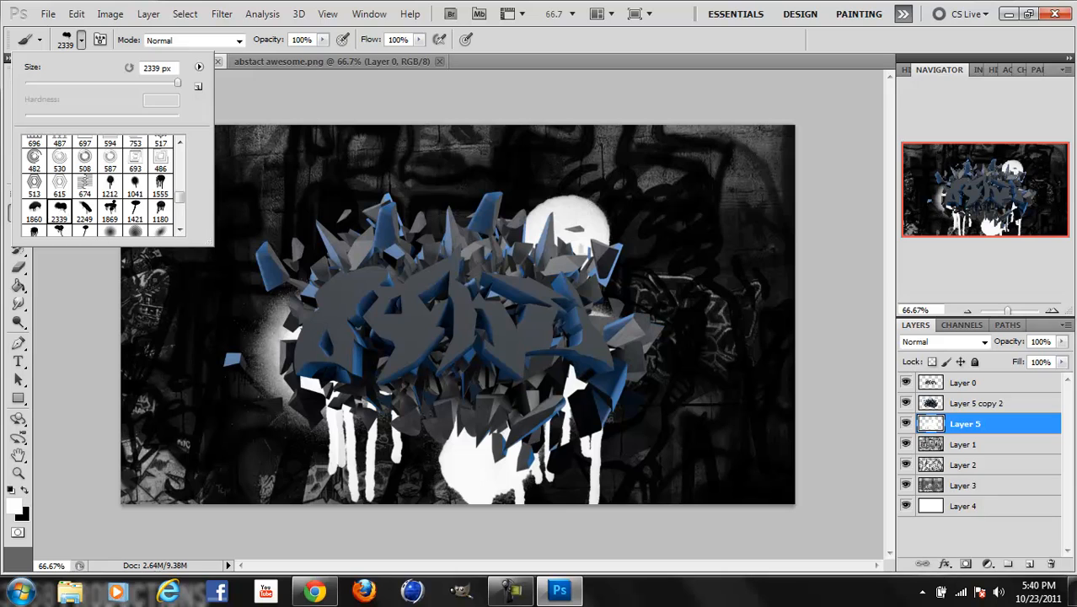
{"action": "left_click_drag", "start_coordinate": [177, 82], "coordinate": [155, 82]}
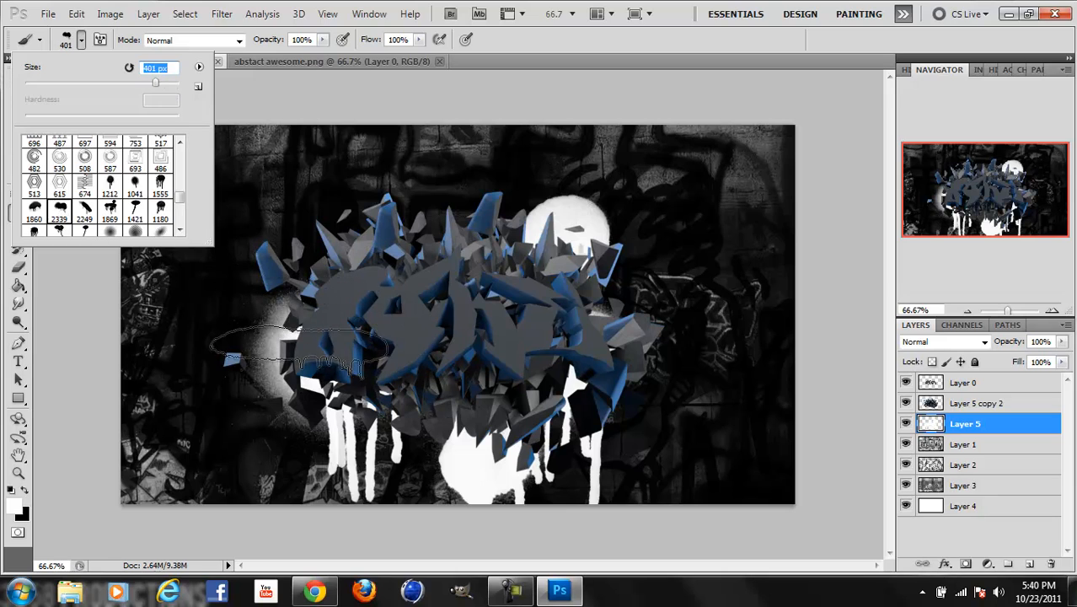
{"action": "left_click", "coordinate": [34, 211]}
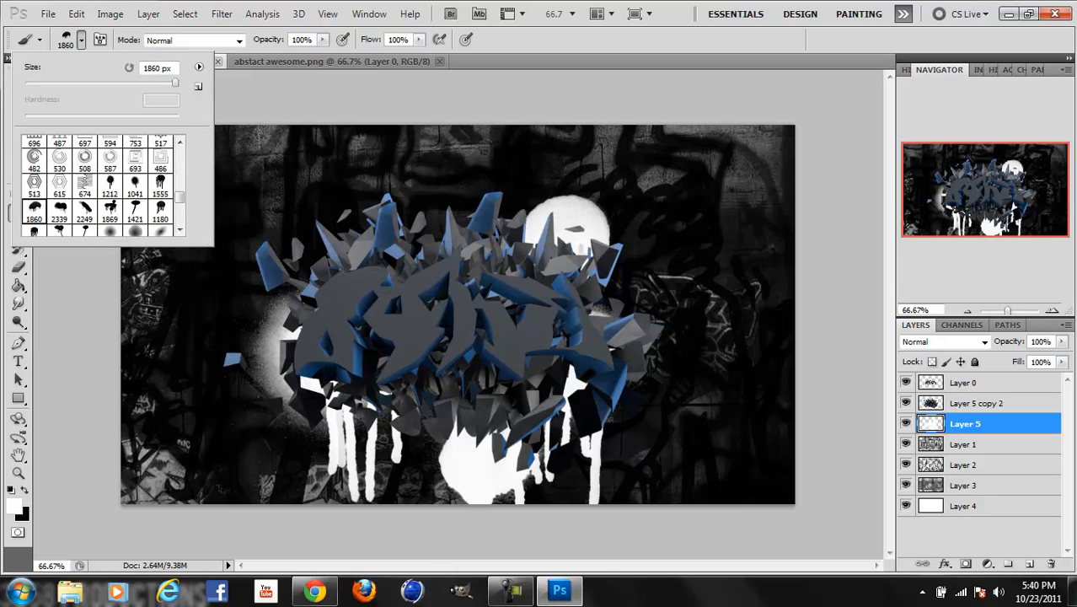
{"action": "left_click", "coordinate": [438, 451]}
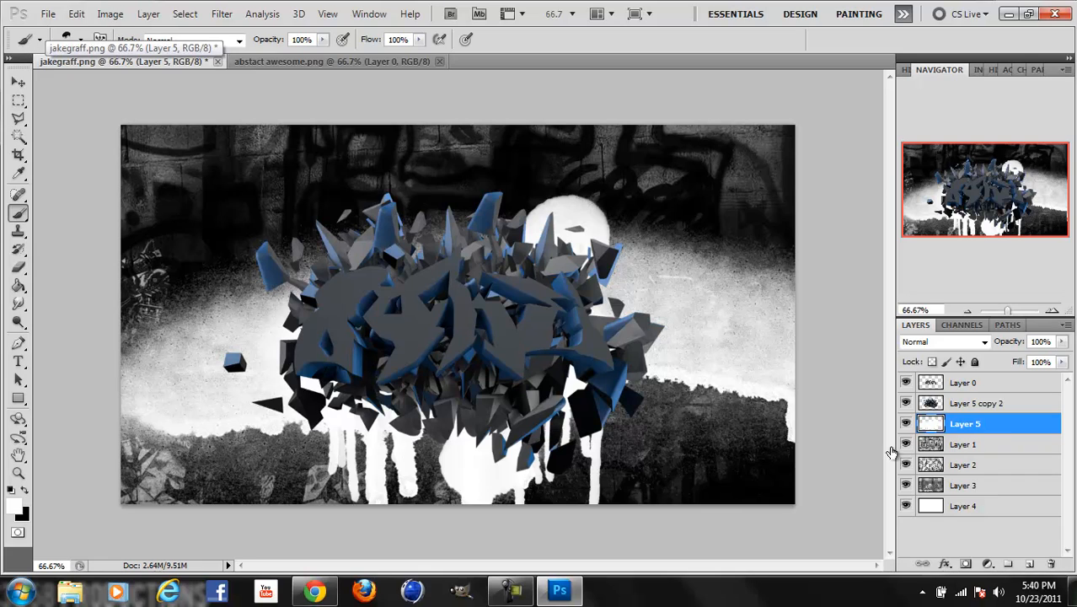
- Darken the merged shard layer with a Curves adjustment, bending the RGB curve to input 155 and output 100
{"action": "left_click", "coordinate": [956, 410]}
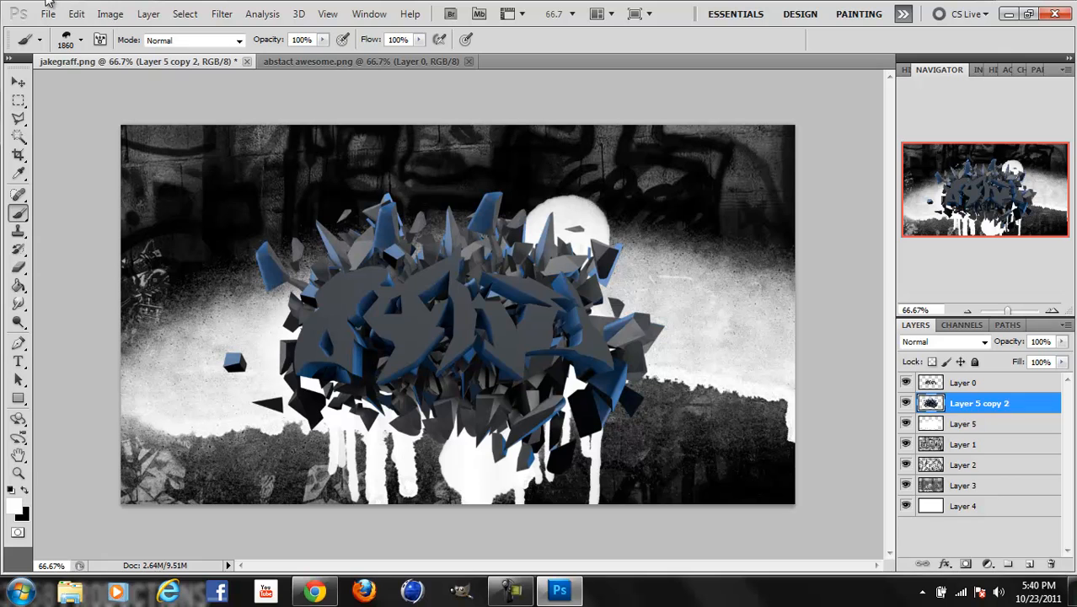
{"action": "left_click", "coordinate": [110, 13]}
{"action": "mouse_move", "coordinate": [184, 53]}
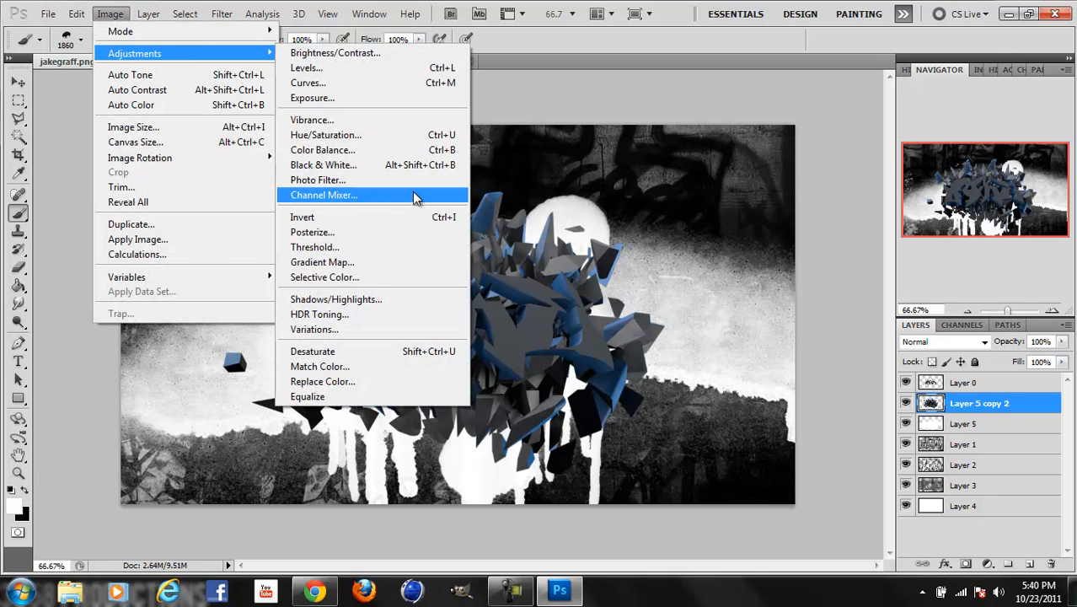
{"action": "left_click", "coordinate": [395, 83]}
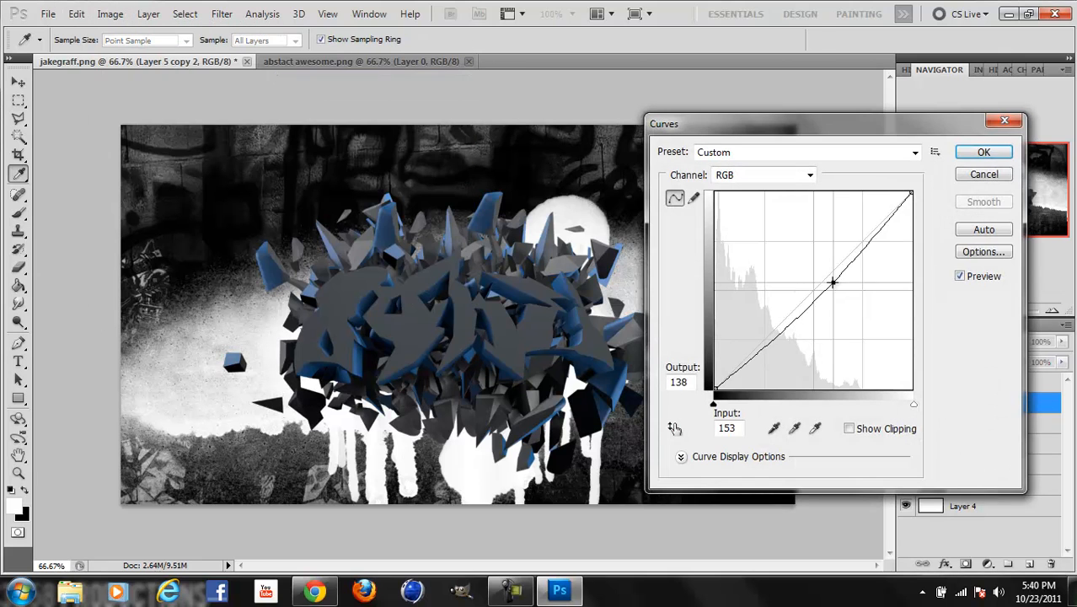
{"action": "left_click_drag", "start_coordinate": [831, 283], "coordinate": [834, 310]}
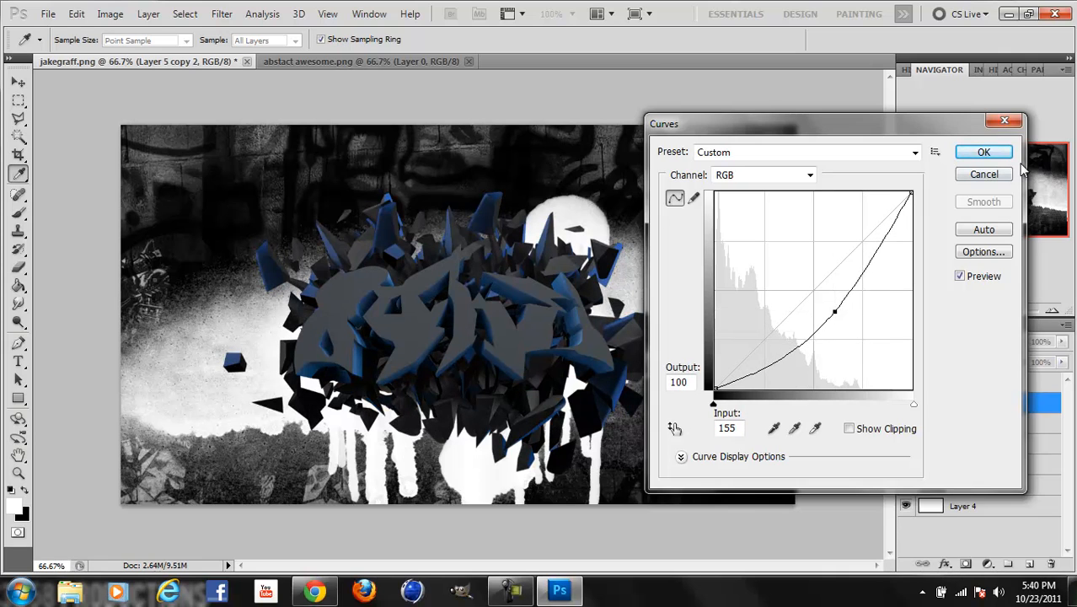
{"action": "left_click", "coordinate": [985, 152]}
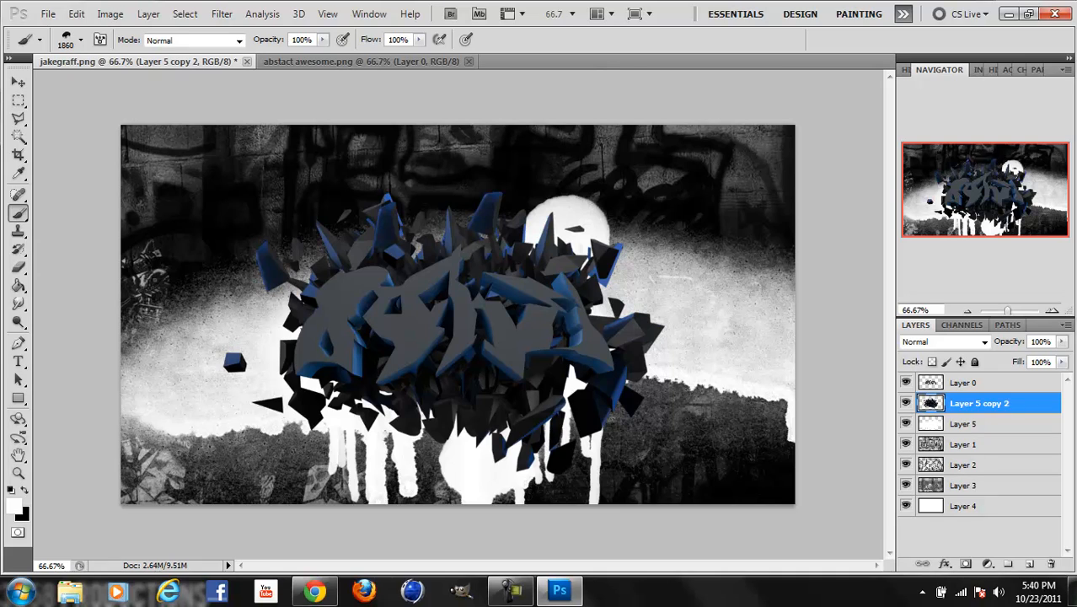
{"action": "left_click", "coordinate": [49, 14]}
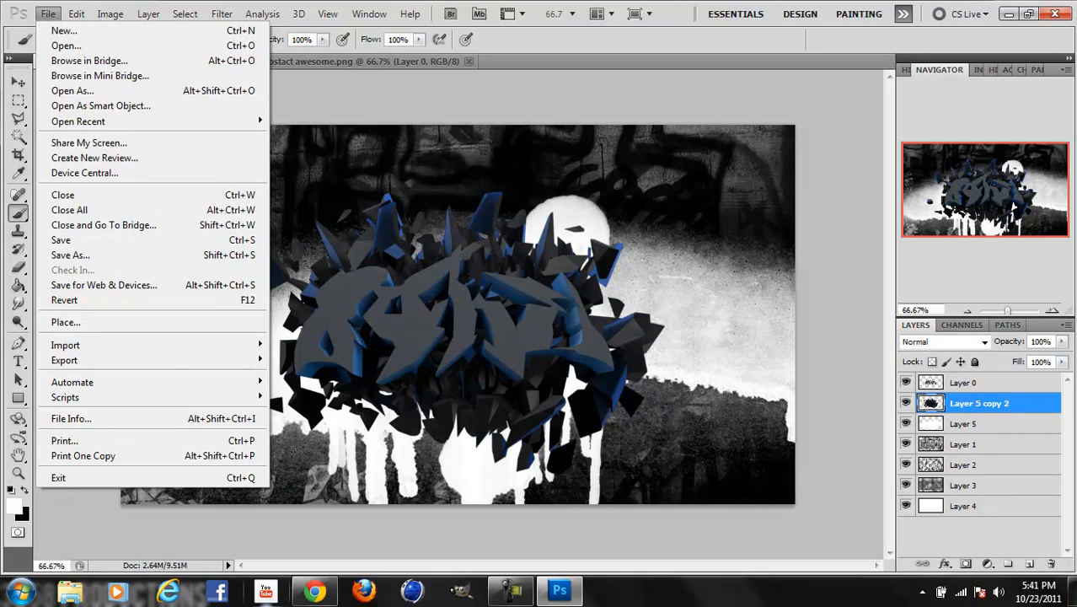
{"action": "mouse_move", "coordinate": [502, 596]}
{"action": "left_click", "coordinate": [534, 519]}
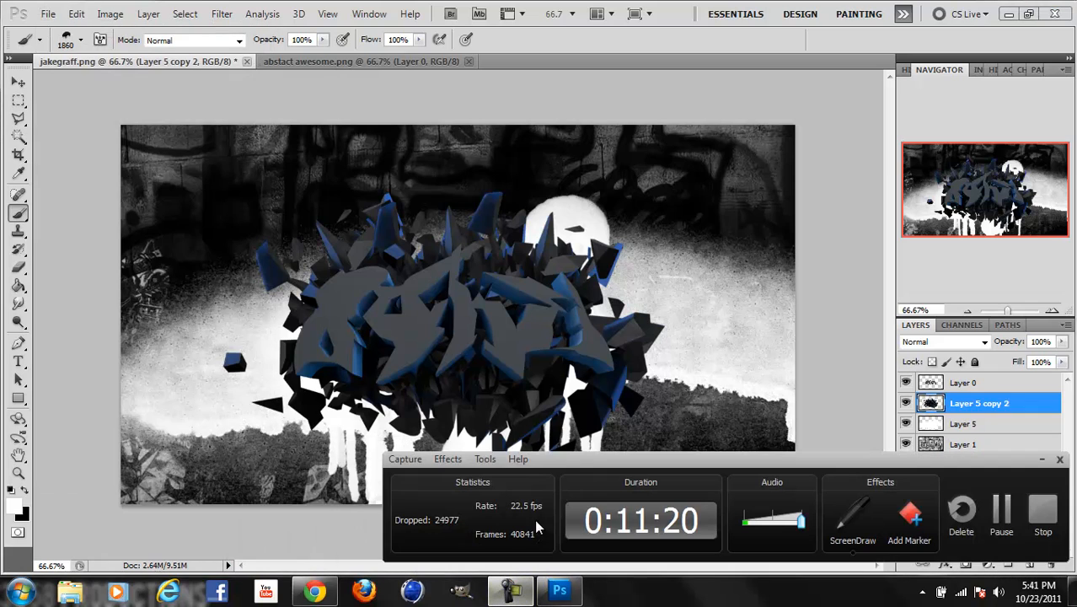